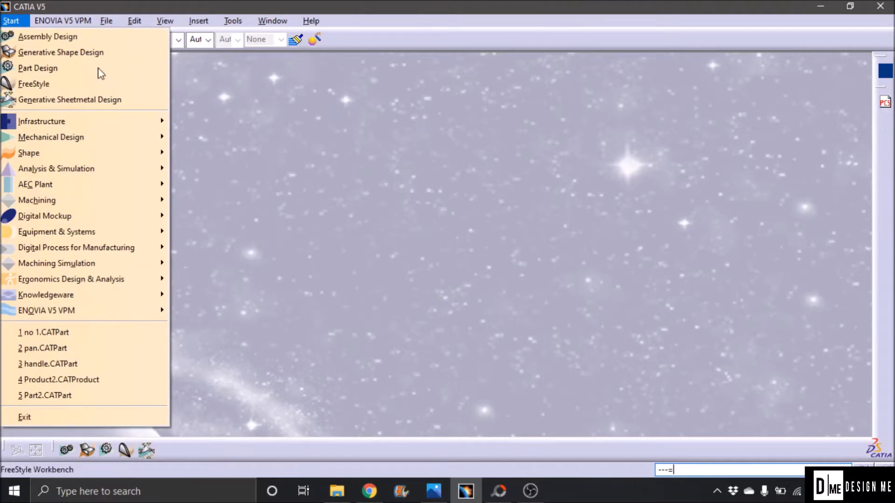
# Create a new Generative Sheetmetal Design part and define its sheet metal parameters with 2 mm thickness and 4 mm default bend radius
pyautogui.click(111, 101)
pyautogui.click(788, 416)
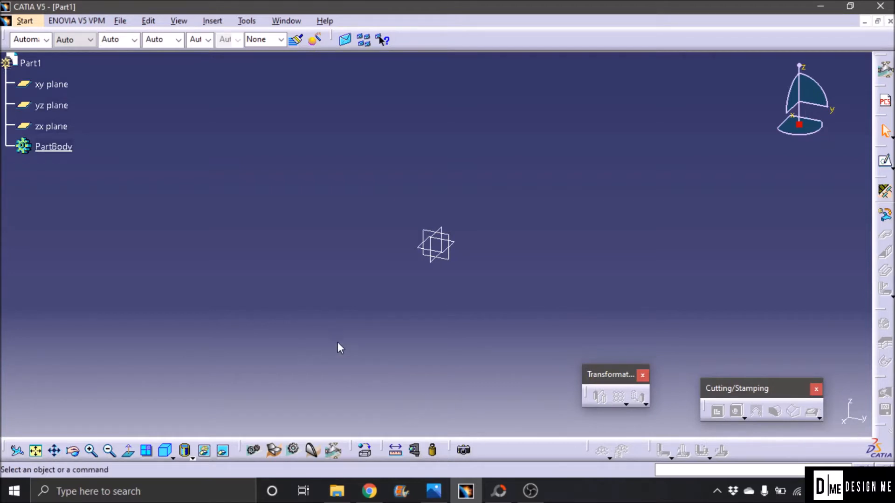
pyautogui.click(454, 242)
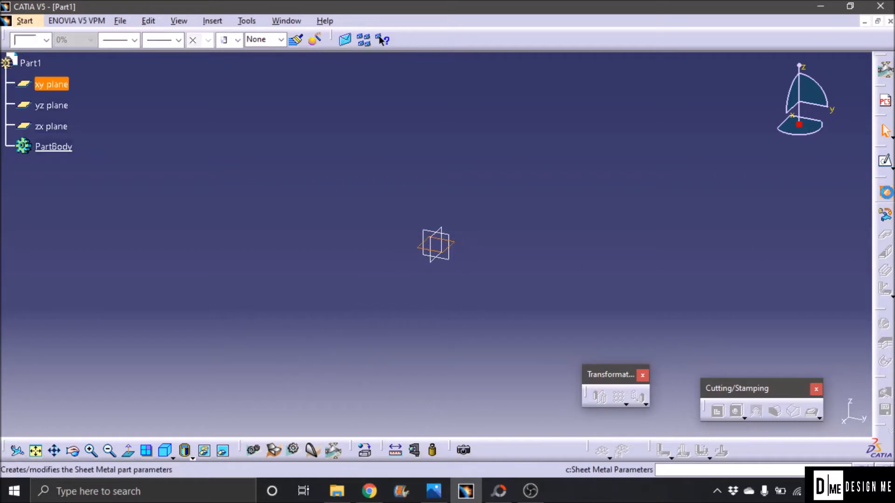
pyautogui.click(885, 131)
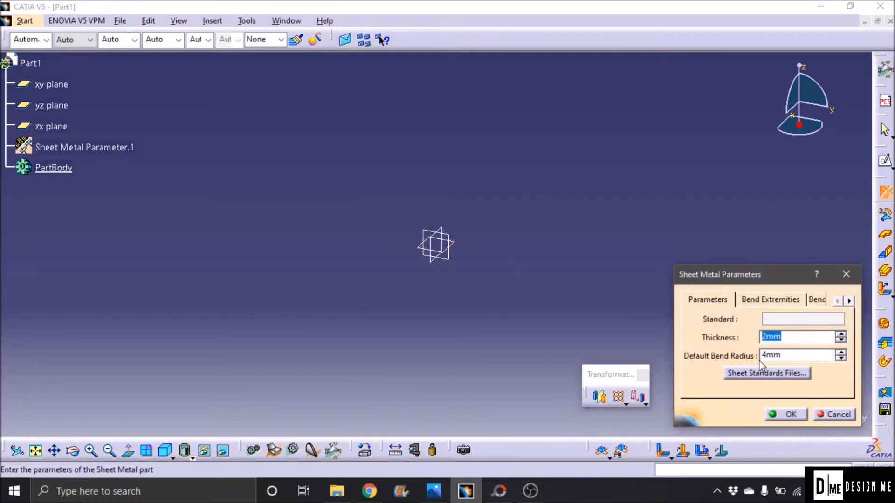
pyautogui.click(789, 414)
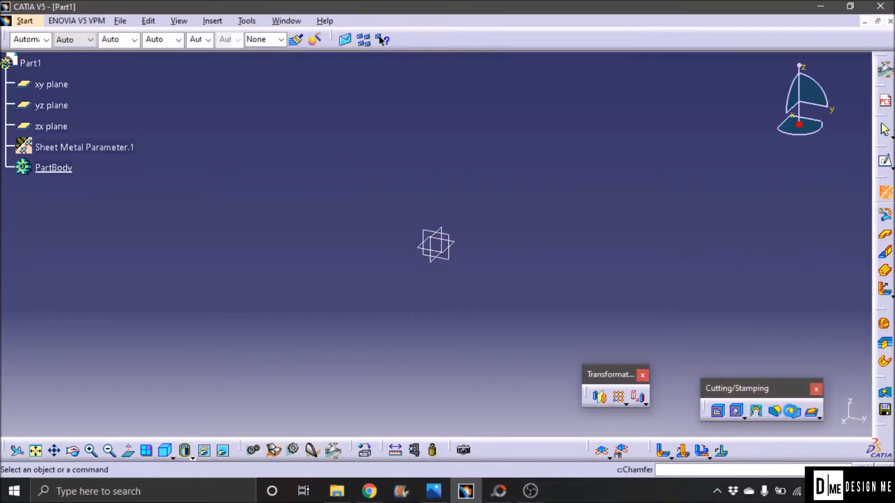
# Sketch a centered rectangle about 366 mm wide and 190 mm high on the xy plane, centered on the origin
pyautogui.click(461, 249)
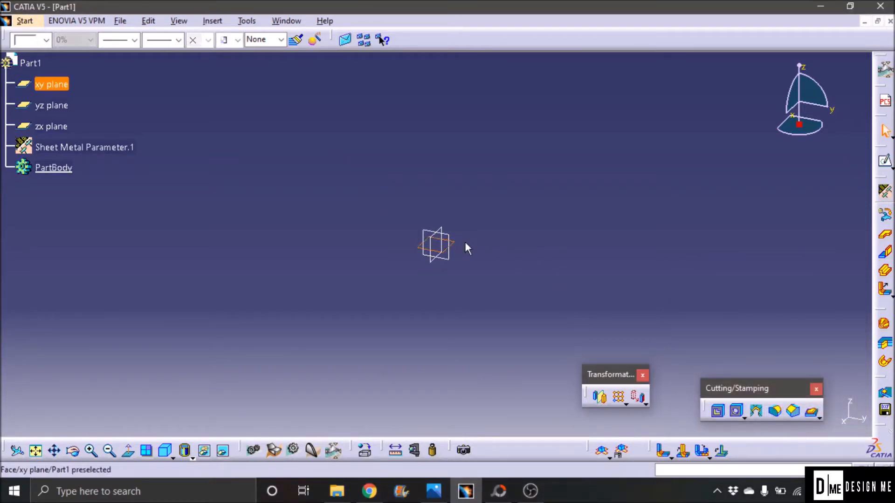
pyautogui.click(880, 164)
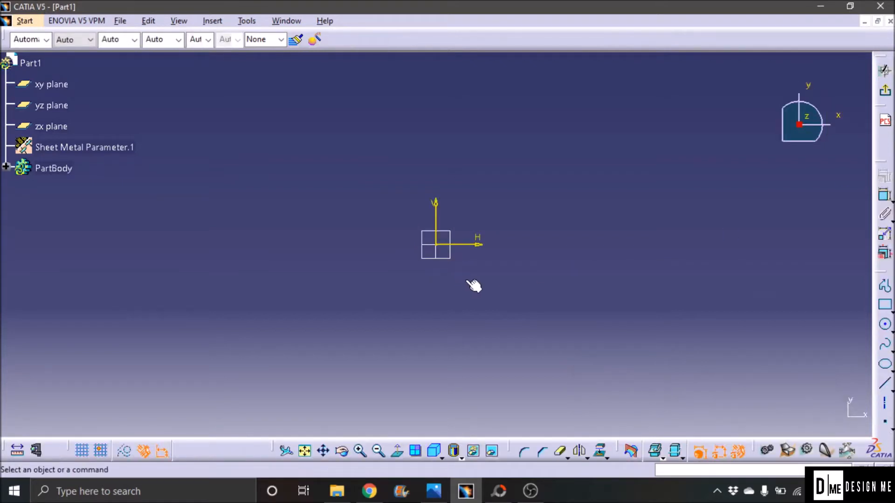
pyautogui.click(890, 309)
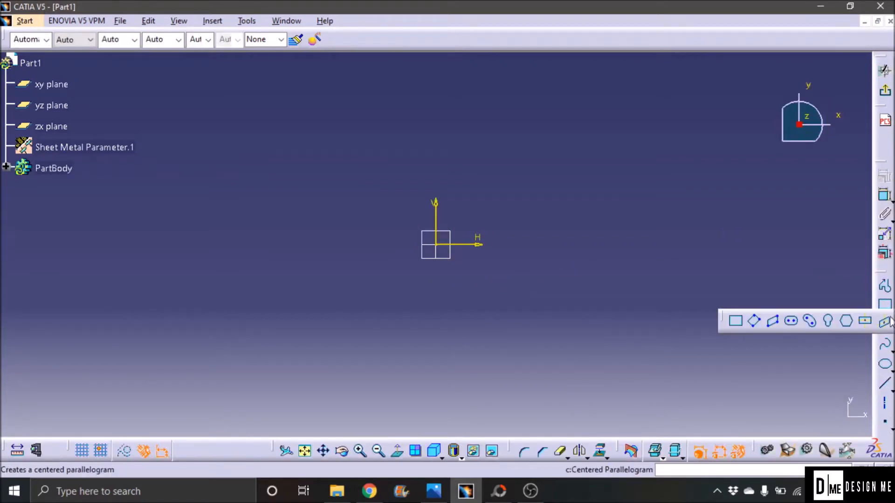
pyautogui.click(864, 321)
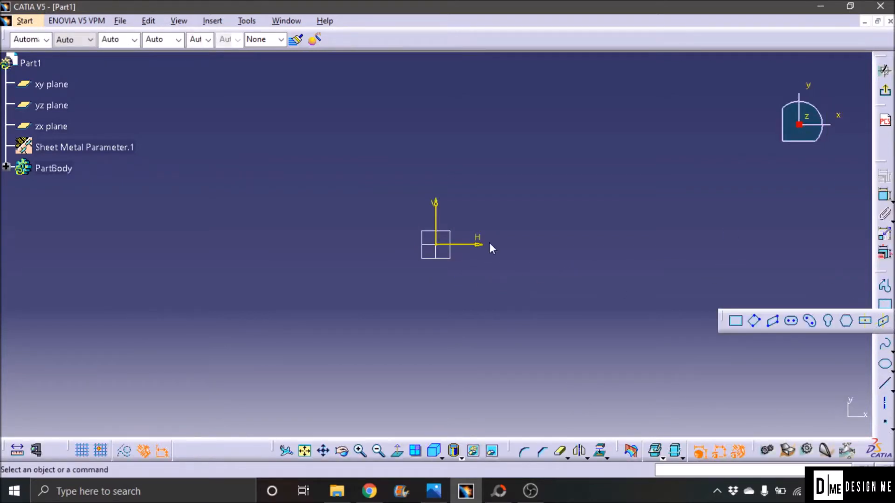
pyautogui.click(436, 244)
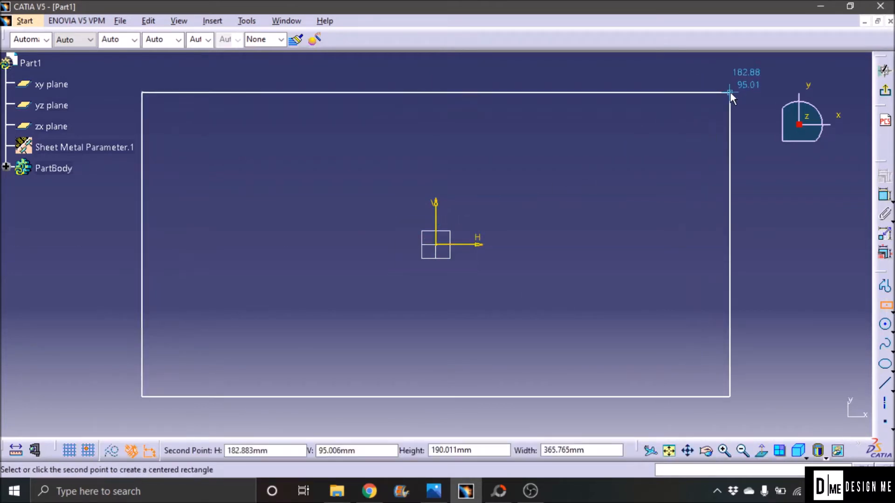
pyautogui.click(730, 92)
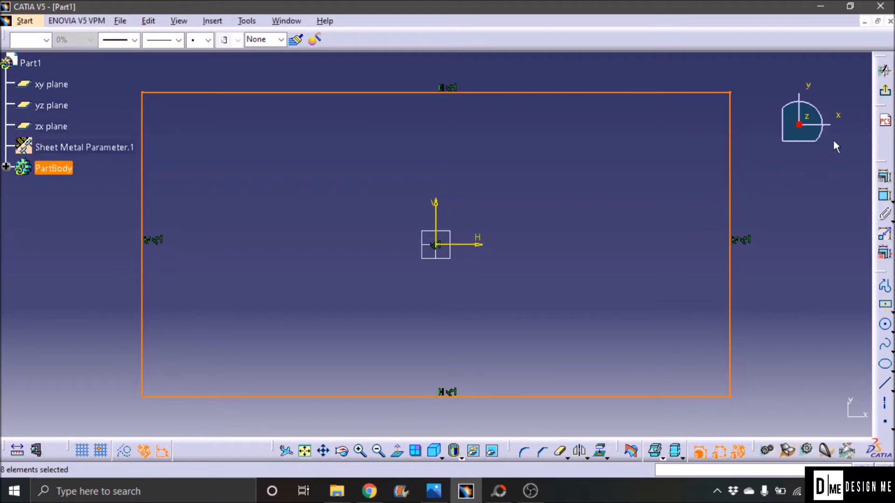
pyautogui.click(884, 89)
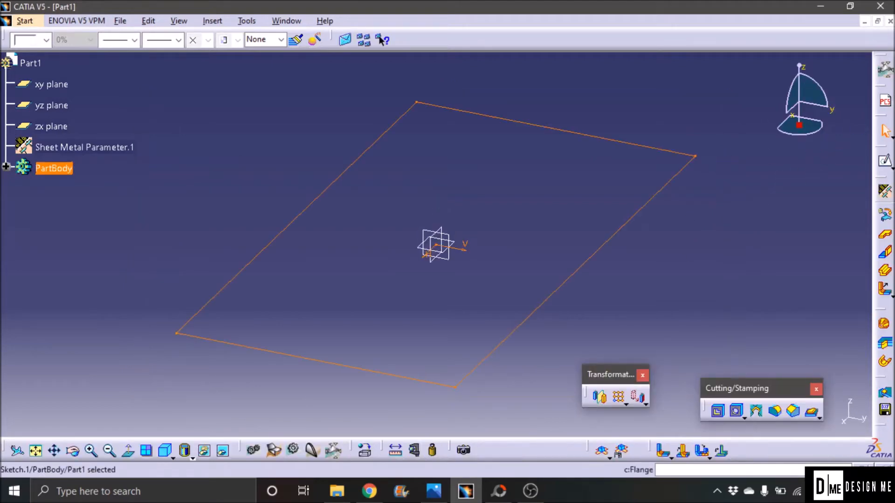
# Create a wall from the large rectangle sketch and detach the group of stamping tools for direct access
pyautogui.click(884, 233)
pyautogui.click(716, 418)
pyautogui.moveTo(205, 342); pyautogui.dragTo(456, 395, button='middle')
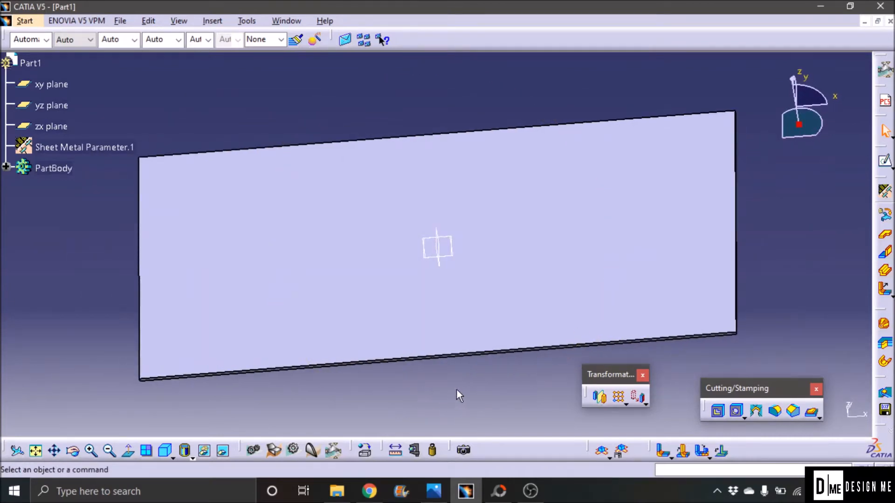
pyautogui.click(819, 417)
pyautogui.moveTo(826, 271); pyautogui.dragTo(820, 164)
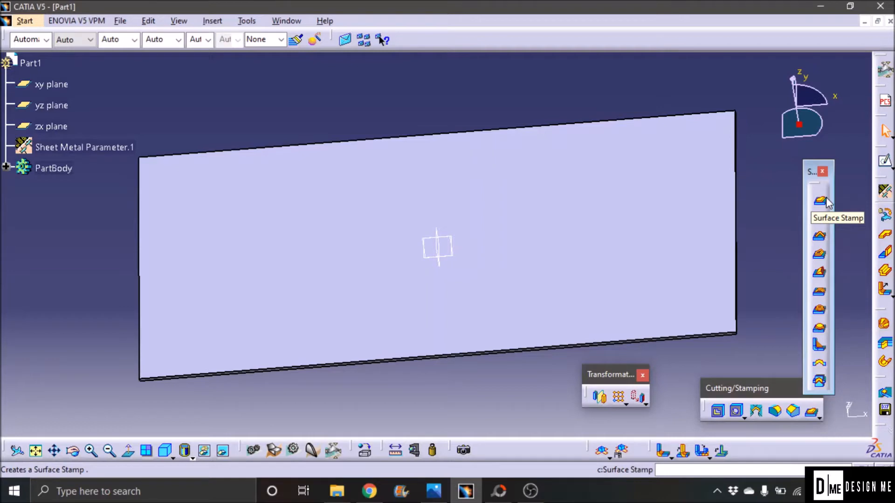
# Sketch a small centered rectangle on the wall's face near one corner, with its center at about H 134 mm, V 70 mm
pyautogui.click(635, 202)
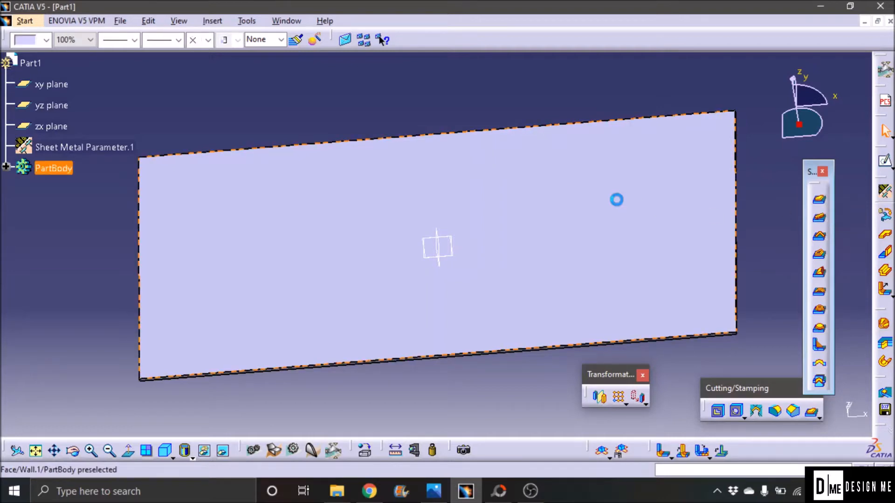
pyautogui.click(885, 164)
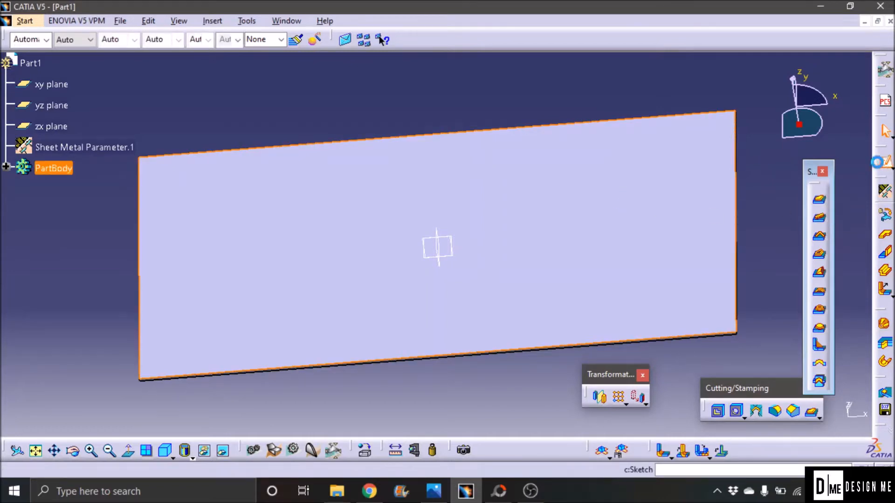
pyautogui.click(719, 158)
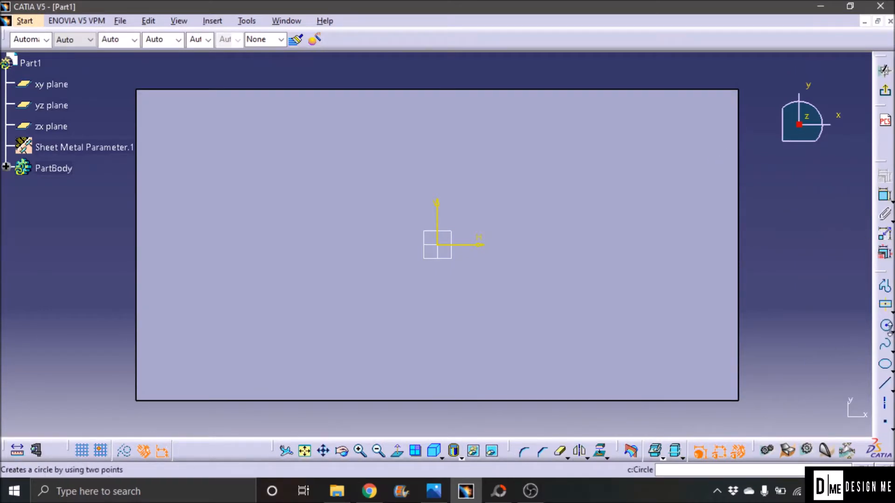
pyautogui.click(885, 306)
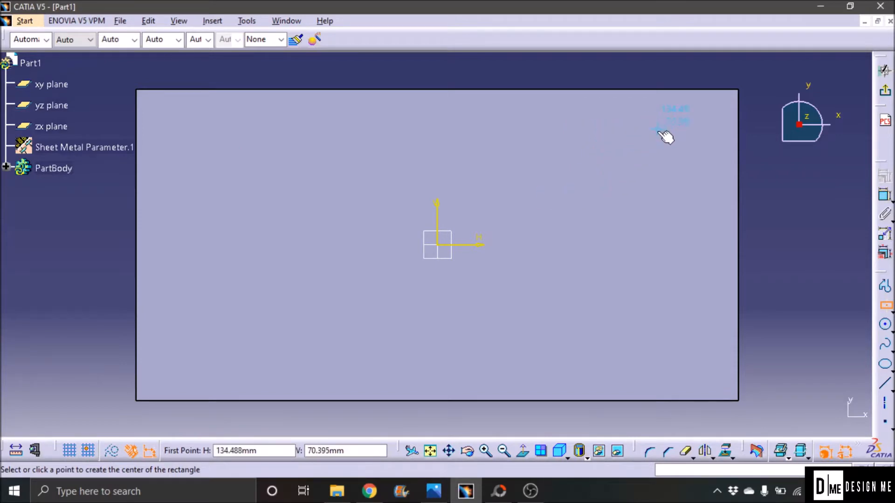
pyautogui.click(658, 129)
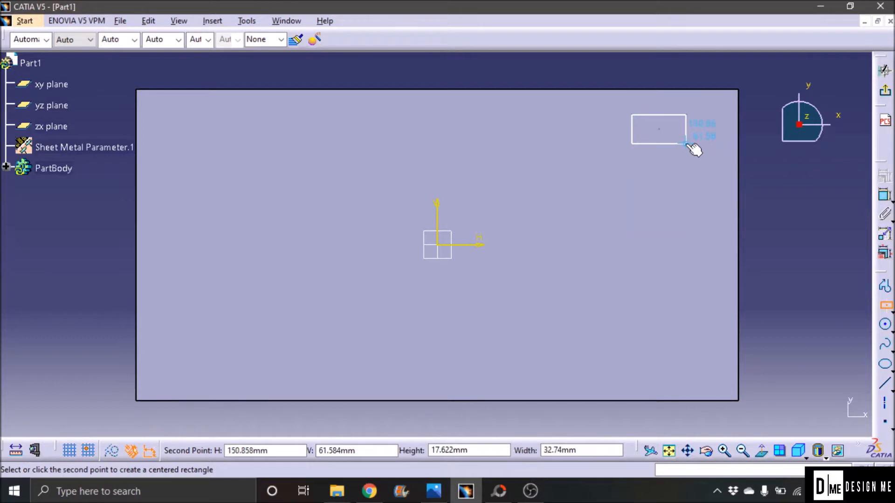
pyautogui.click(695, 147)
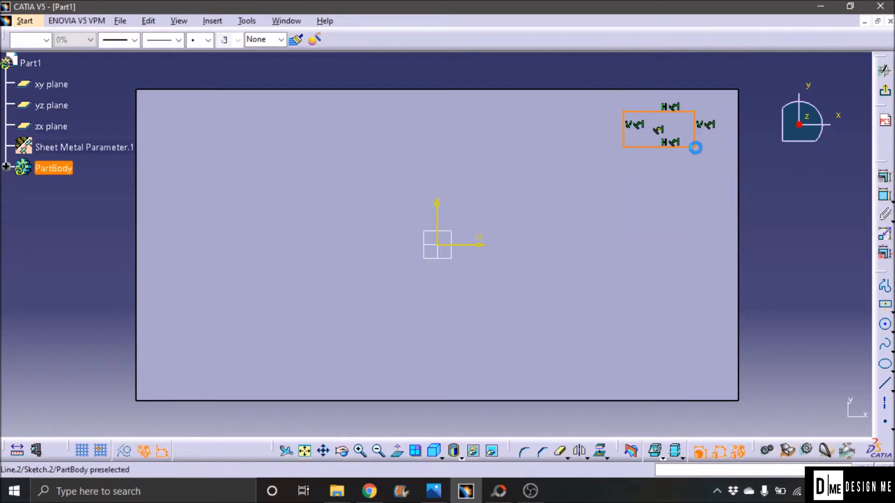
pyautogui.click(885, 96)
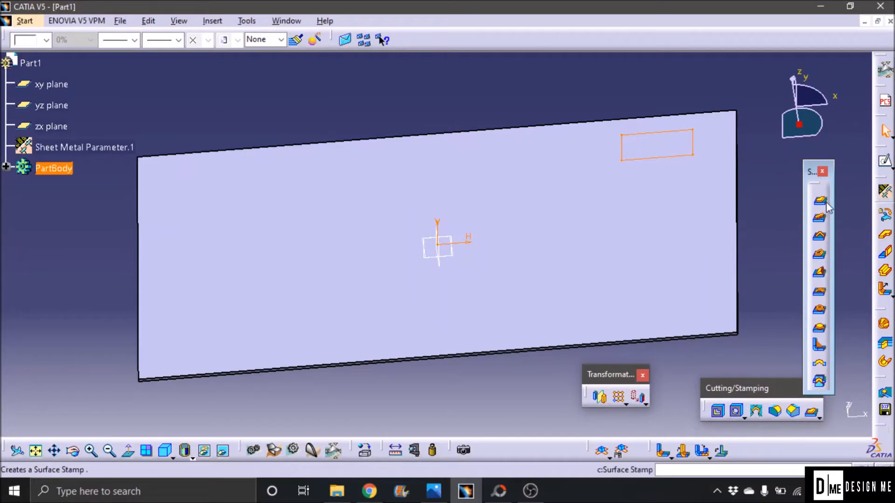
# Set up a surface stamp from the small rectangle with a 90° angle, 10 mm height and 2 mm radii, and preview it
pyautogui.click(823, 203)
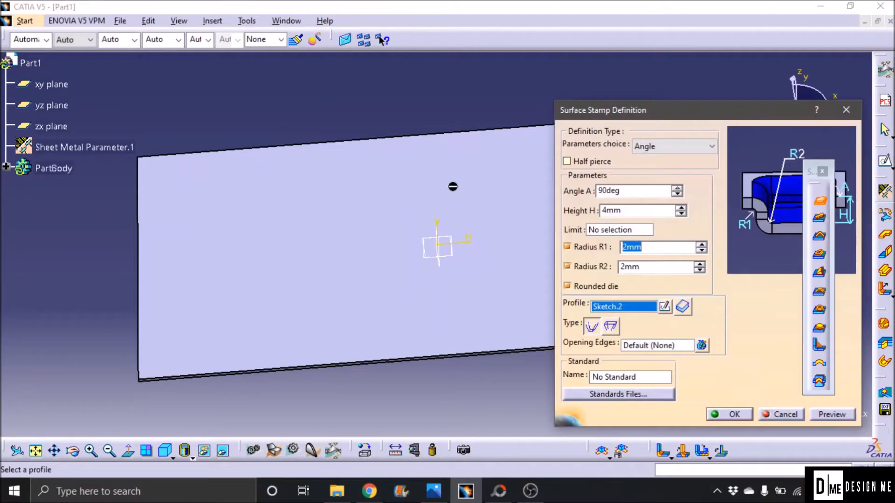
pyautogui.moveTo(454, 185)
pyautogui.mouseDown(button='middle')
pyautogui.moveTo(349, 214)
pyautogui.moveTo(244, 215)
pyautogui.mouseUp(button='middle')
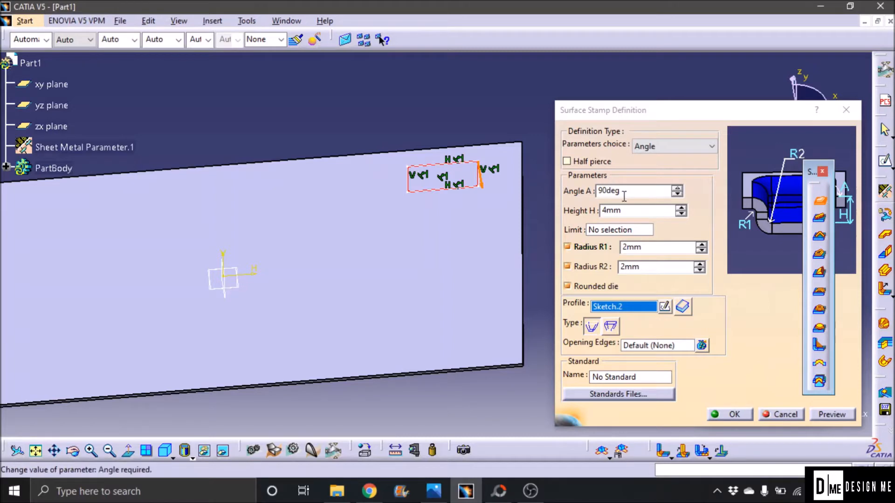
pyautogui.click(647, 210)
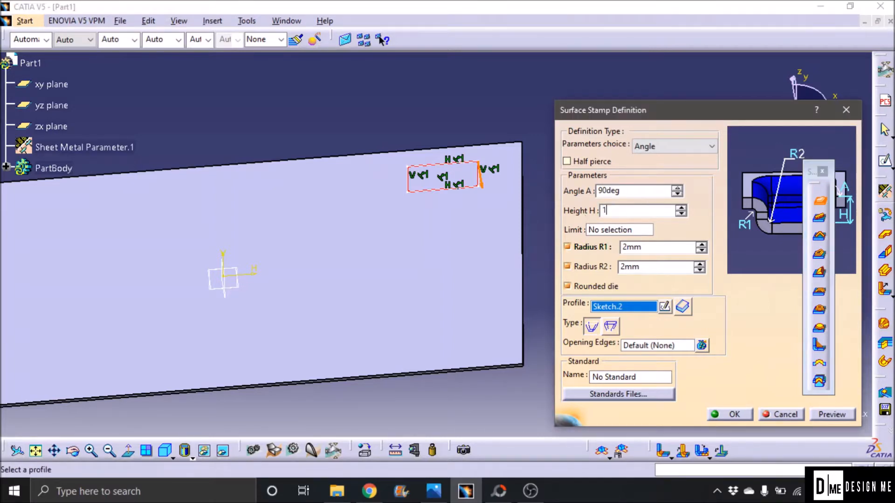
pyautogui.moveTo(514, 300); pyautogui.dragTo(412, 269, button='middle')
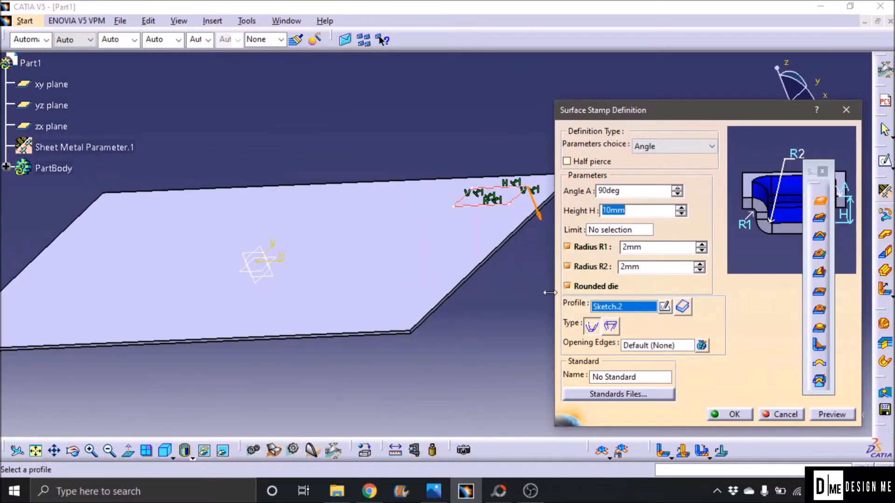
pyautogui.moveTo(513, 260); pyautogui.dragTo(423, 286, button='middle')
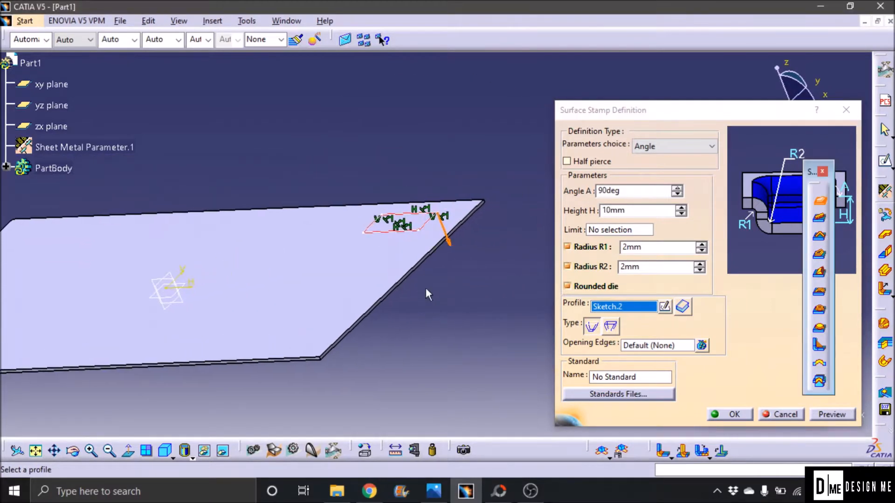
pyautogui.click(832, 419)
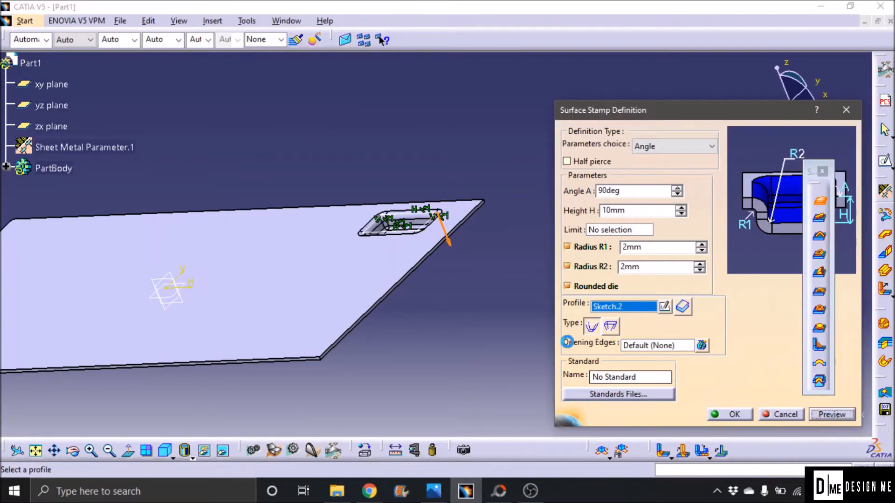
pyautogui.moveTo(435, 285); pyautogui.dragTo(527, 308, button='middle')
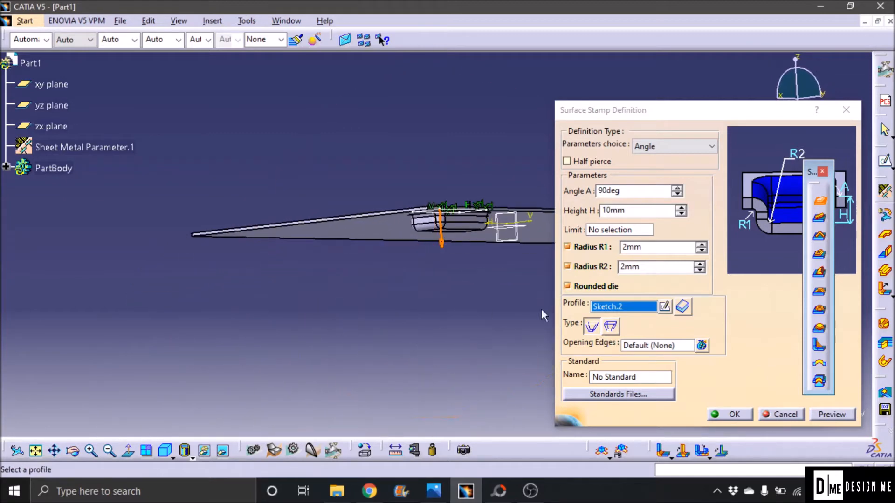
pyautogui.moveTo(508, 278); pyautogui.dragTo(463, 316, button='middle')
pyautogui.moveTo(360, 298); pyautogui.dragTo(428, 303, button='middle')
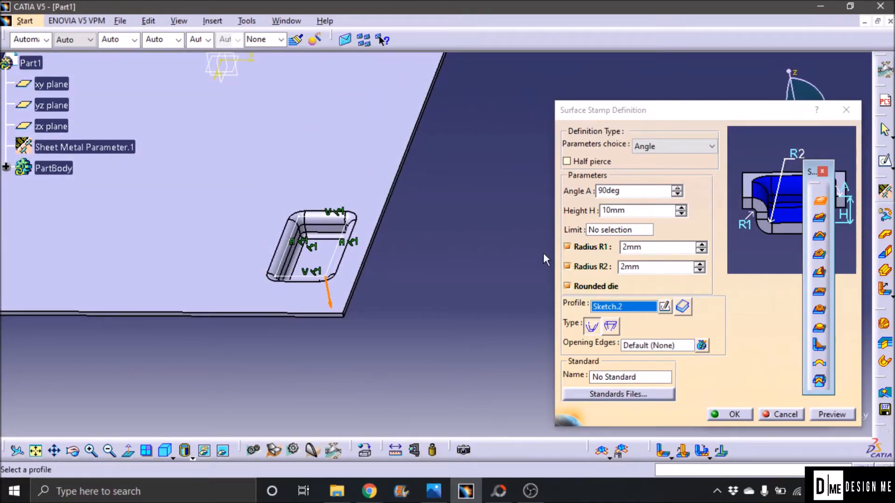
# Preview the surface stamp with radii R1 and R2 disabled, and re-enable both radii
pyautogui.click(567, 247)
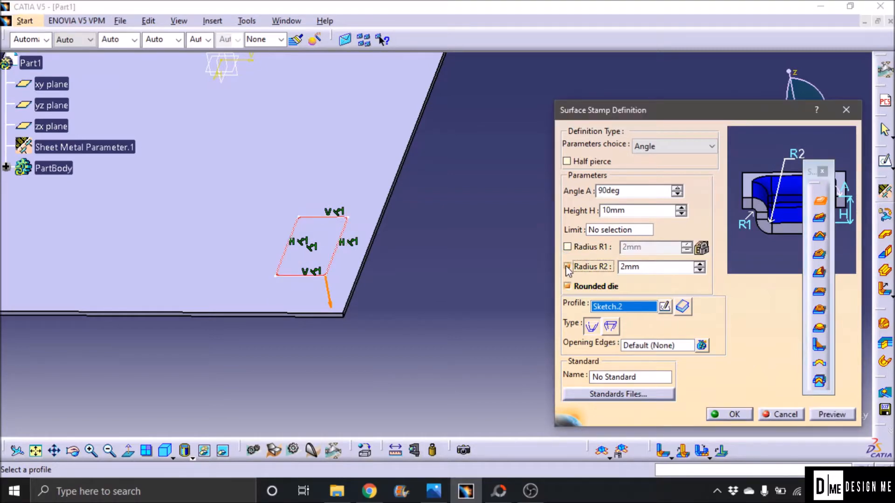
pyautogui.click(567, 267)
pyautogui.click(832, 414)
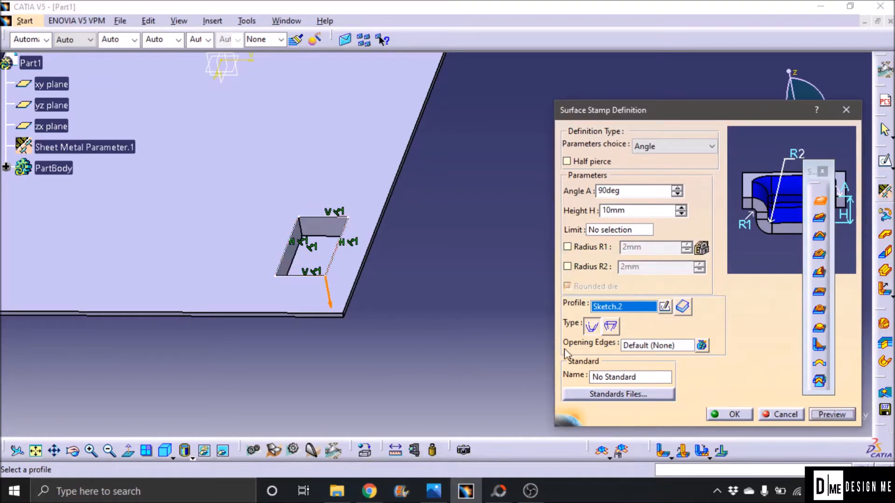
pyautogui.moveTo(402, 320); pyautogui.dragTo(459, 293, button='middle')
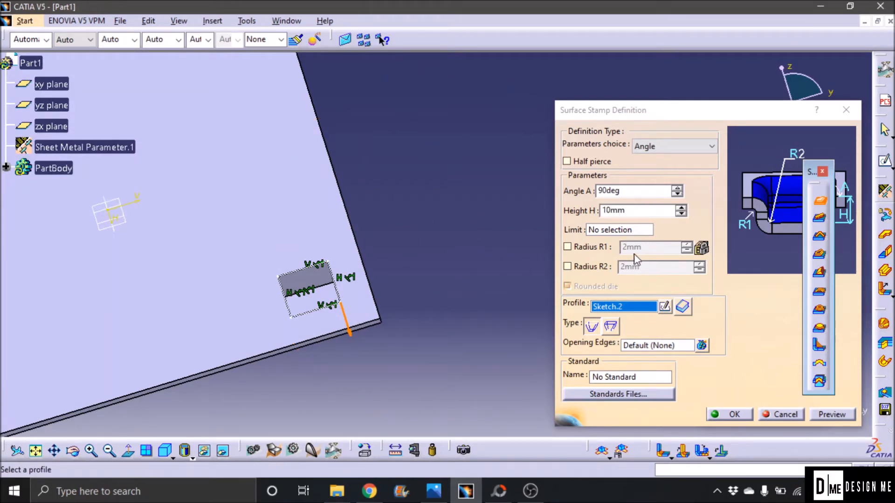
pyautogui.click(567, 247)
pyautogui.click(567, 266)
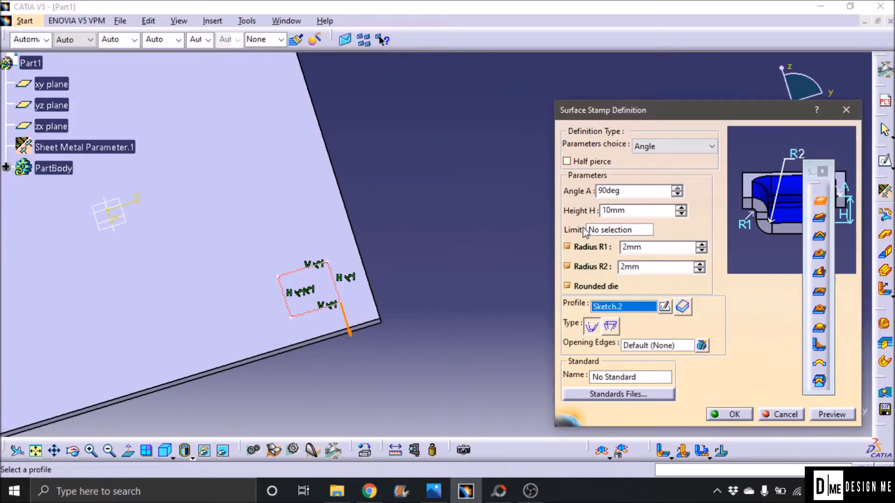
# Set the surface stamp's angle A to 80° and preview the tapered walls
pyautogui.doubleClick(615, 191)
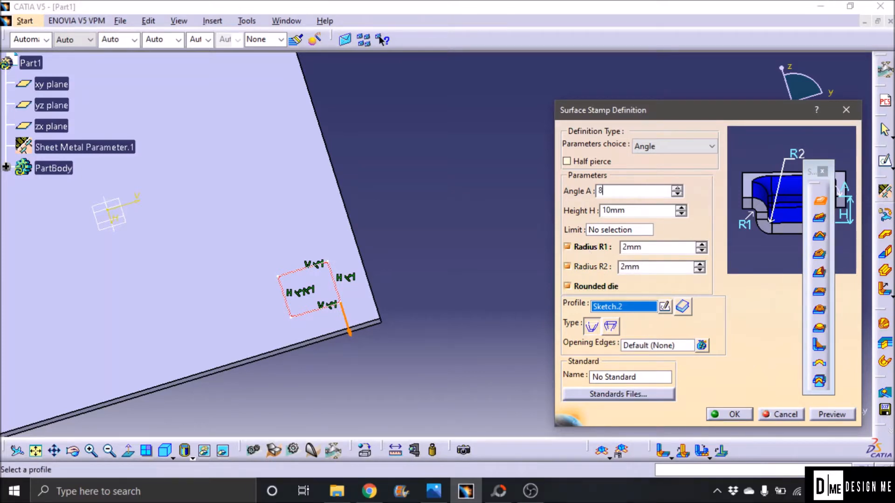
pyautogui.click(816, 413)
pyautogui.moveTo(384, 329); pyautogui.dragTo(356, 277, button='middle')
pyautogui.moveTo(341, 322)
pyautogui.mouseDown(button='middle')
pyautogui.moveTo(342, 313)
pyautogui.moveTo(335, 393)
pyautogui.moveTo(350, 393)
pyautogui.moveTo(373, 368)
pyautogui.moveTo(453, 332)
pyautogui.moveTo(465, 300)
pyautogui.moveTo(451, 294)
pyautogui.moveTo(506, 267)
pyautogui.mouseUp(button='middle')
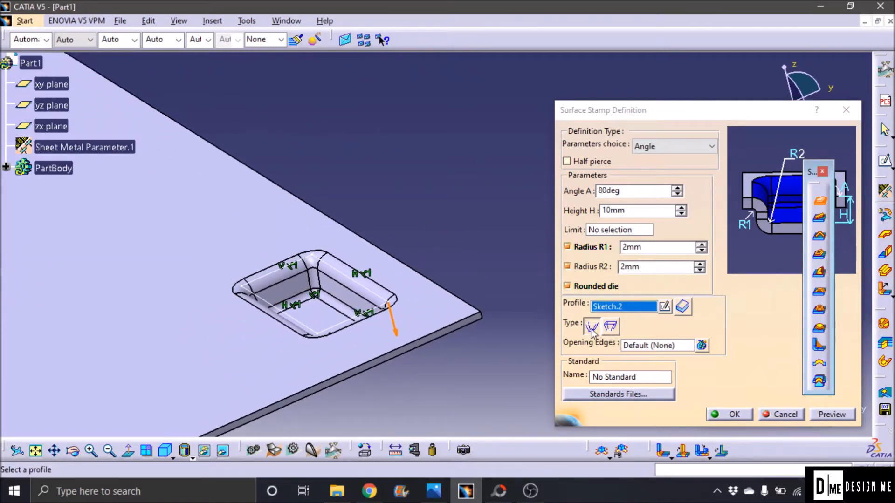
# Preview the surface stamp with the second profile type and examine it from above and below the wall
pyautogui.click(610, 327)
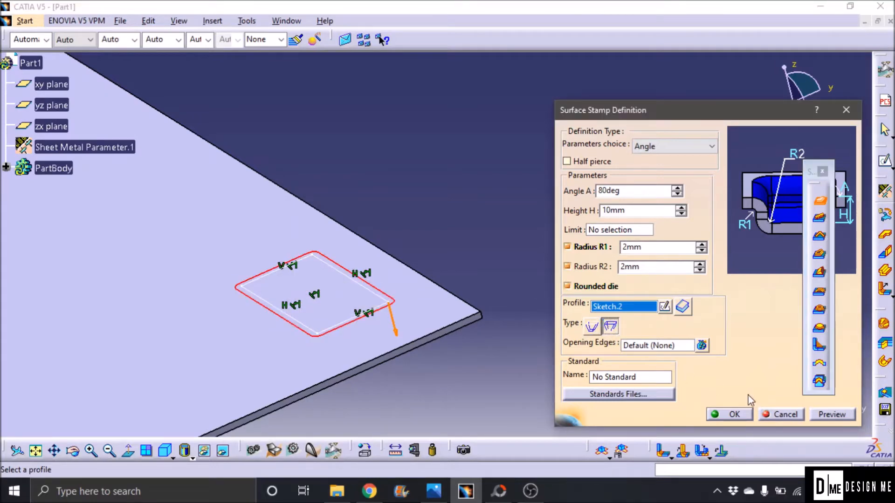
pyautogui.click(824, 419)
pyautogui.moveTo(409, 355); pyautogui.dragTo(383, 362, button='middle')
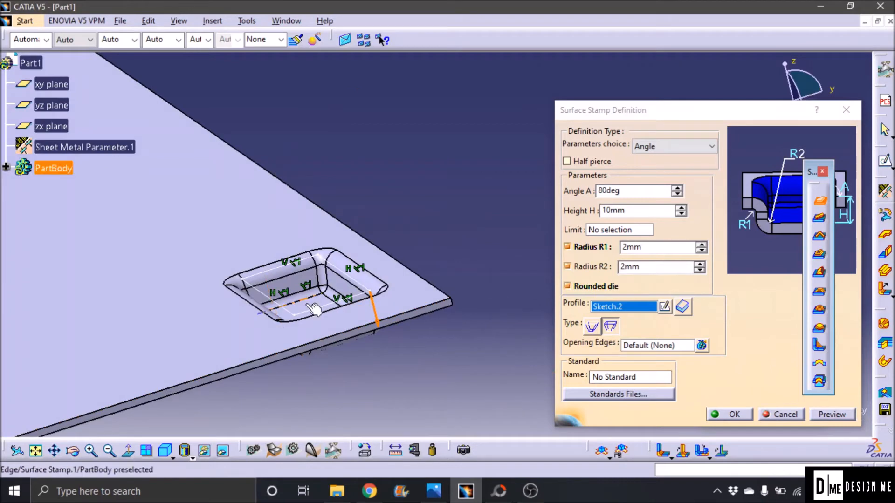
pyautogui.moveTo(352, 358); pyautogui.dragTo(359, 285, button='middle')
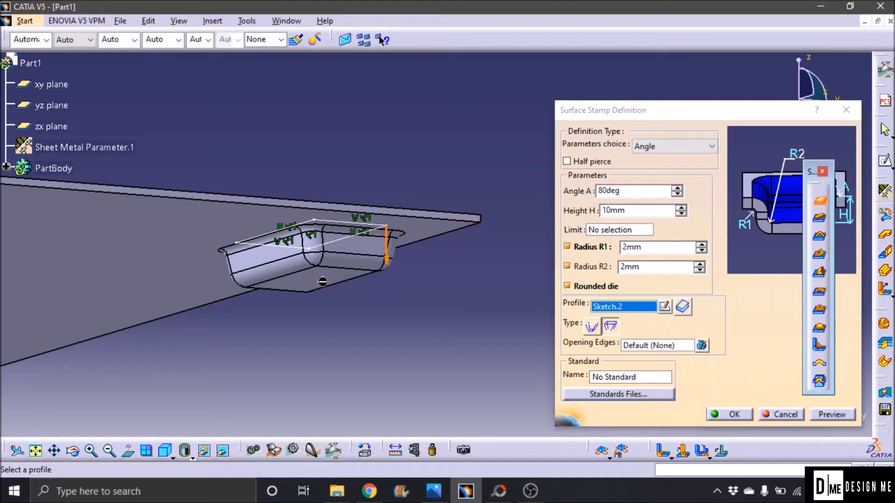
# Set the surface stamp back to the first profile type, preview it and create the stamp
pyautogui.click(588, 328)
pyautogui.click(832, 415)
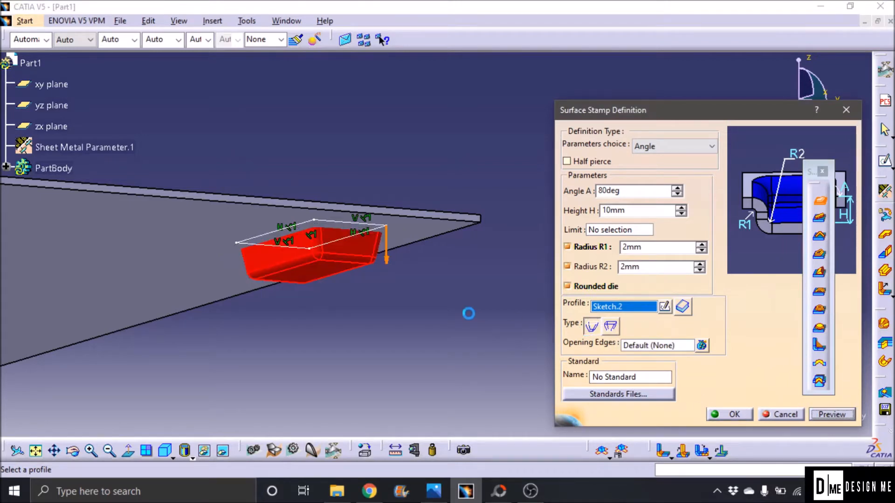
pyautogui.moveTo(429, 284); pyautogui.dragTo(438, 393, button='middle')
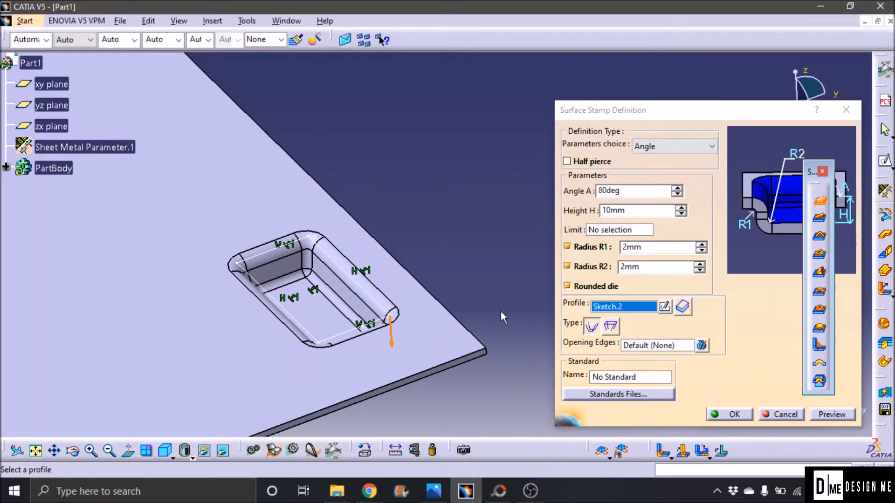
pyautogui.click(734, 415)
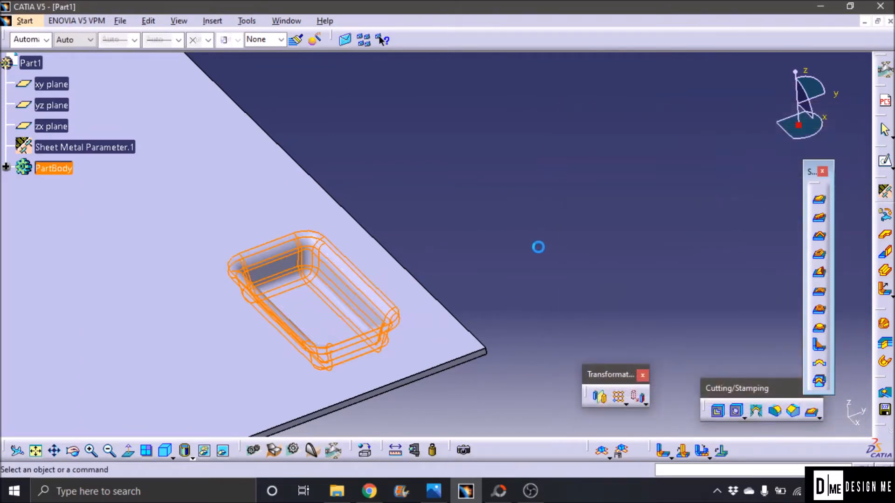
pyautogui.moveTo(431, 248); pyautogui.dragTo(423, 351, button='middle')
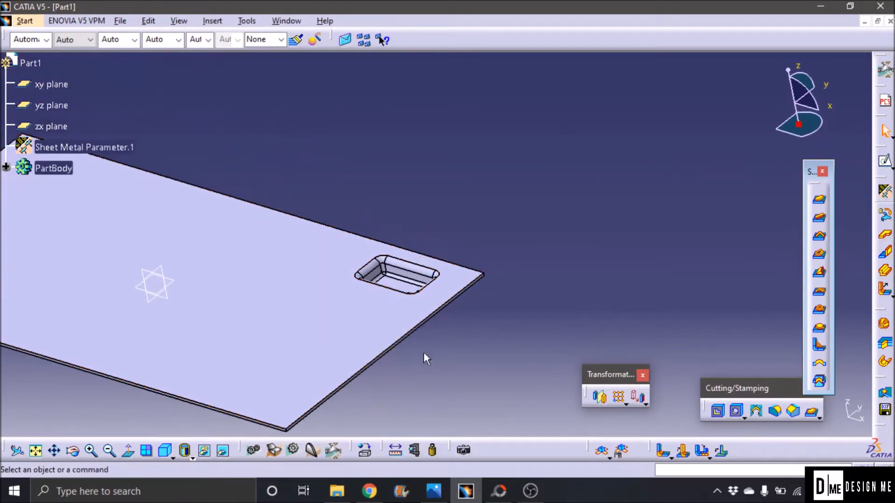
pyautogui.click(820, 221)
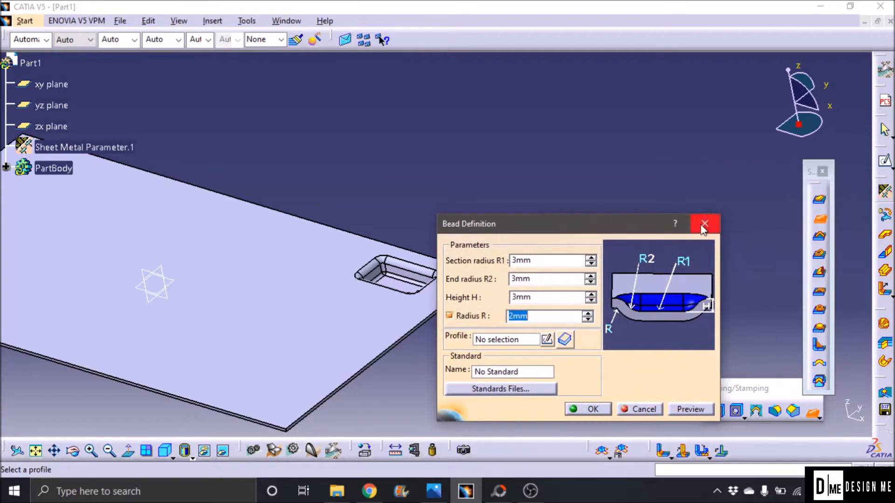
pyautogui.click(704, 224)
# Sketch an open S-shaped spline through six points on the wall's face beside the rectangular stamp, and finish the sketch
pyautogui.moveTo(436, 240); pyautogui.dragTo(560, 214, button='middle')
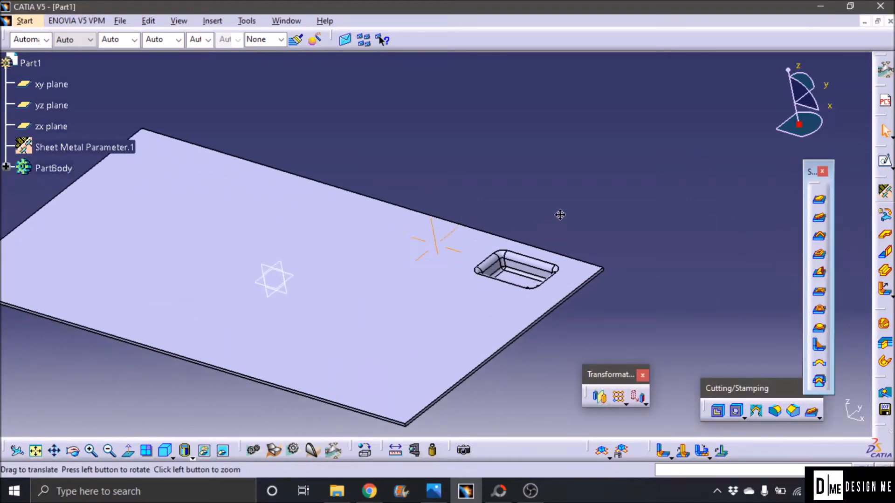
pyautogui.moveTo(391, 251)
pyautogui.mouseDown(button='middle')
pyautogui.moveTo(399, 297)
pyautogui.moveTo(461, 345)
pyautogui.moveTo(495, 269)
pyautogui.moveTo(539, 269)
pyautogui.mouseUp(button='middle')
pyautogui.click(539, 269)
pyautogui.click(876, 160)
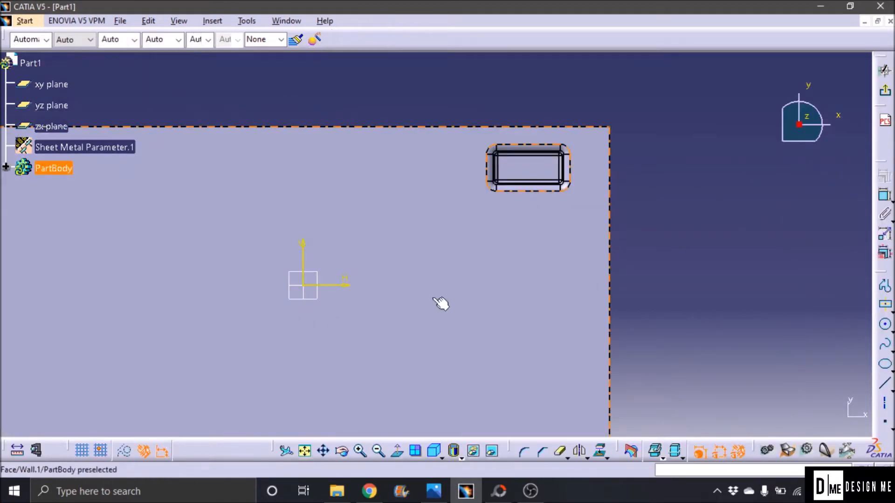
pyautogui.moveTo(597, 292); pyautogui.dragTo(627, 254, button='middle')
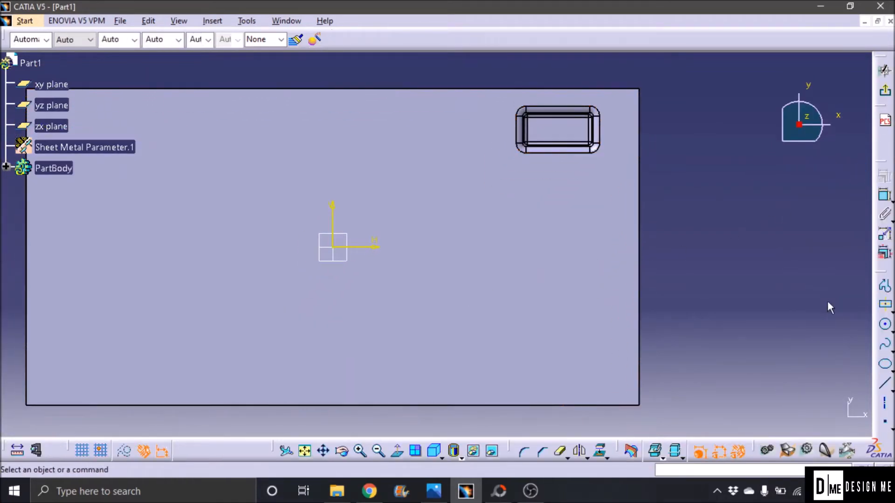
pyautogui.click(884, 344)
pyautogui.click(503, 246)
pyautogui.click(531, 192)
pyautogui.click(611, 241)
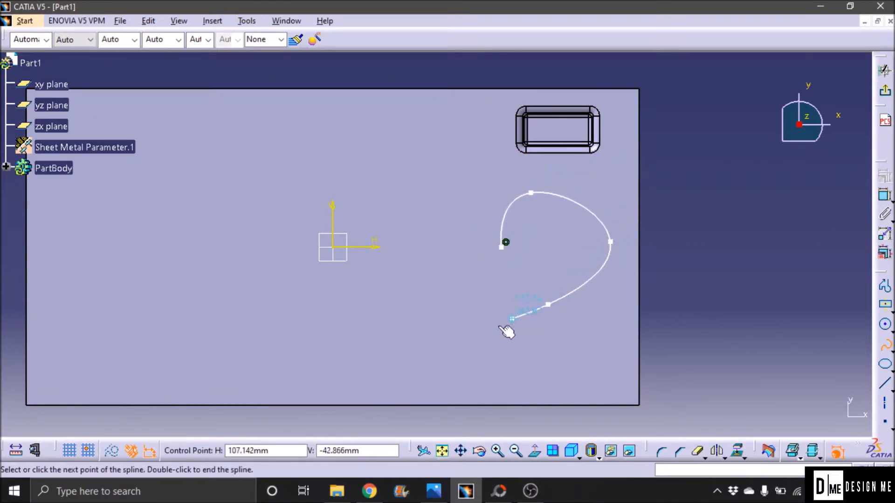
pyautogui.click(494, 358)
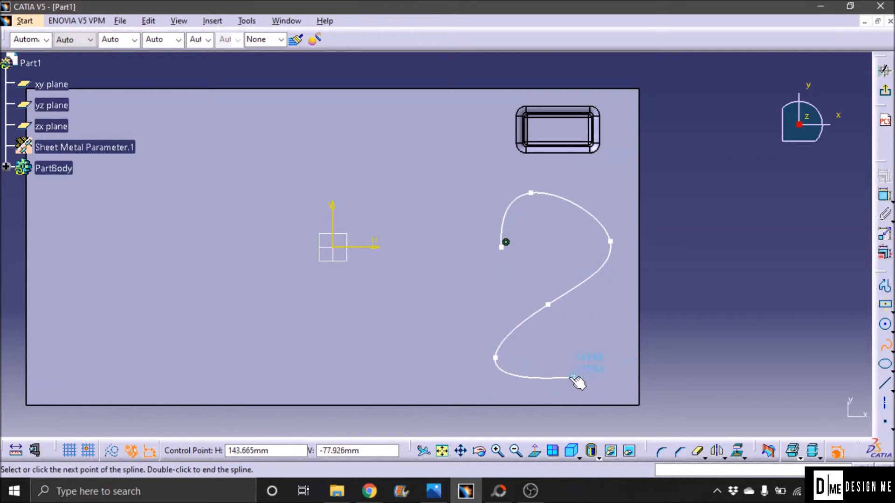
pyautogui.click(558, 377)
pyautogui.press('Escape')
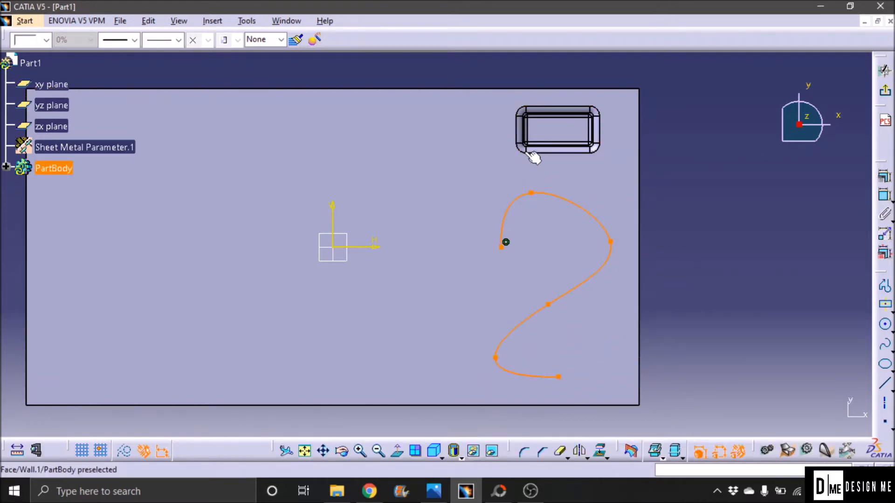
pyautogui.click(879, 96)
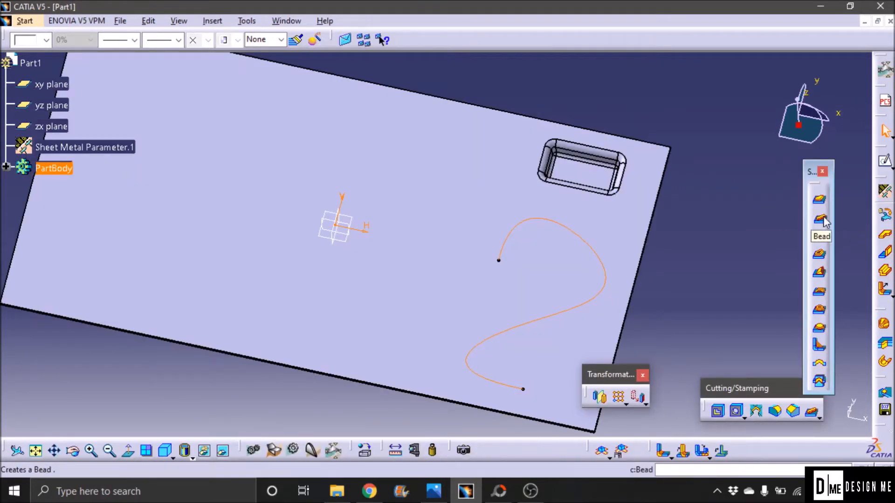
# Set up a bead along the spline with 3 mm section radius, end radius and height and 2 mm radius R, and preview it
pyautogui.click(820, 219)
pyautogui.moveTo(425, 274); pyautogui.dragTo(228, 230, button='middle')
pyautogui.keyDown('ctrl'); pyautogui.moveTo(351, 331); pyautogui.dragTo(421, 223, button='middle'); pyautogui.keyUp('ctrl')
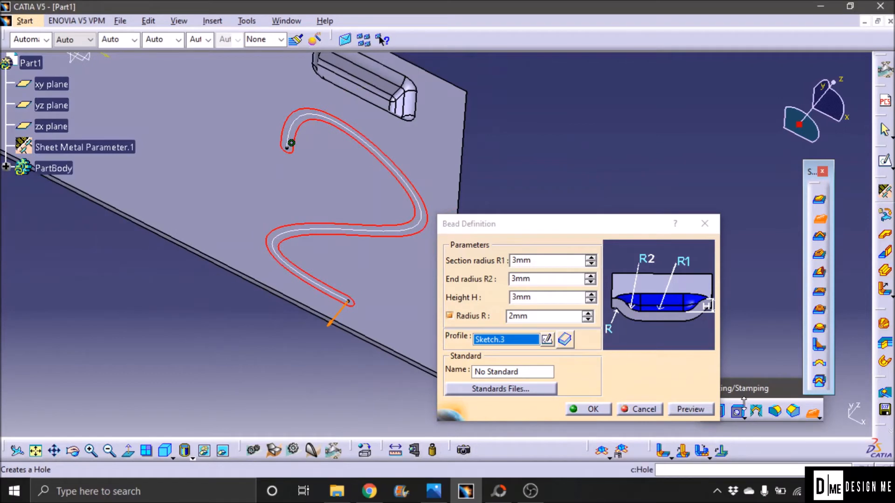
pyautogui.click(707, 413)
pyautogui.moveTo(302, 353); pyautogui.dragTo(354, 346, button='middle')
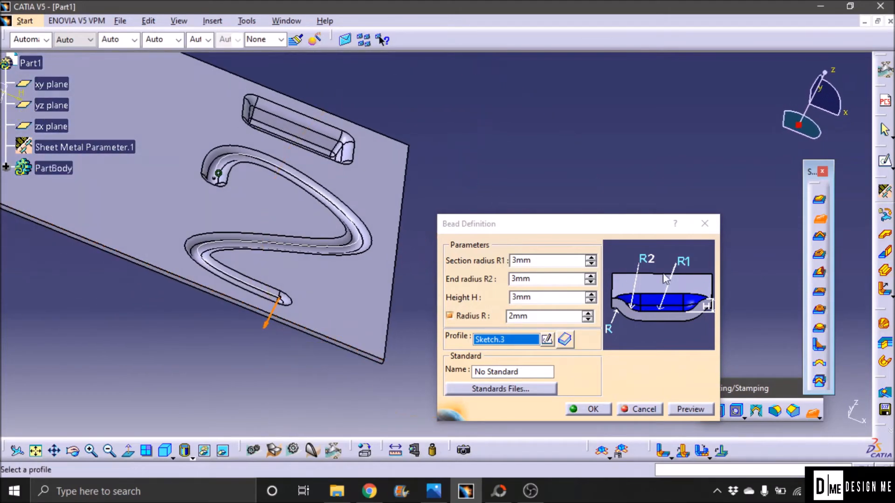
# Disable the bead's radius R and preview the bead with sharp upper edges
pyautogui.click(637, 231)
pyautogui.moveTo(625, 231); pyautogui.dragTo(852, 213)
pyautogui.moveTo(423, 267); pyautogui.dragTo(529, 294, button='middle')
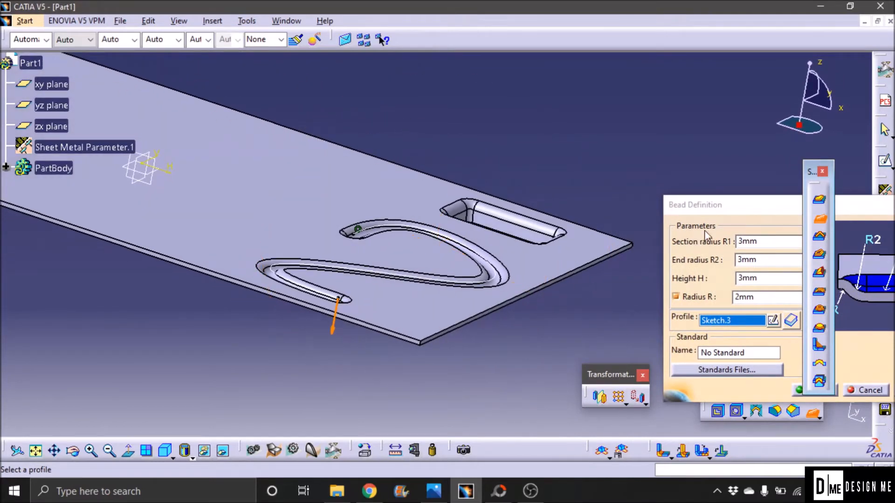
pyautogui.moveTo(742, 215); pyautogui.dragTo(727, 189)
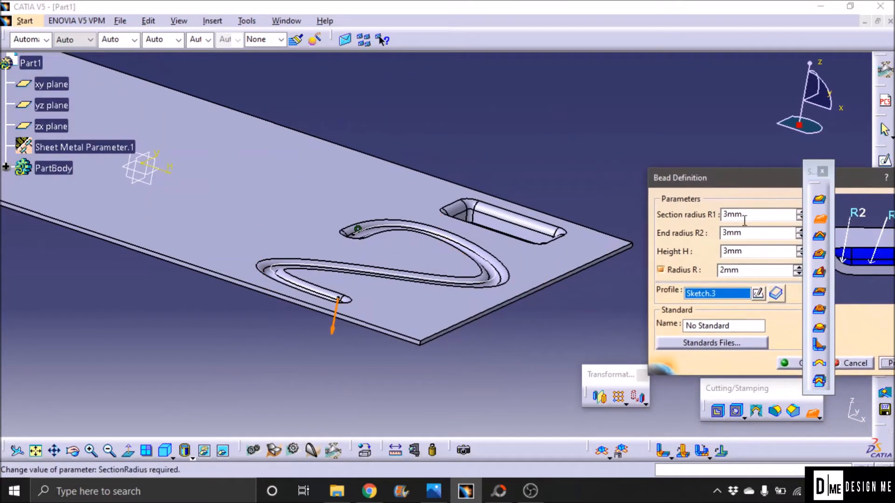
pyautogui.moveTo(754, 181); pyautogui.dragTo(686, 128)
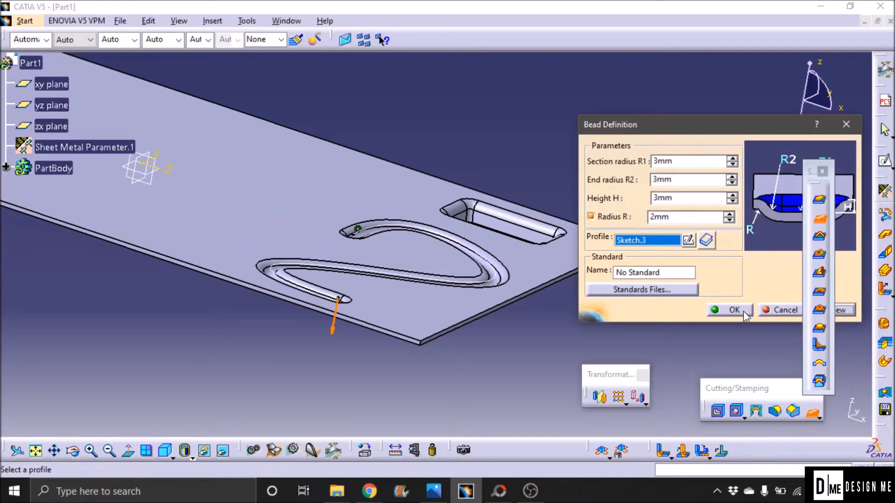
pyautogui.click(592, 216)
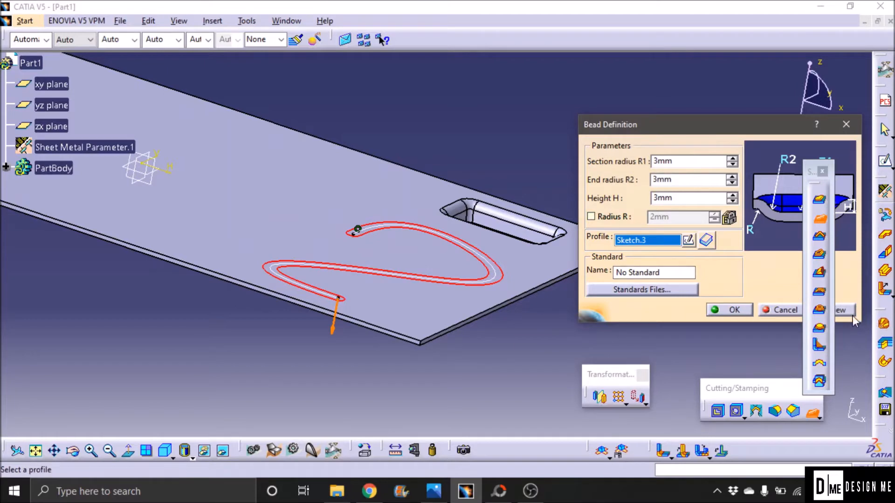
pyautogui.moveTo(392, 336); pyautogui.dragTo(398, 357, button='middle')
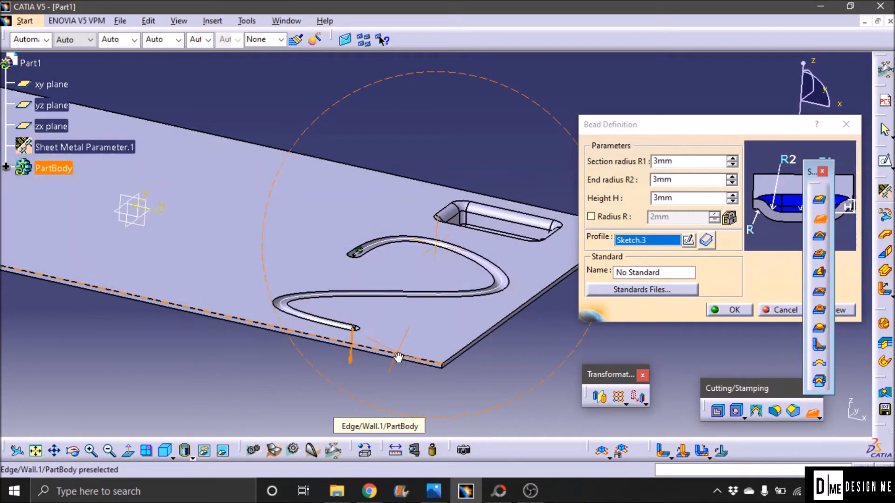
# Try to preview the bead with a height H of 5 mm, and set the height back to 3 mm
pyautogui.doubleClick(677, 197)
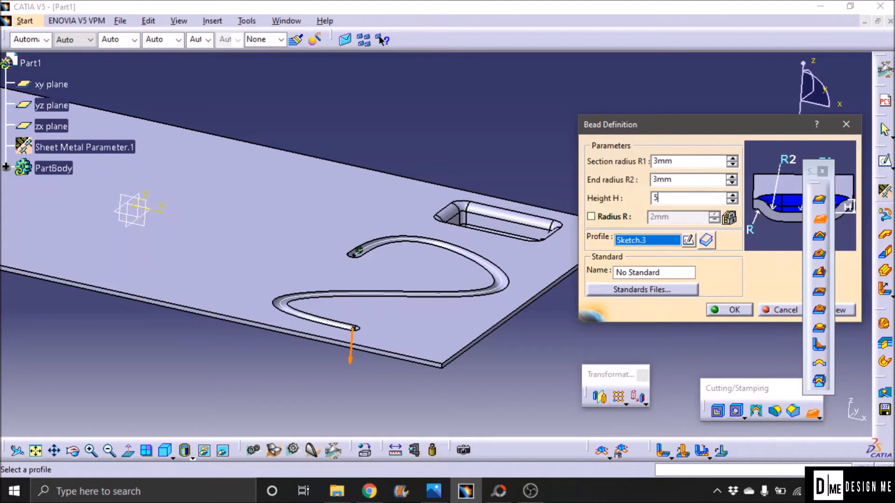
pyautogui.click(844, 312)
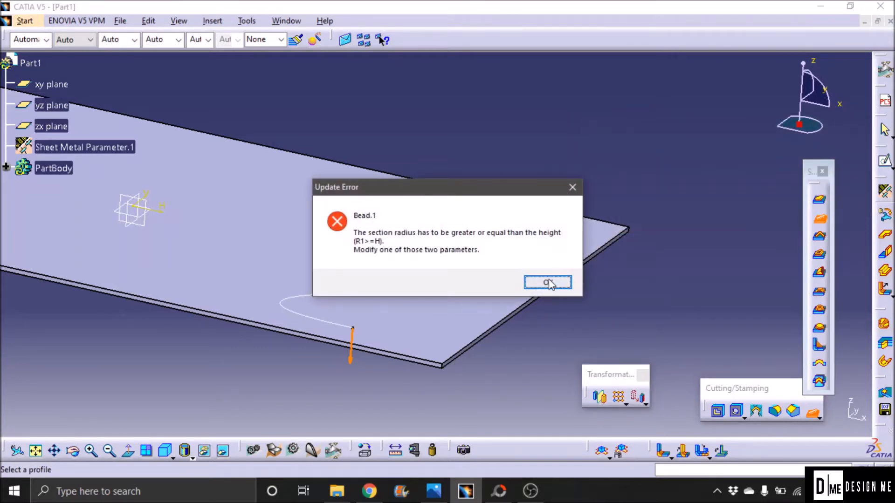
pyautogui.click(551, 285)
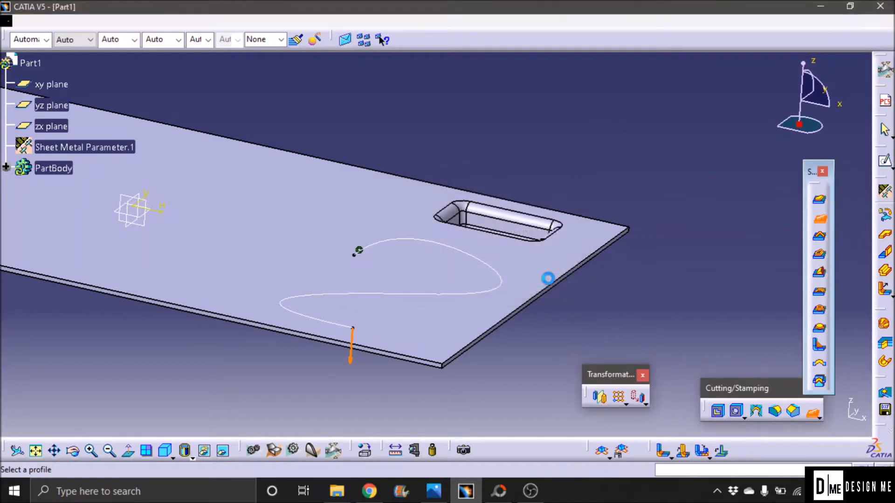
pyautogui.moveTo(682, 200); pyautogui.dragTo(642, 204)
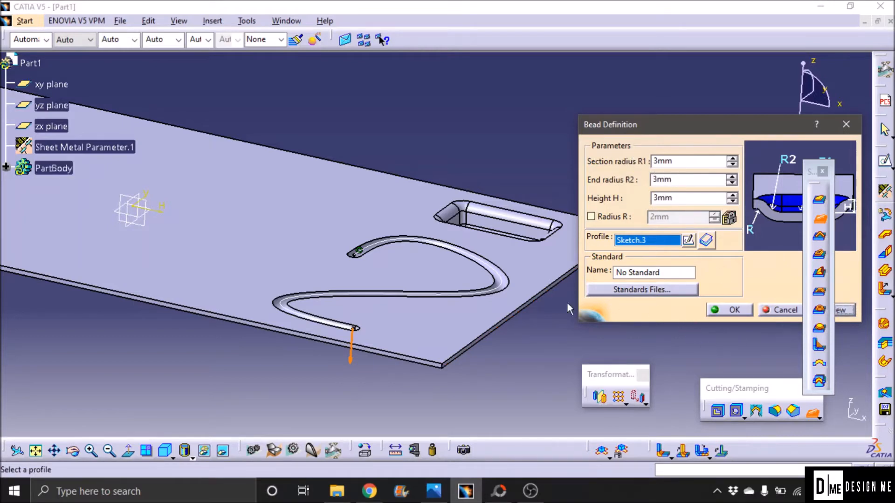
# Enable the bead's 2 mm radius R and create the bead
pyautogui.moveTo(449, 321); pyautogui.dragTo(468, 376, button='middle')
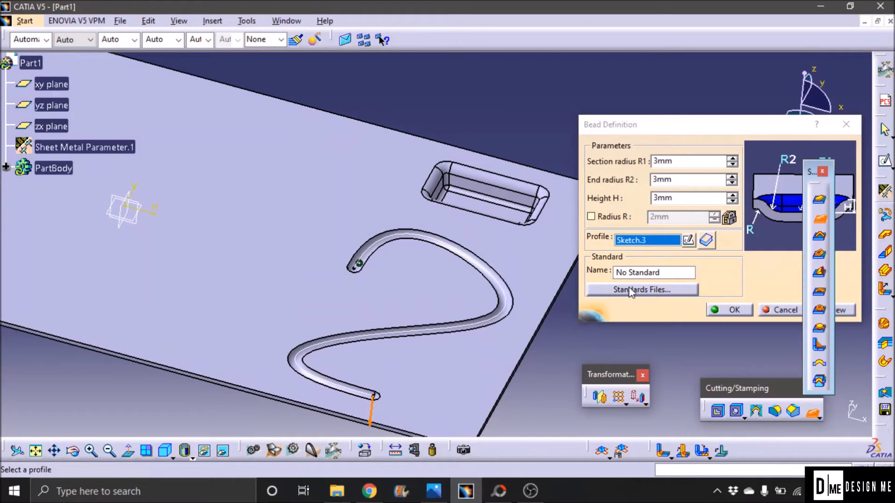
pyautogui.click(597, 217)
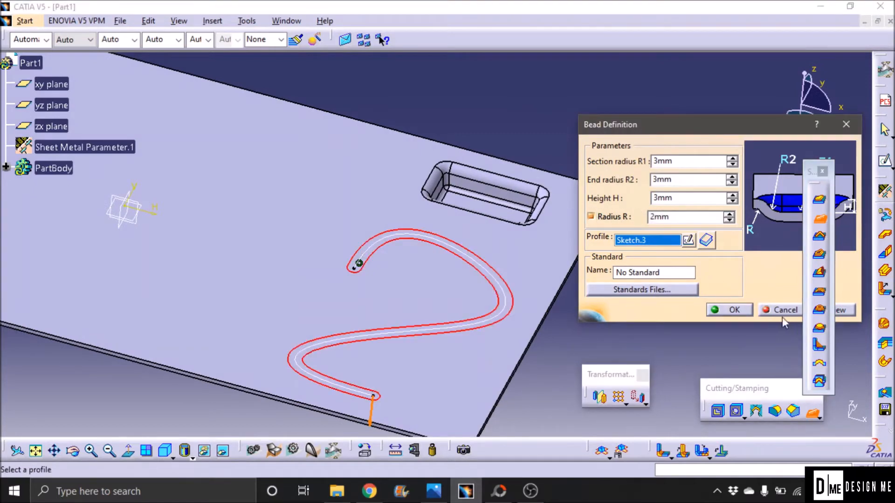
pyautogui.click(730, 310)
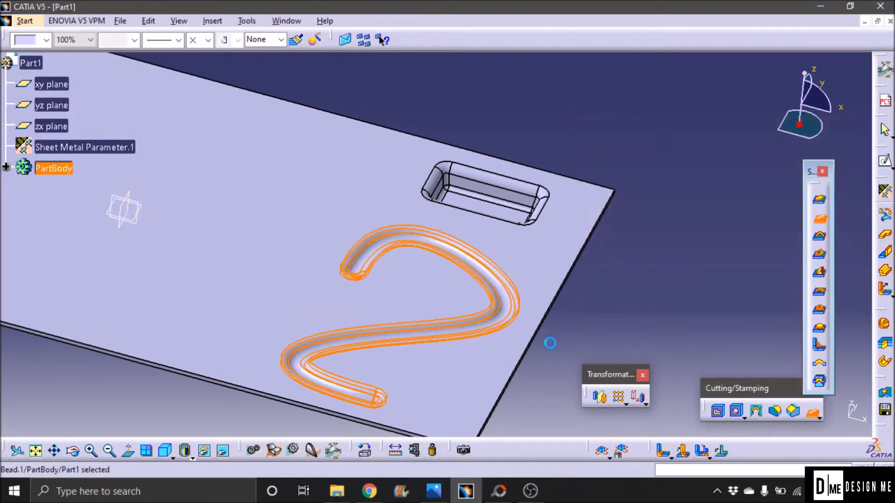
pyautogui.moveTo(551, 228); pyautogui.dragTo(532, 288, button='middle')
pyautogui.moveTo(373, 191); pyautogui.dragTo(442, 277, button='middle')
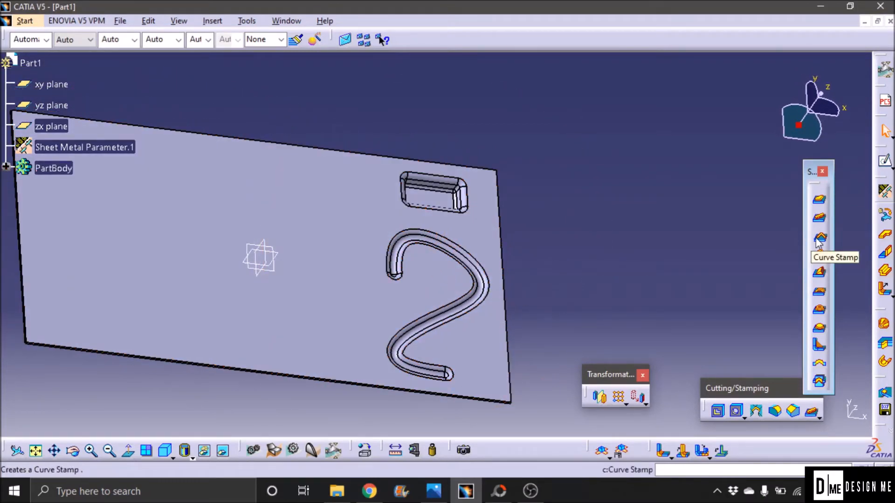
# Sketch a circle of about 20 mm radius on the wall's face beside the rectangular stamp, and exit the sketch
pyautogui.moveTo(690, 283); pyautogui.dragTo(559, 261, button='middle')
pyautogui.moveTo(389, 323); pyautogui.dragTo(385, 295, button='middle')
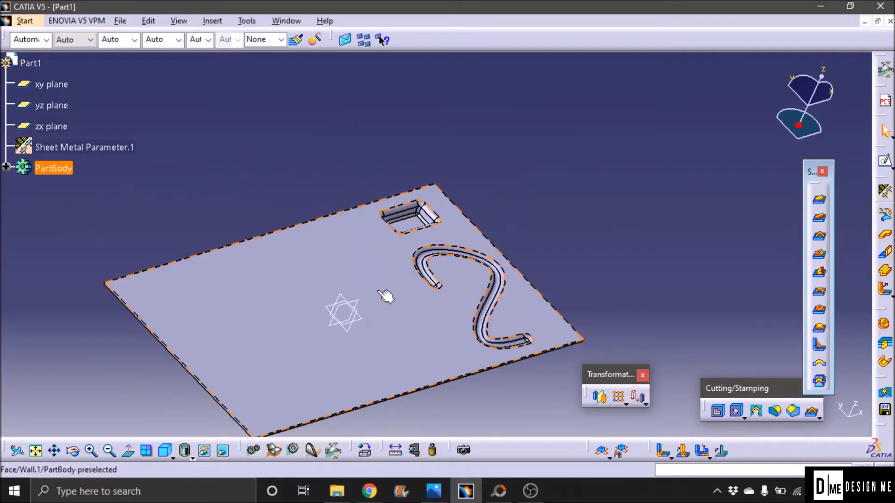
pyautogui.keyDown('ctrl'); pyautogui.scroll(1, 376, 289); pyautogui.keyUp('ctrl')
pyautogui.keyDown('ctrl'); pyautogui.moveTo(490, 207); pyautogui.dragTo(559, 198, button='middle'); pyautogui.keyUp('ctrl')
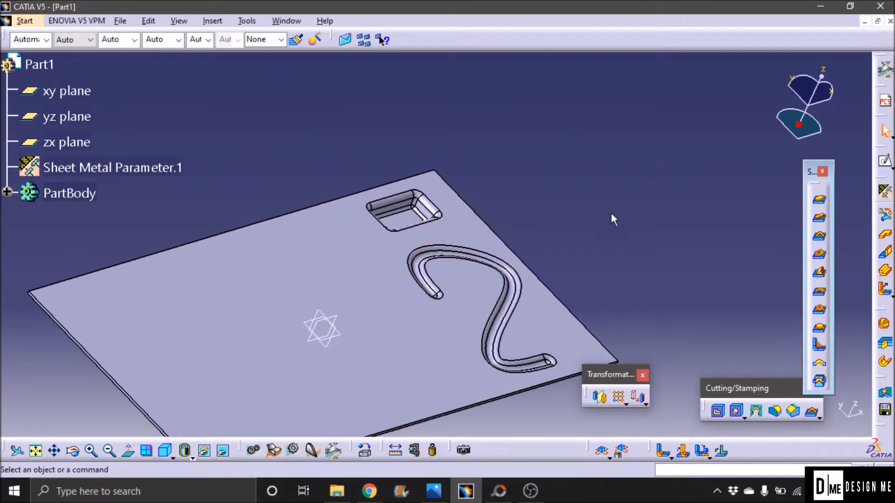
pyautogui.click(365, 275)
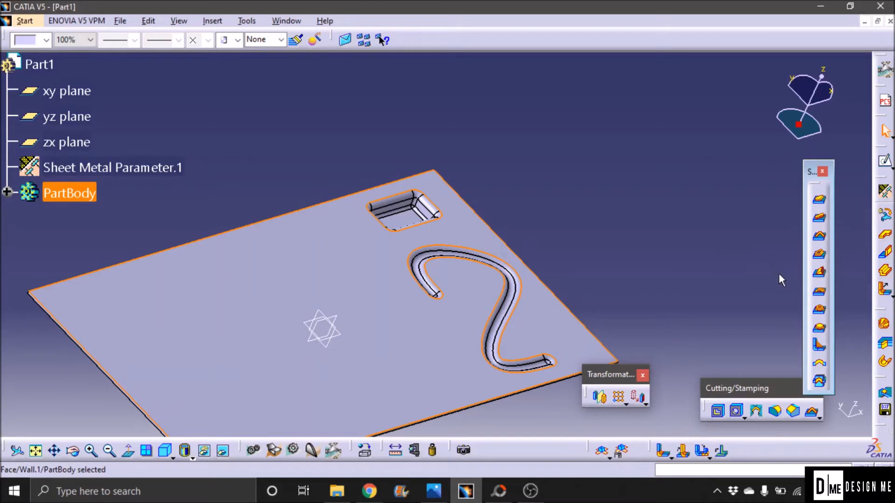
pyautogui.click(885, 161)
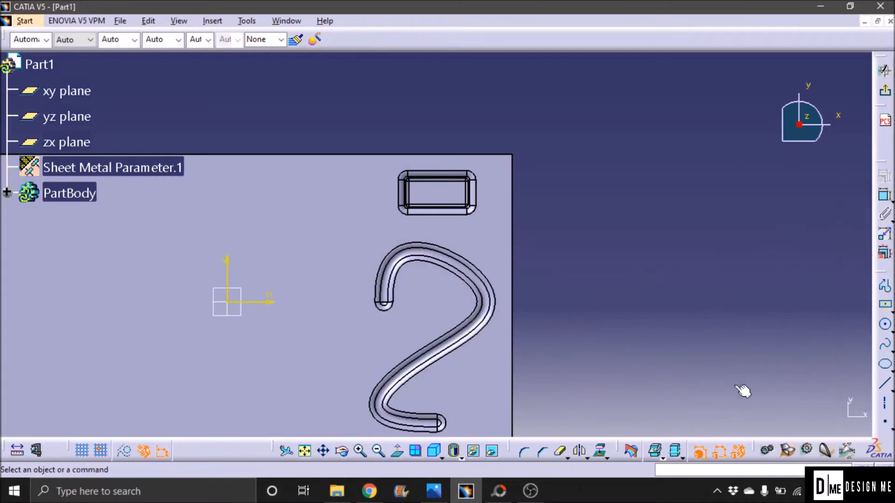
pyautogui.click(884, 324)
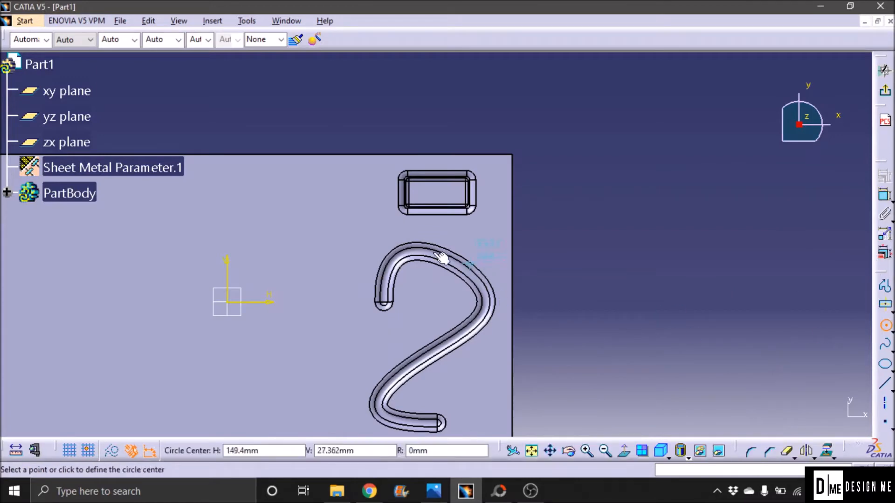
pyautogui.click(335, 215)
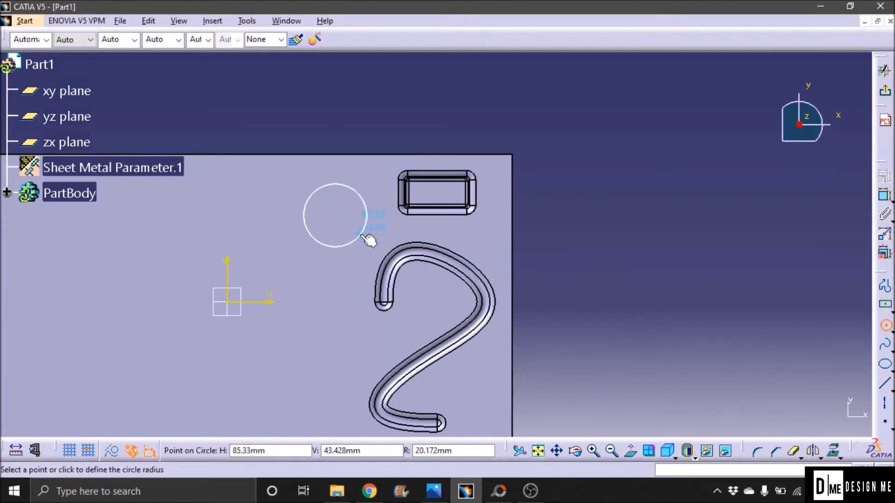
pyautogui.click(363, 231)
pyautogui.press('Delete')
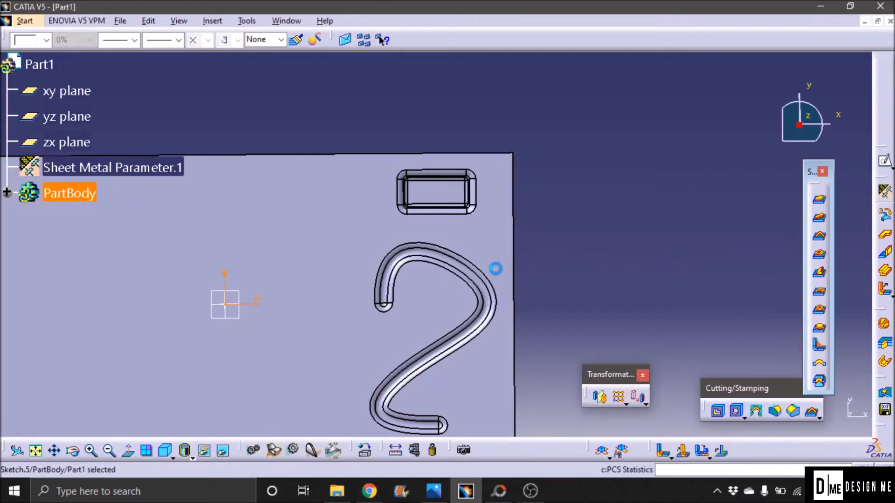
# Set up an obround Curve Stamp on the circle with 75° angle, 4 mm height, 6 mm length, 2 mm R1 and 1 mm R2, and preview it
pyautogui.click(819, 237)
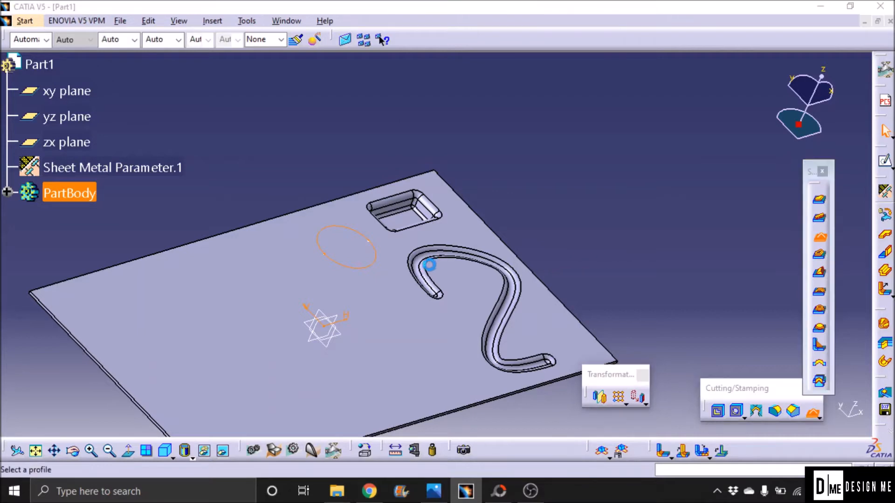
pyautogui.keyDown('ctrl'); pyautogui.moveTo(427, 265); pyautogui.dragTo(481, 206, button='middle'); pyautogui.keyUp('ctrl')
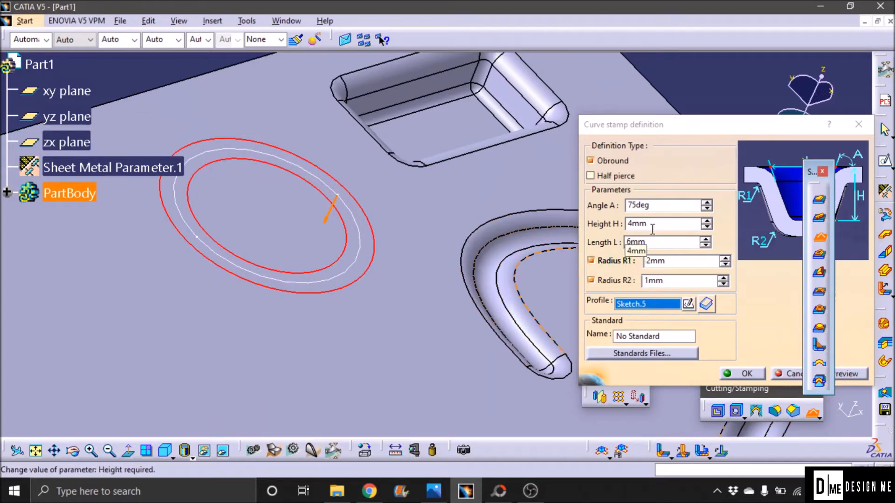
pyautogui.click(855, 376)
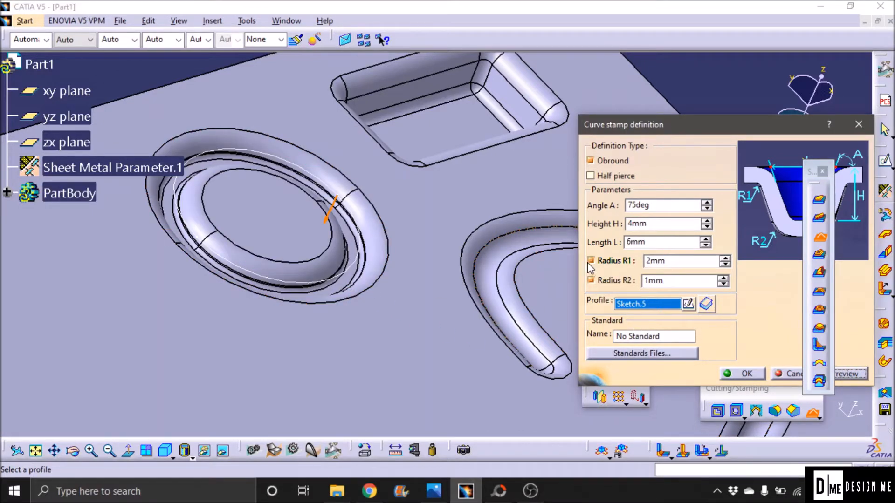
# Disable radii R1 and R2 of the curve stamp and preview it with sharp edges
pyautogui.click(591, 281)
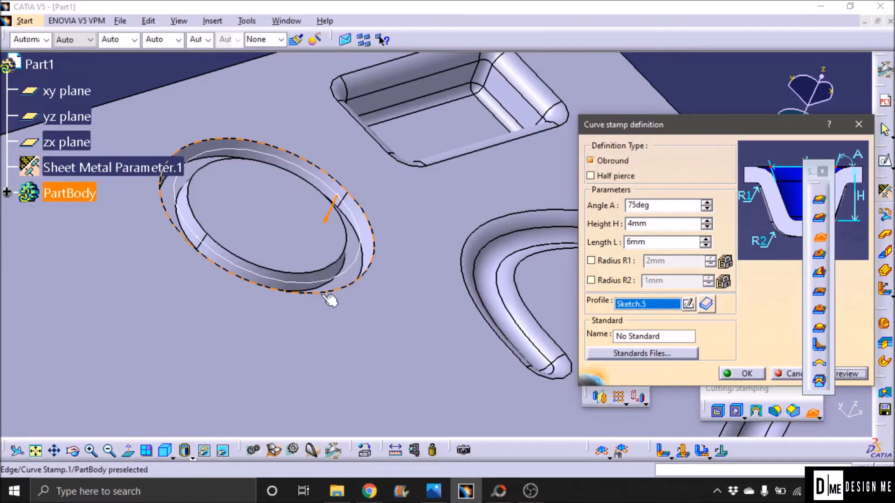
pyautogui.moveTo(399, 266); pyautogui.dragTo(331, 234, button='middle')
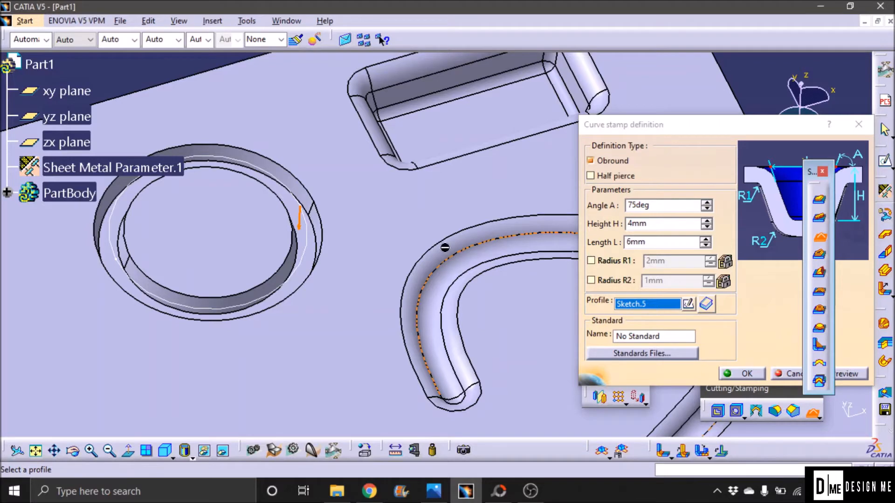
pyautogui.moveTo(349, 278); pyautogui.dragTo(352, 251, button='middle')
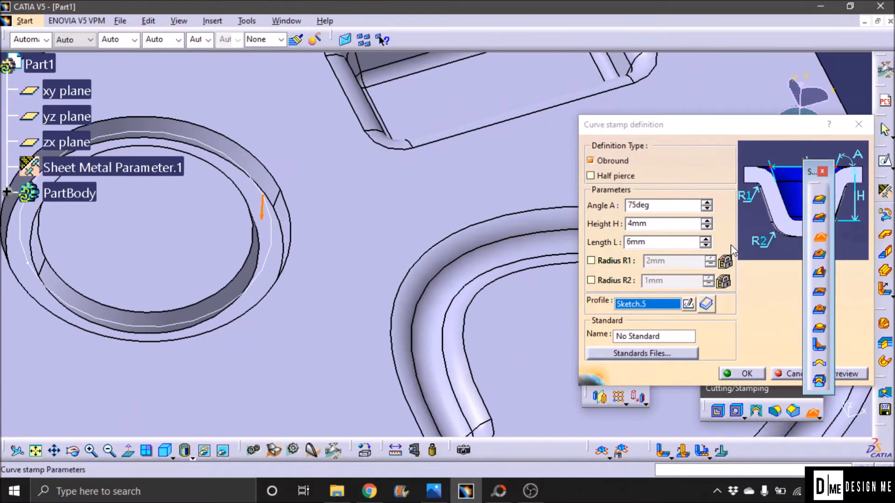
# Set the curve stamp's angle A to 90°, preview it, check both sides of the wall, and create the stamp
pyautogui.click(649, 219)
pyautogui.moveTo(651, 208); pyautogui.dragTo(624, 217)
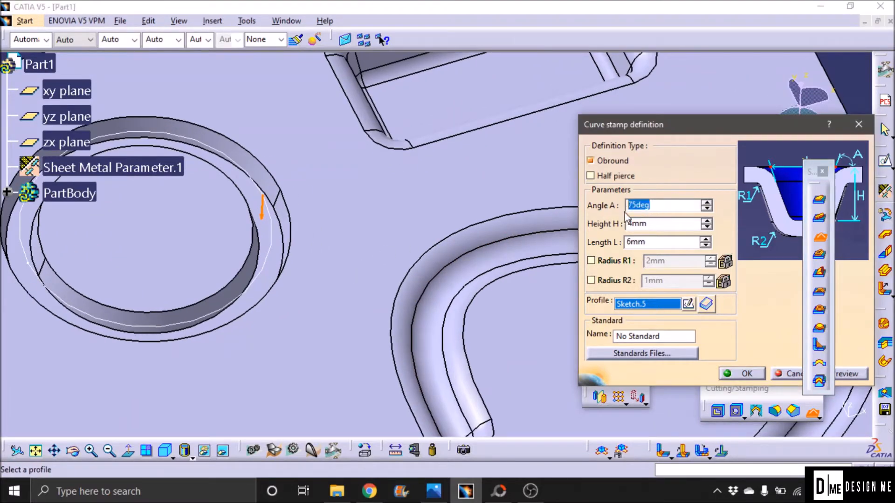
pyautogui.write('90')
pyautogui.click(862, 373)
pyautogui.moveTo(351, 376); pyautogui.dragTo(443, 361, button='middle')
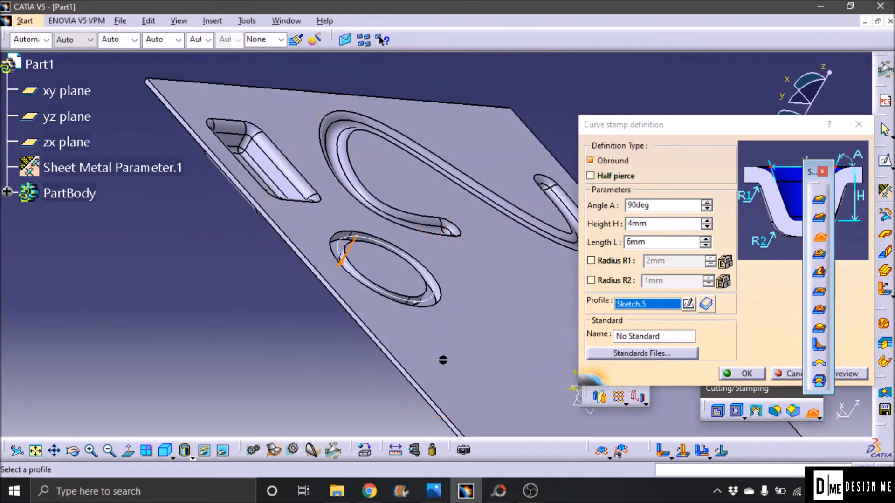
pyautogui.moveTo(547, 365); pyautogui.dragTo(468, 307, button='middle')
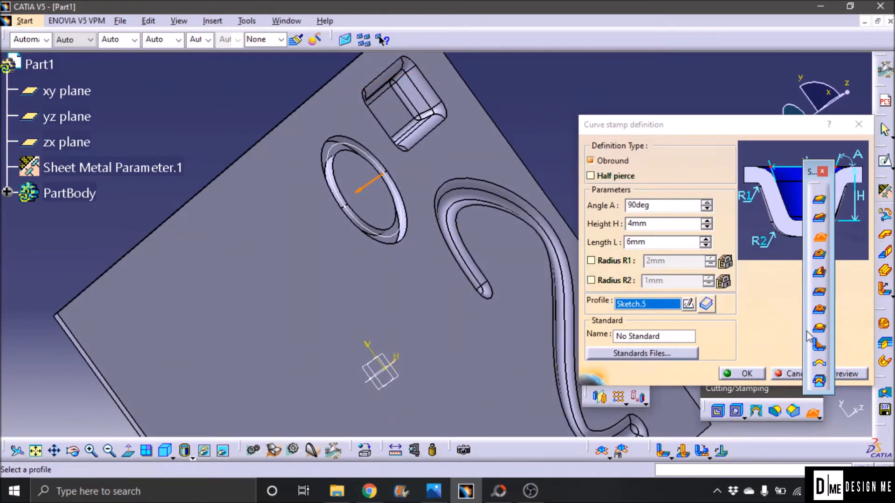
pyautogui.click(757, 375)
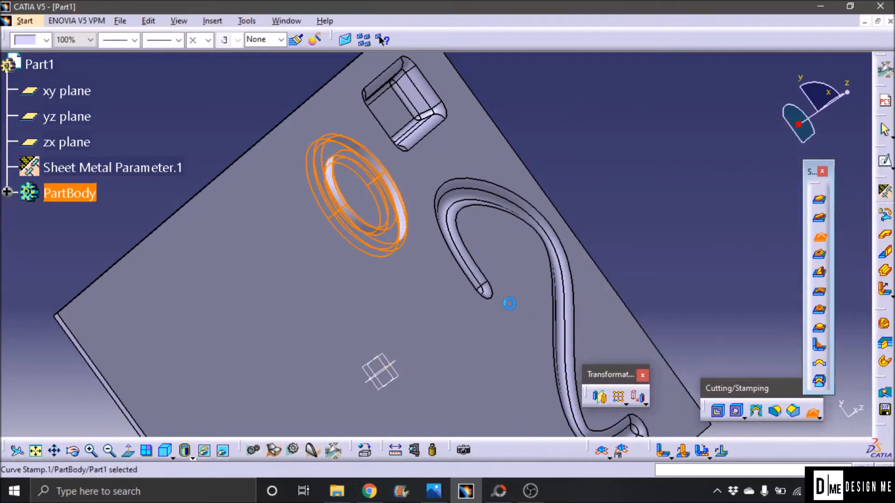
# Sketch a larger circle on the wall's face between the origin and the wall's lower edge, and exit the sketch
pyautogui.moveTo(515, 332); pyautogui.dragTo(489, 299, button='middle')
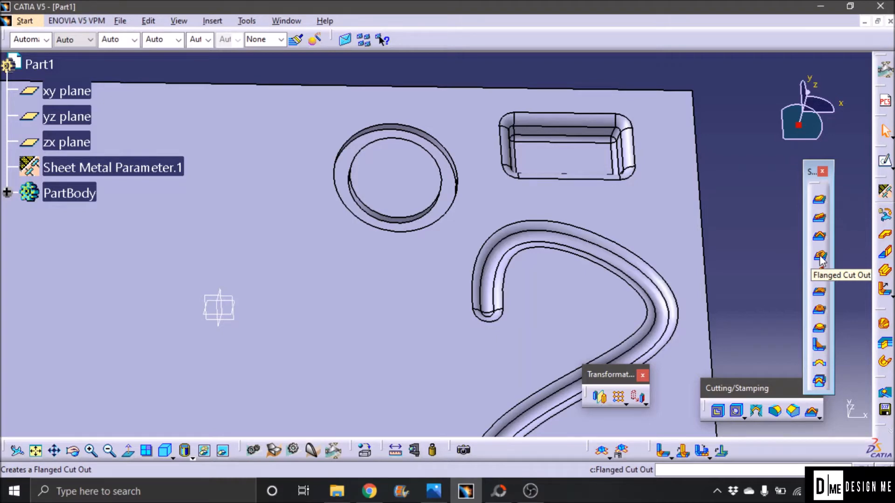
pyautogui.moveTo(456, 246); pyautogui.dragTo(451, 256, button='middle')
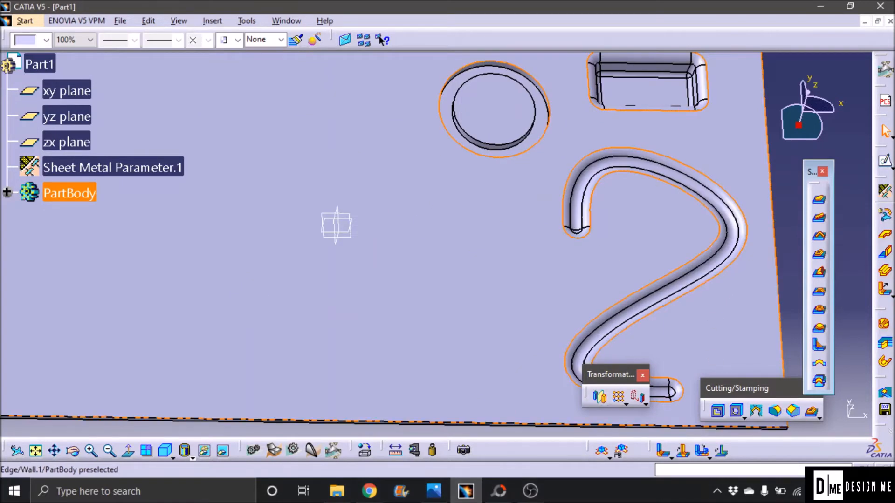
pyautogui.click(748, 429)
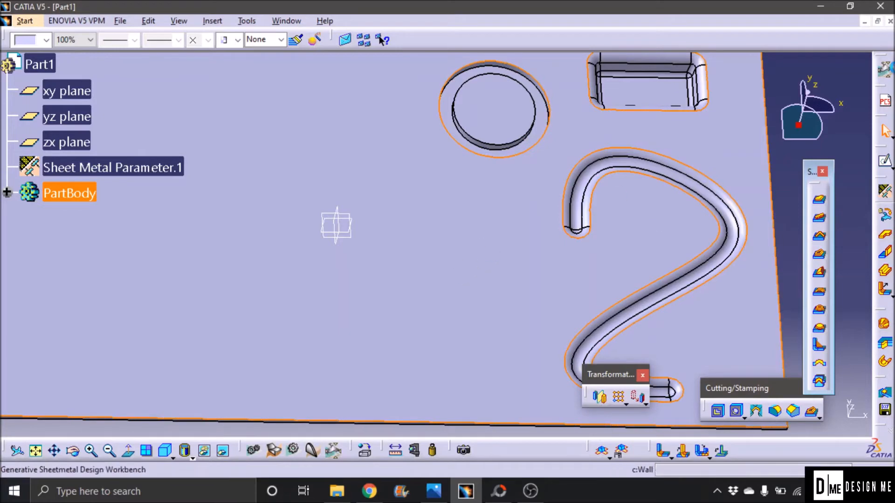
pyautogui.click(879, 162)
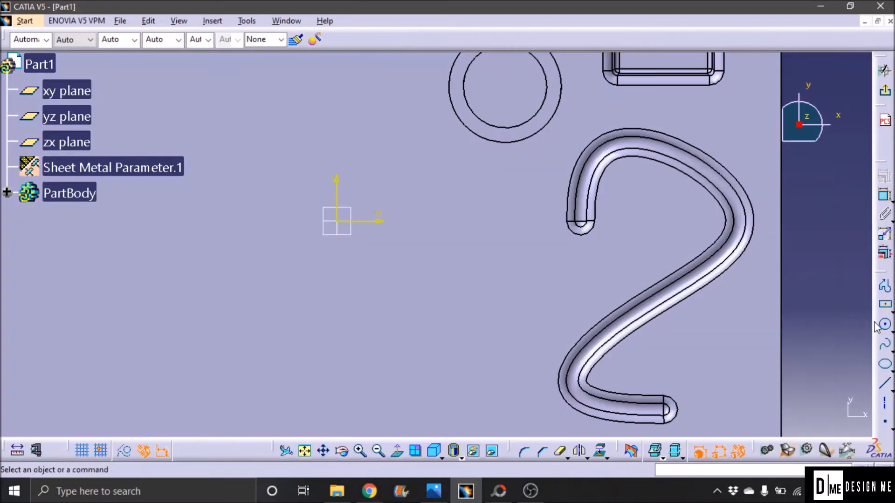
pyautogui.click(884, 325)
pyautogui.click(412, 330)
pyautogui.click(481, 295)
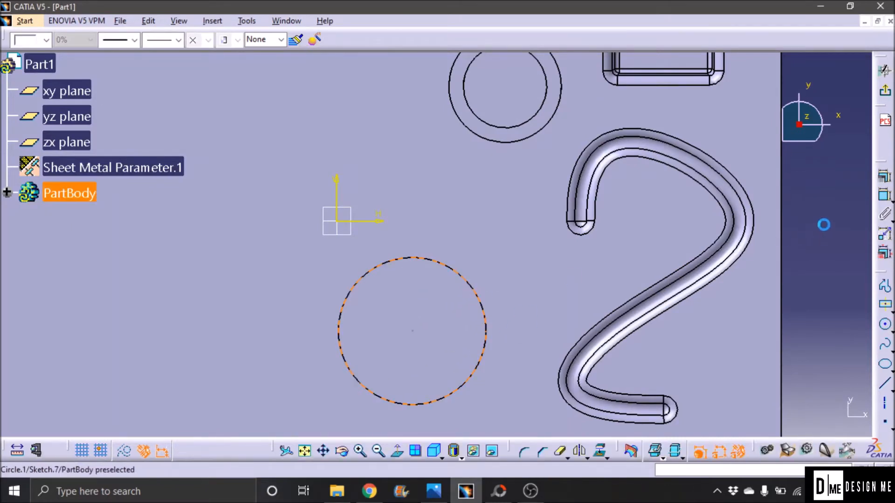
pyautogui.click(885, 90)
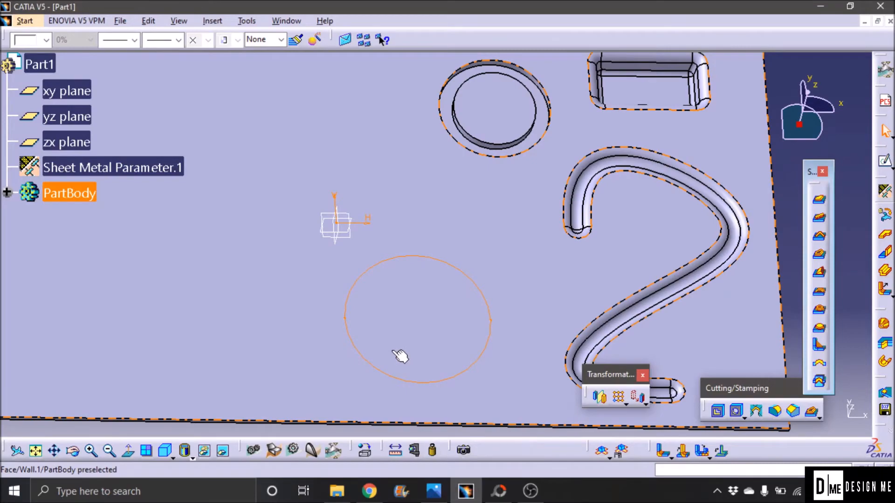
# Set up a Flanged Cut Out on the larger circle with 4 mm height, 90° angle and 2 mm radius R enabled, and preview it
pyautogui.moveTo(347, 371)
pyautogui.mouseDown(button='middle')
pyautogui.moveTo(441, 308)
pyautogui.moveTo(481, 188)
pyautogui.mouseUp(button='middle')
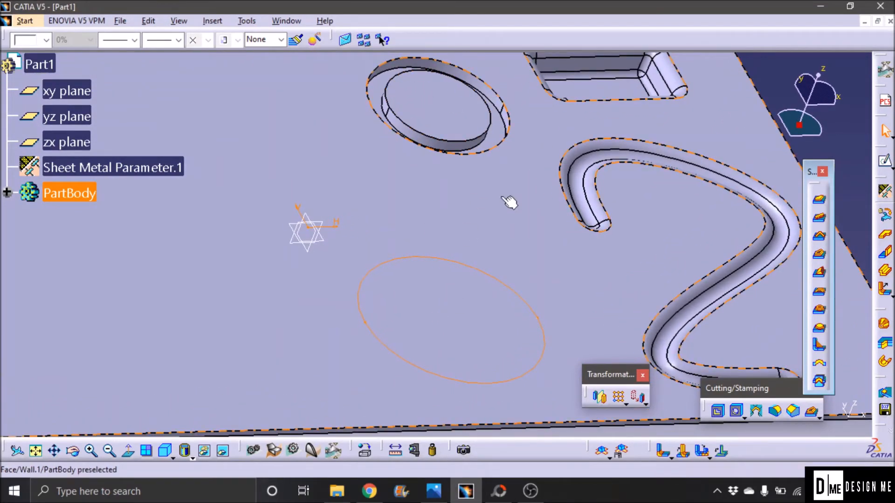
pyautogui.moveTo(451, 324); pyautogui.dragTo(428, 286, button='middle')
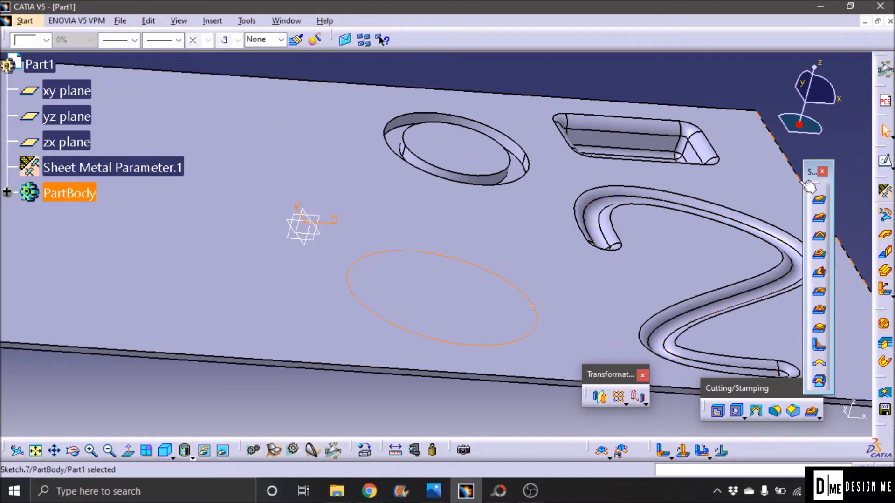
pyautogui.click(819, 256)
pyautogui.click(501, 345)
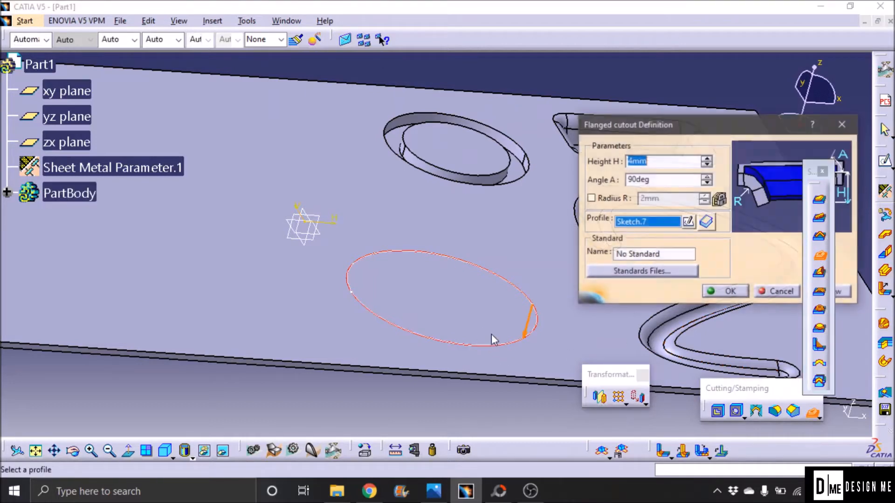
pyautogui.click(591, 198)
pyautogui.click(843, 292)
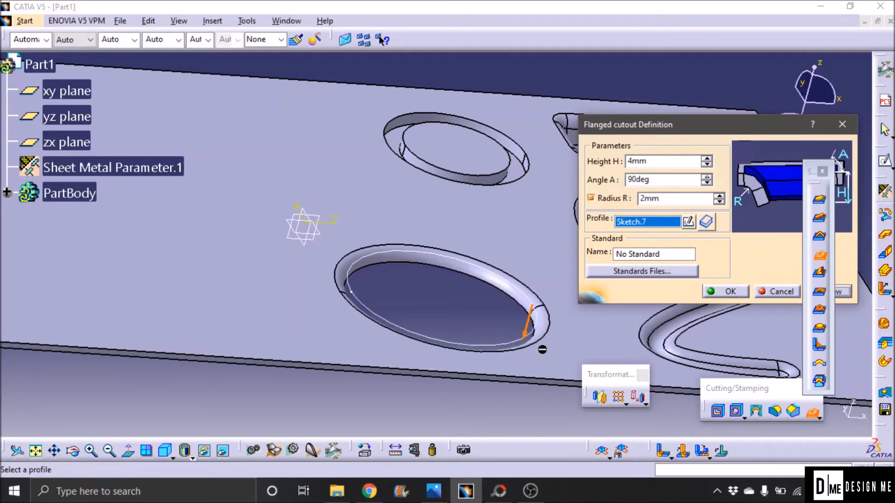
pyautogui.moveTo(551, 340); pyautogui.dragTo(487, 228, button='middle')
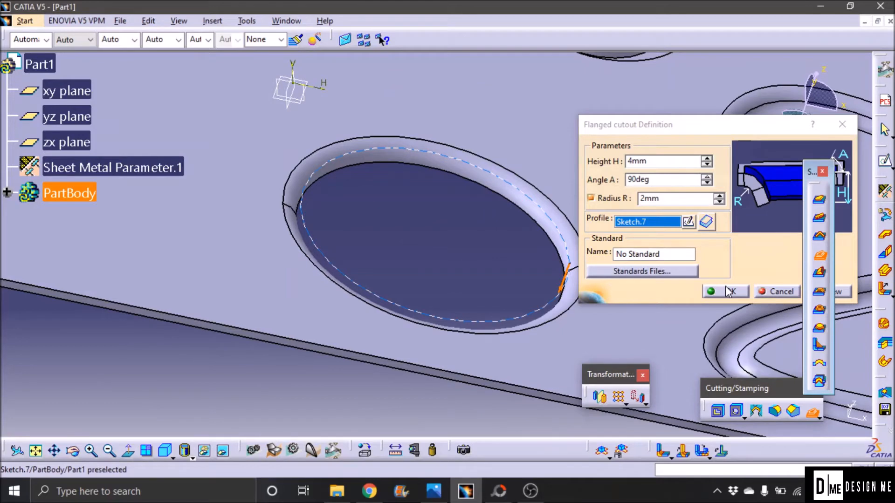
# Set the flanged cutout's angle A to 75°, preview it, and create the cutout
pyautogui.moveTo(659, 180); pyautogui.dragTo(617, 190)
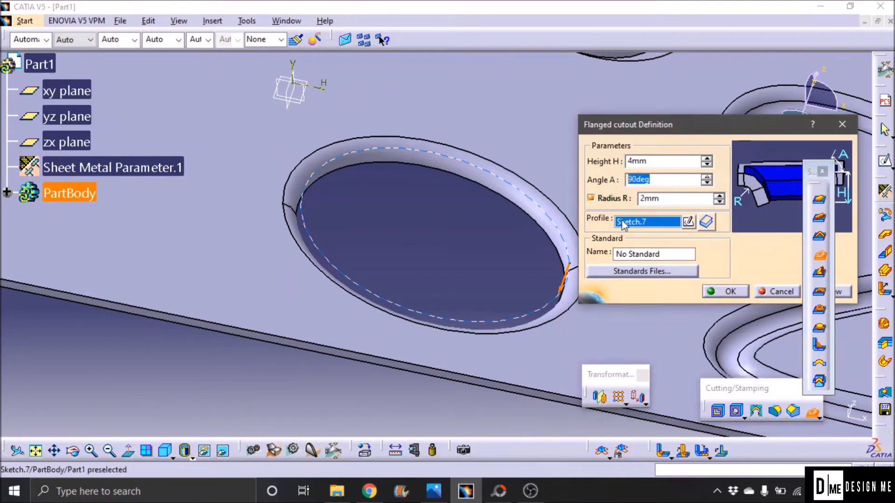
pyautogui.write('75')
pyautogui.click(843, 291)
pyautogui.moveTo(524, 261); pyautogui.dragTo(454, 229, button='middle')
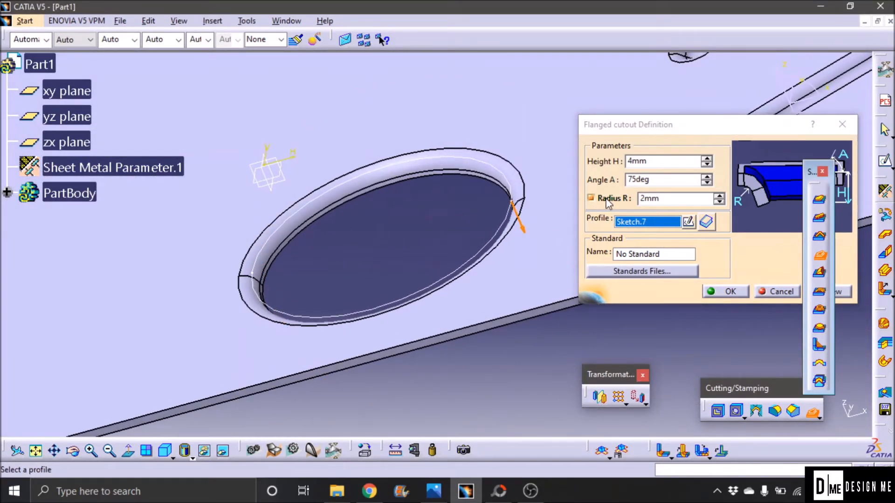
pyautogui.click(730, 292)
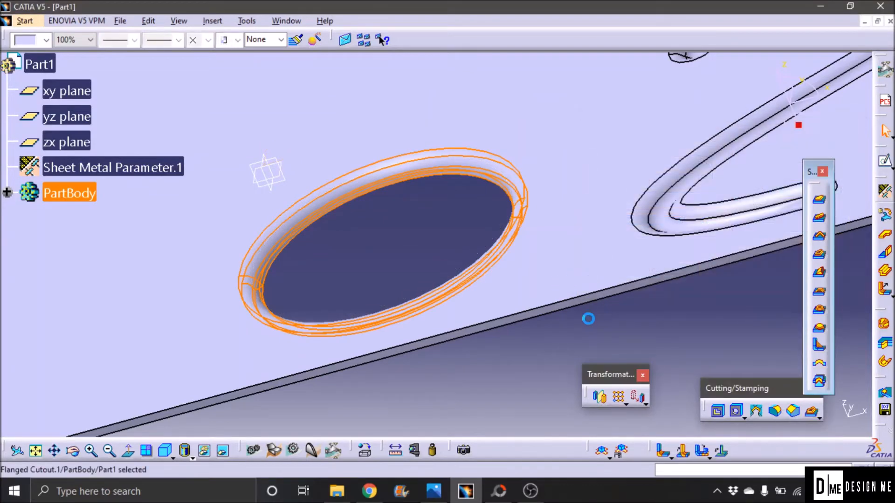
# Open a new sketch on the wall's face that carries the stamps
pyautogui.moveTo(560, 218); pyautogui.dragTo(550, 267, button='middle')
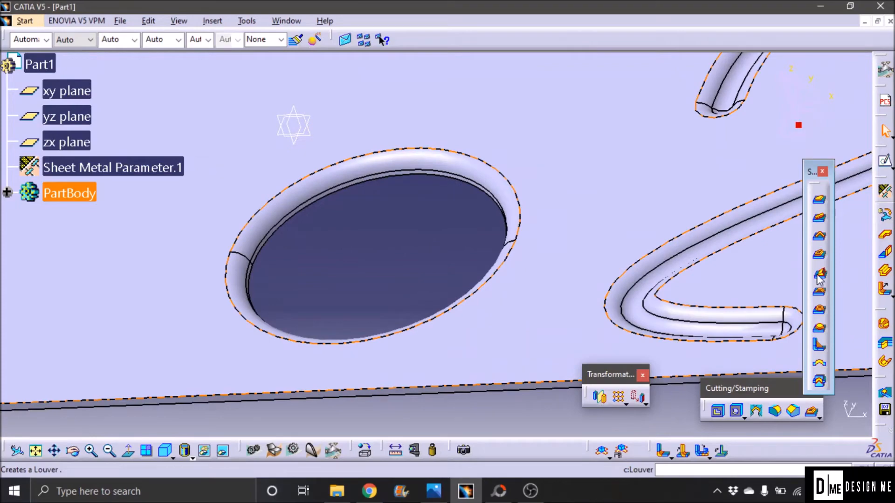
pyautogui.moveTo(599, 196); pyautogui.dragTo(561, 295, button='middle')
pyautogui.moveTo(513, 220); pyautogui.dragTo(539, 256, button='middle')
pyautogui.moveTo(402, 104); pyautogui.dragTo(524, 214, button='middle')
pyautogui.click(393, 195)
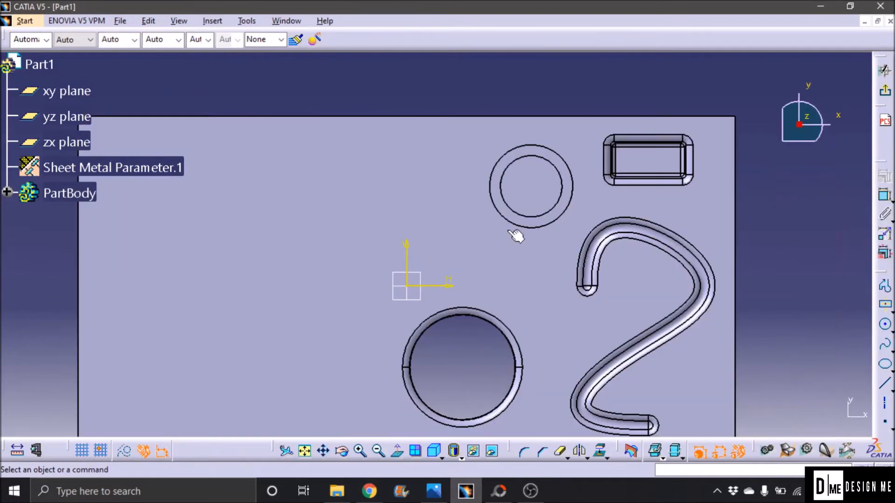
pyautogui.moveTo(516, 235); pyautogui.dragTo(519, 155, button='middle')
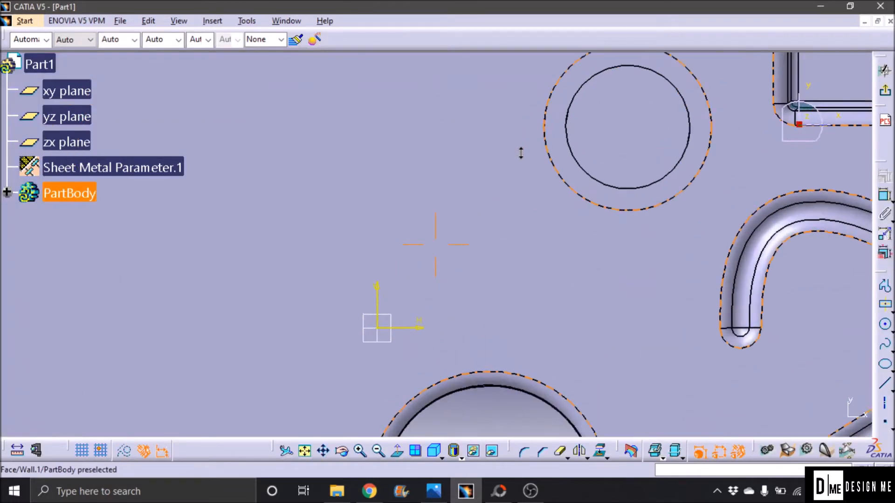
pyautogui.click(884, 384)
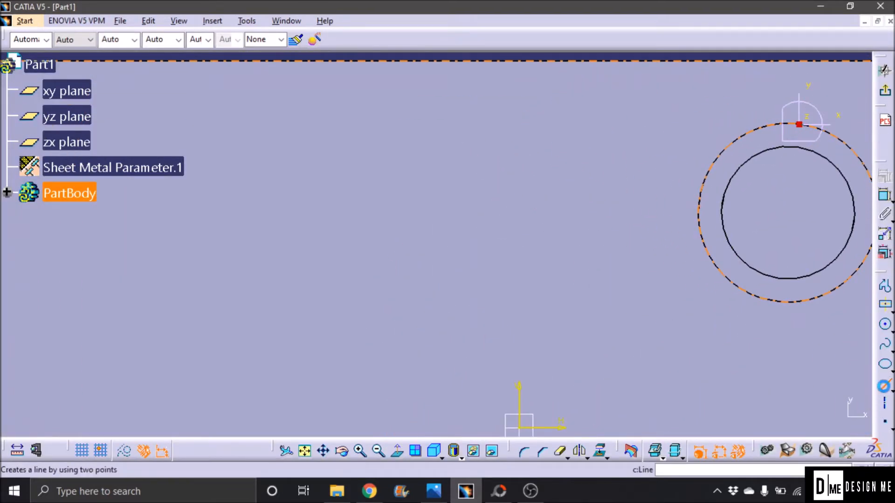
pyautogui.click(384, 185)
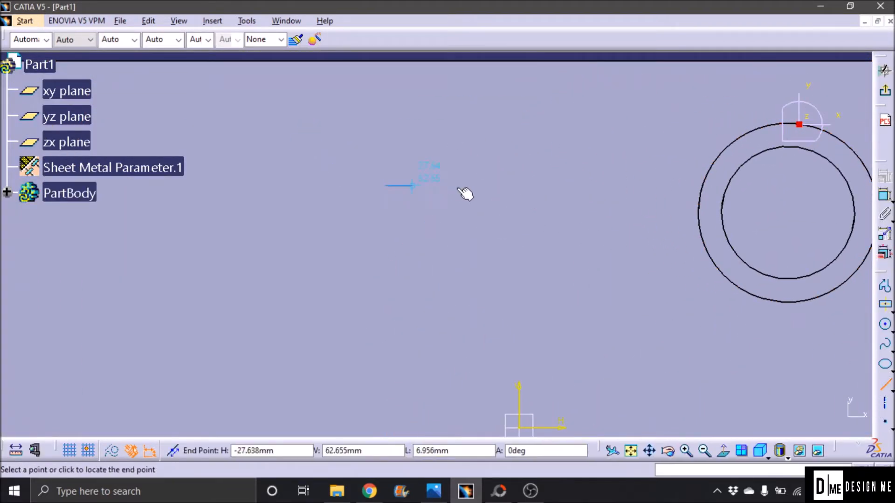
pyautogui.click(534, 185)
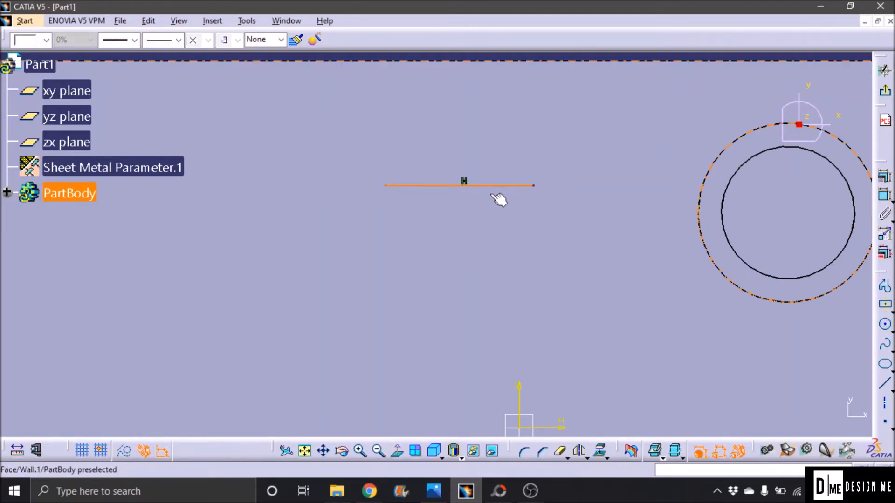
pyautogui.press('Delete')
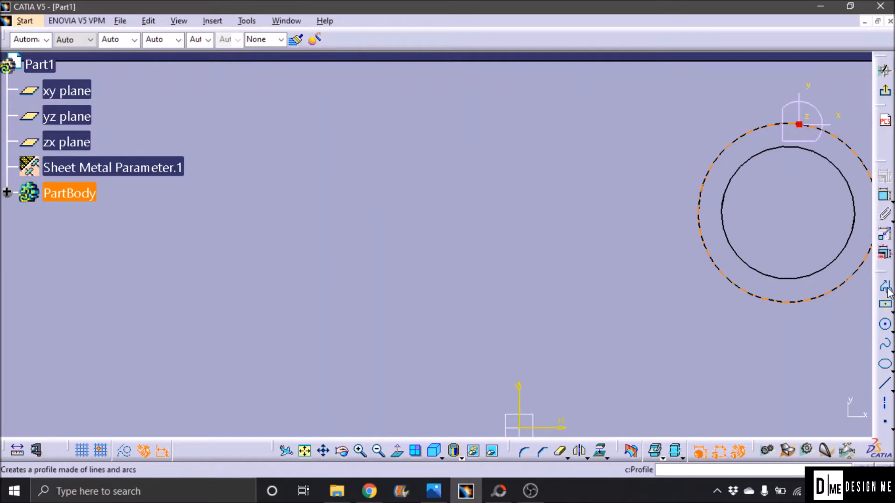
# Sketch a long, narrow centred rectangle between the origin and the wall's upper edge, beside the circular stamp
pyautogui.click(885, 306)
pyautogui.click(447, 181)
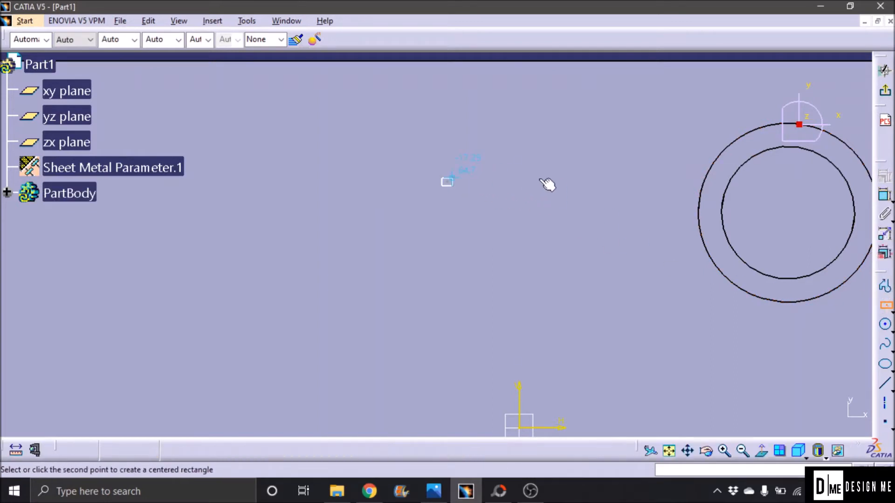
pyautogui.click(590, 153)
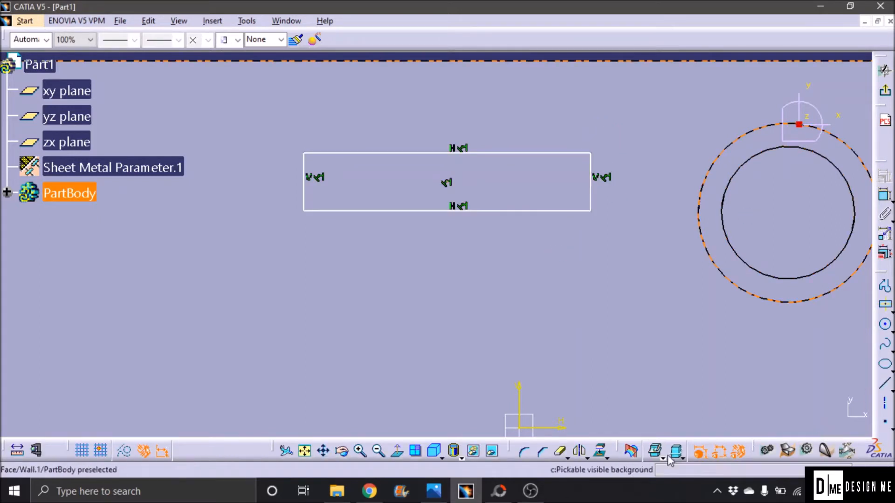
# Round the rectangle's upper corners with radii of about 11 mm and 13 mm, and exit the sketch
pyautogui.click(524, 450)
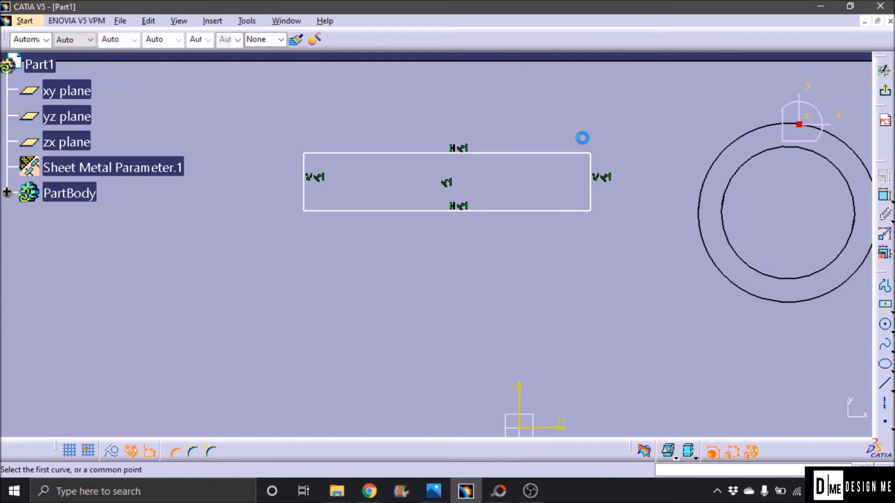
pyautogui.click(588, 153)
pyautogui.click(590, 175)
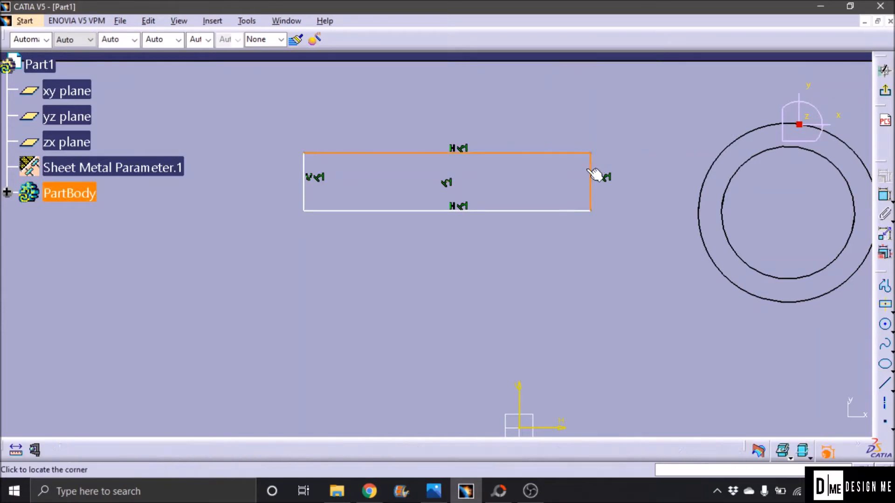
pyautogui.click(581, 164)
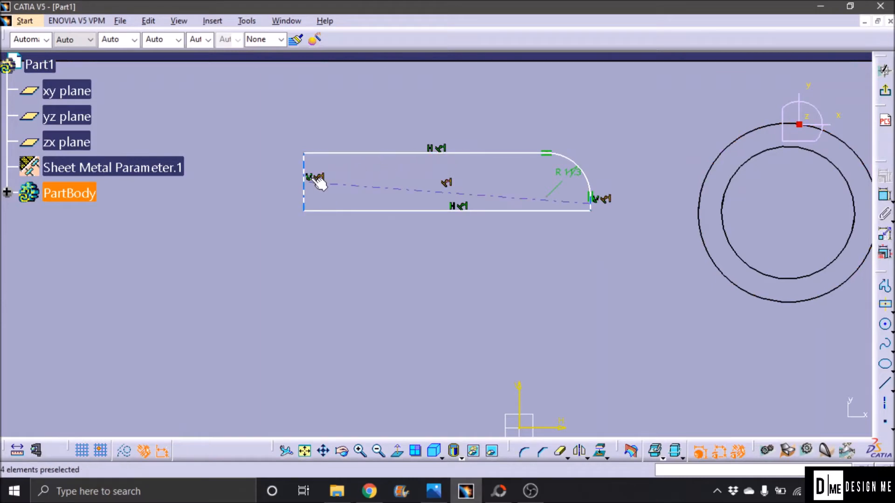
pyautogui.click(523, 451)
pyautogui.click(305, 172)
pyautogui.click(343, 153)
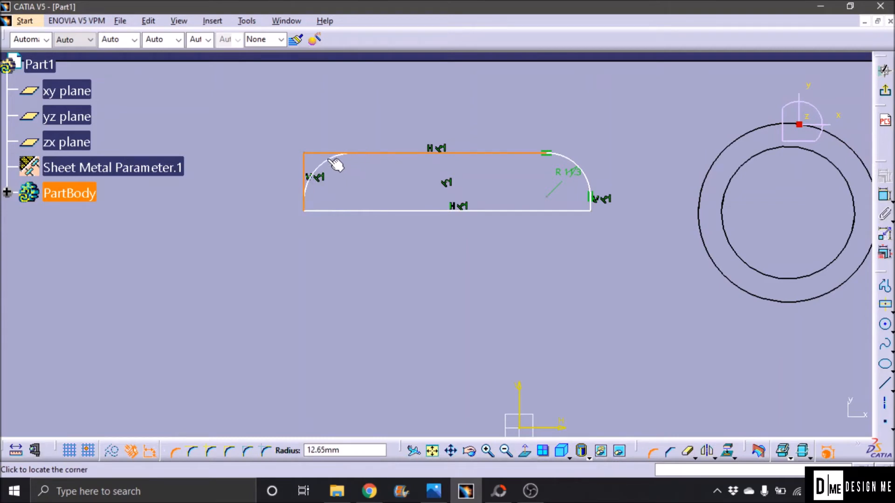
pyautogui.click(336, 164)
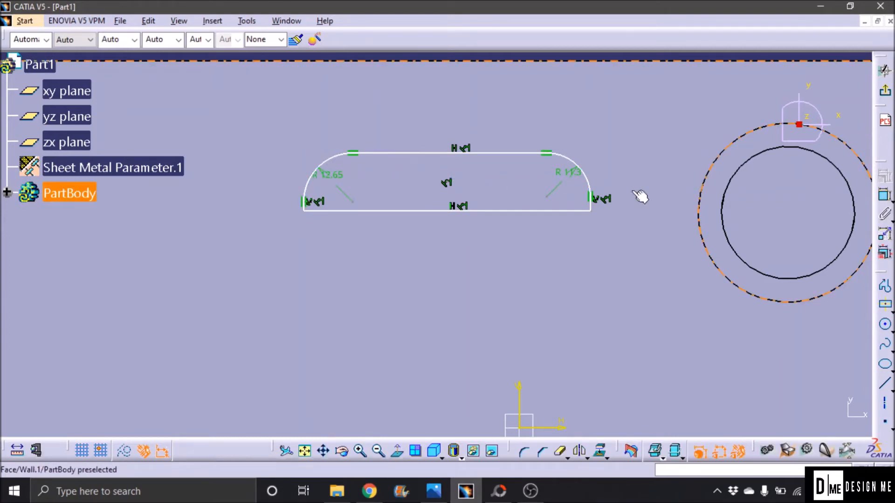
pyautogui.click(877, 94)
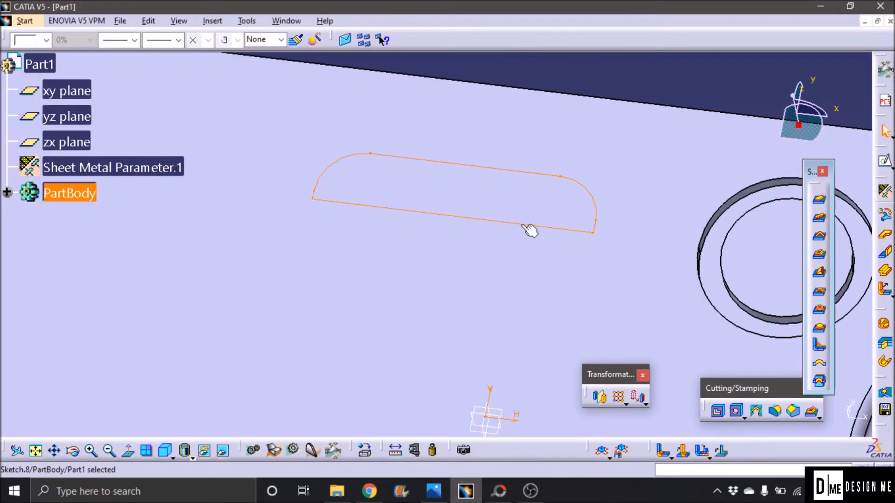
# Set up a Louver on the rounded profile with 4 mm height and the long lower edge as opening line, and preview it
pyautogui.click(820, 274)
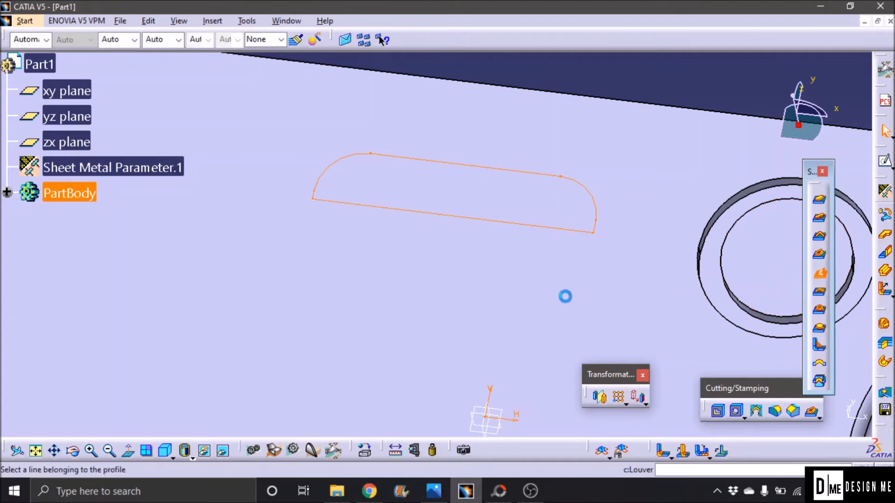
pyautogui.moveTo(480, 260); pyautogui.dragTo(528, 260, button='middle')
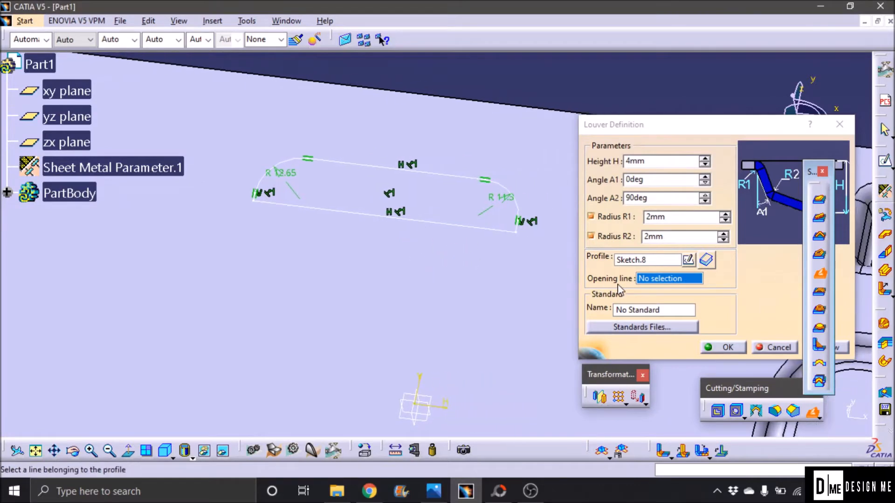
pyautogui.keyDown('ctrl'); pyautogui.moveTo(453, 246); pyautogui.dragTo(463, 223, button='middle'); pyautogui.keyUp('ctrl')
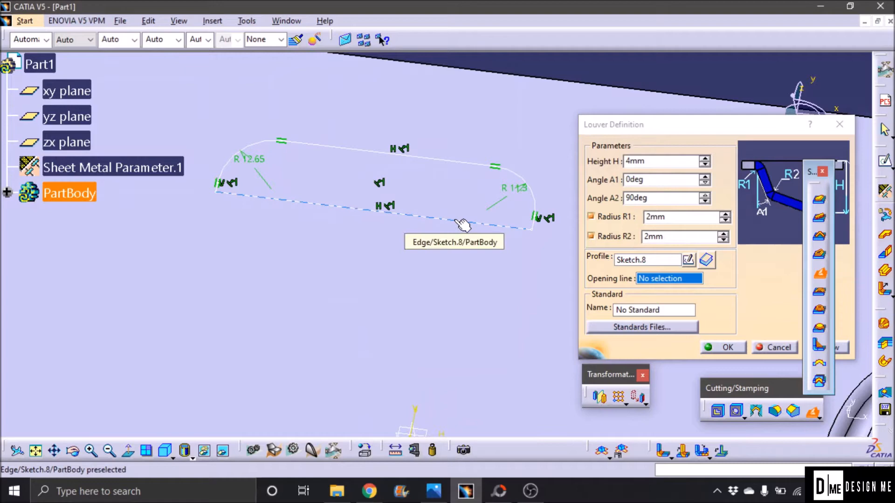
pyautogui.click(462, 225)
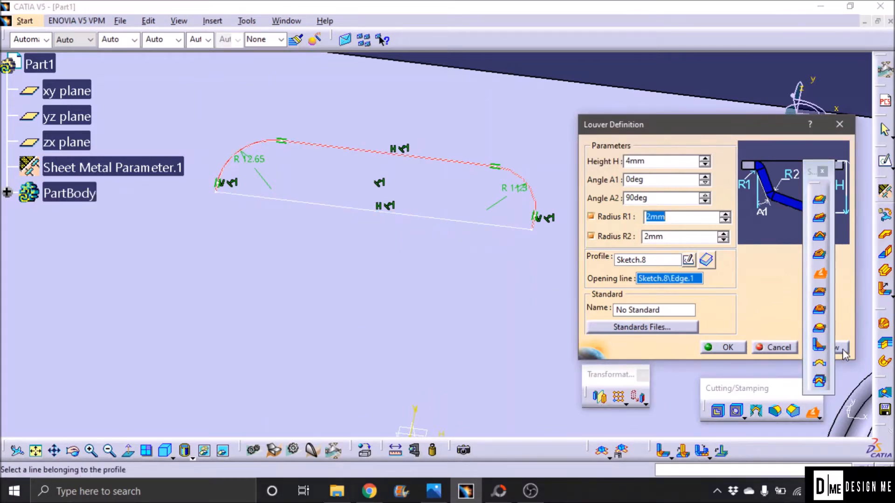
pyautogui.moveTo(455, 277)
pyautogui.mouseDown(button='middle')
pyautogui.moveTo(429, 224)
pyautogui.moveTo(475, 291)
pyautogui.moveTo(462, 281)
pyautogui.mouseUp(button='middle')
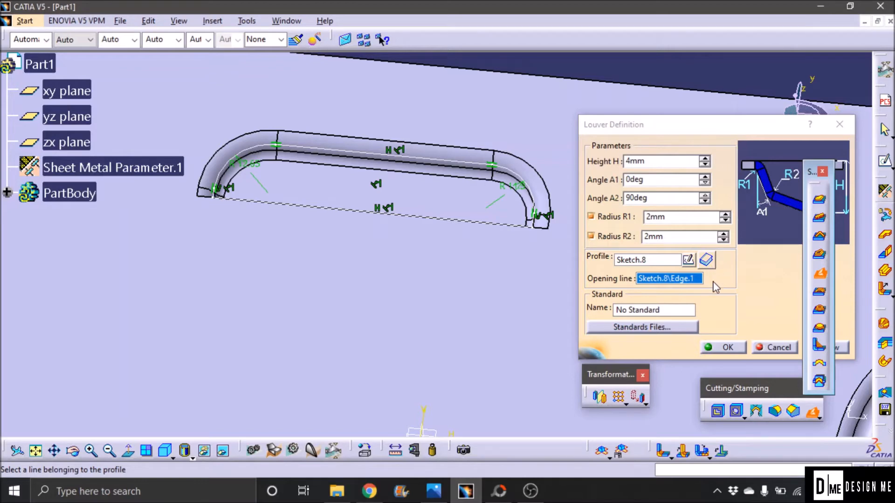
pyautogui.moveTo(305, 255); pyautogui.dragTo(256, 273, button='middle')
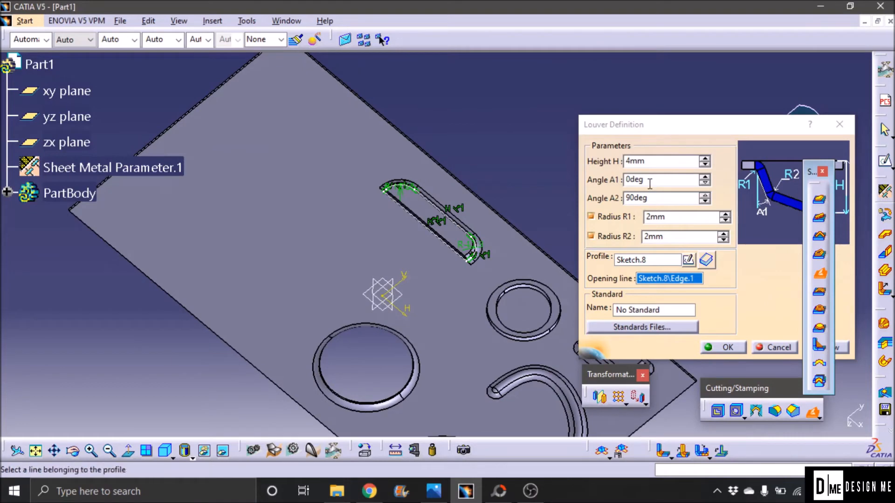
# Set the louver's height H to 10 mm, preview it, create the louver, and inspect it from both sides of the wall
pyautogui.doubleClick(653, 162)
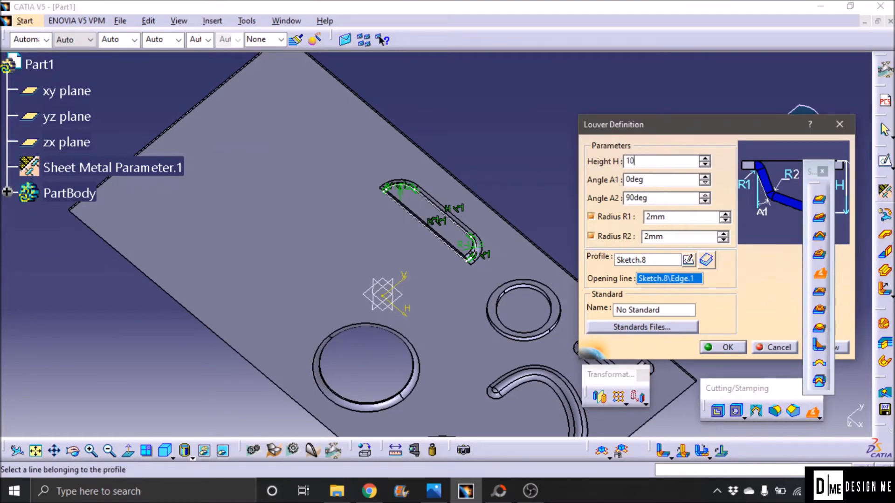
pyautogui.click(840, 348)
pyautogui.rightClick(396, 267)
pyautogui.rightClick(366, 222)
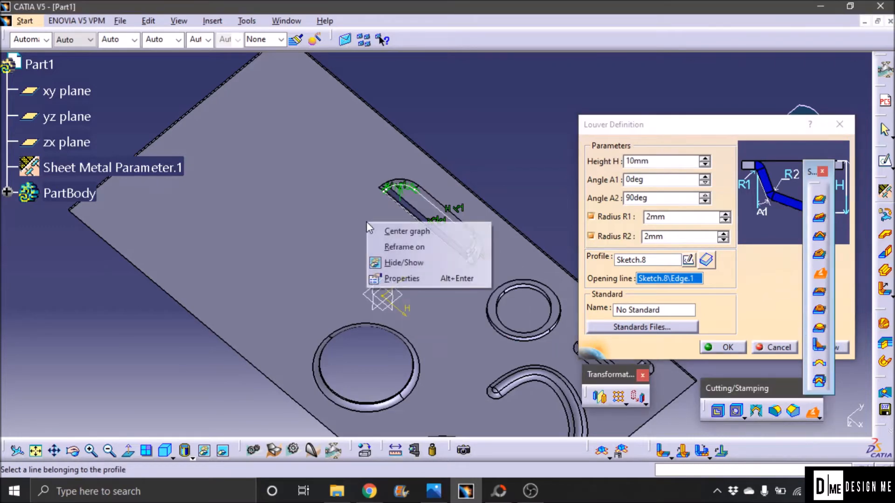
pyautogui.moveTo(270, 212); pyautogui.dragTo(378, 293, button='middle')
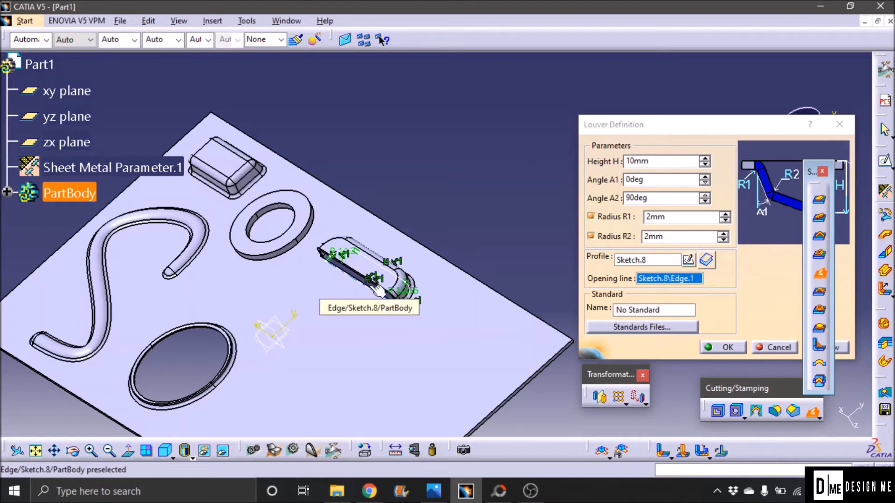
pyautogui.click(726, 347)
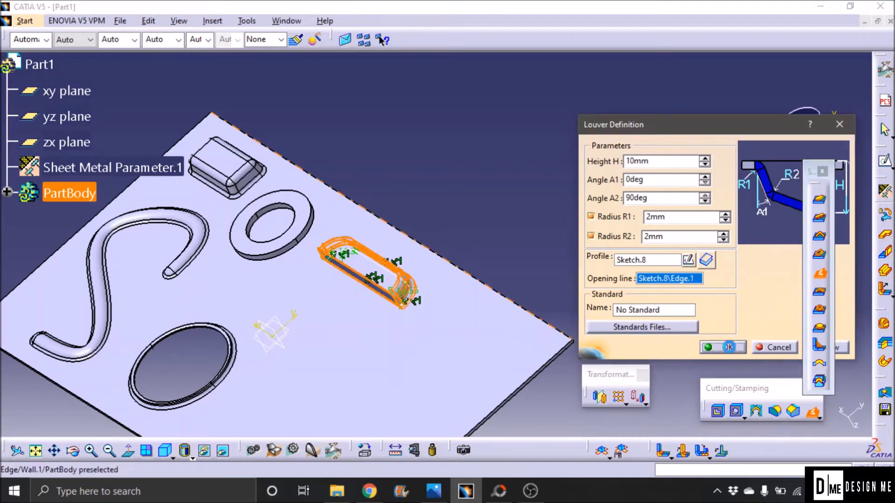
pyautogui.moveTo(549, 323); pyautogui.dragTo(802, 285, button='middle')
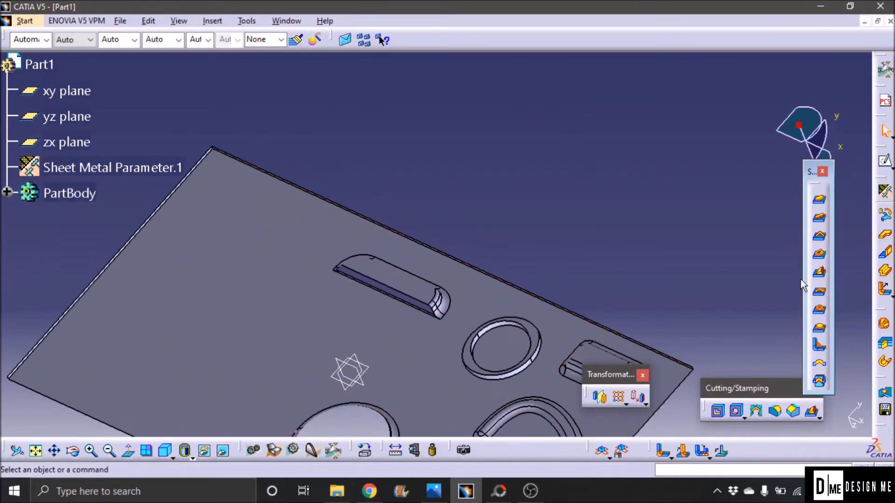
# Set up a Bridge on the wall's empty area beside the louver with 4 mm height, length and width and 80° angle, and preview it
pyautogui.click(820, 293)
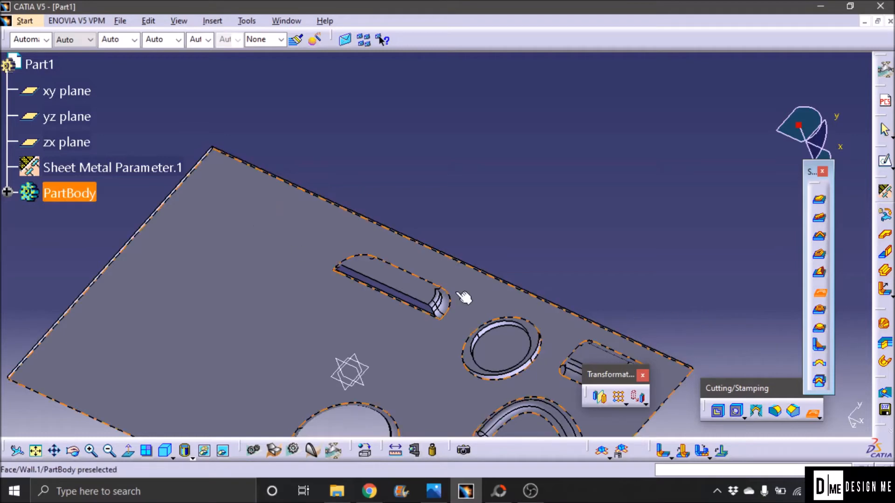
pyautogui.moveTo(595, 268); pyautogui.dragTo(471, 172, button='middle')
pyautogui.moveTo(444, 329); pyautogui.dragTo(391, 179, button='middle')
pyautogui.click(311, 201)
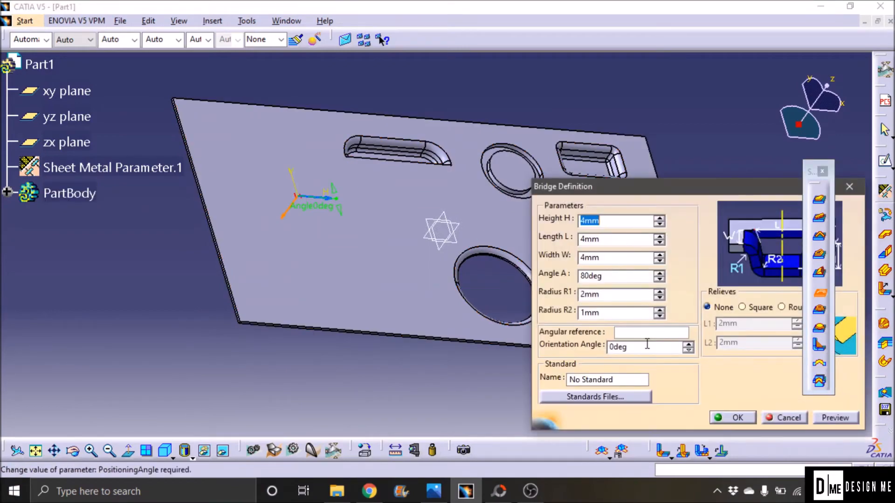
pyautogui.moveTo(400, 235); pyautogui.dragTo(377, 117, button='middle')
pyautogui.moveTo(344, 228); pyautogui.dragTo(397, 400, button='middle')
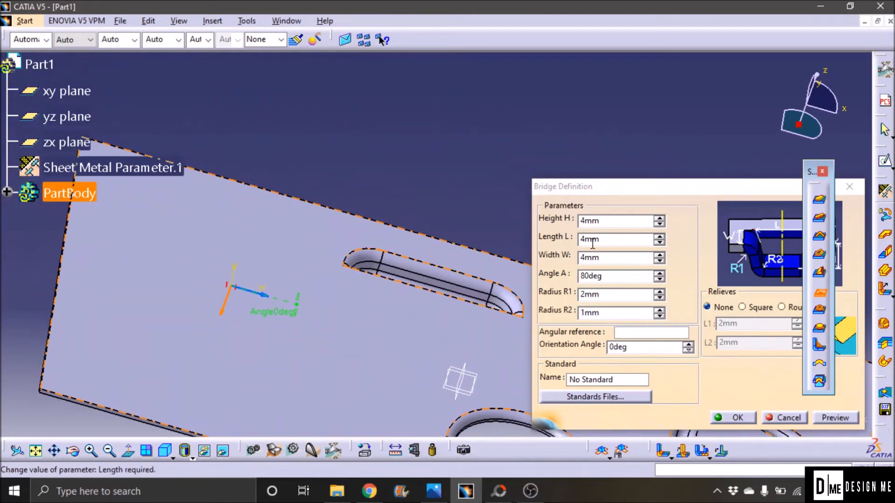
pyautogui.click(852, 416)
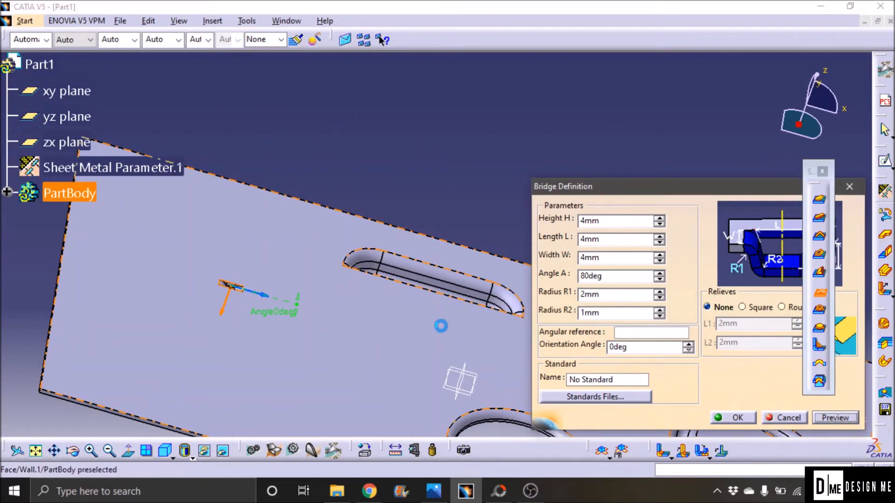
# Reverse the bridge's stamping direction to the opposite side of the wall and preview it again
pyautogui.moveTo(382, 326); pyautogui.dragTo(450, 254, button='middle')
pyautogui.moveTo(373, 273); pyautogui.dragTo(521, 211, button='middle')
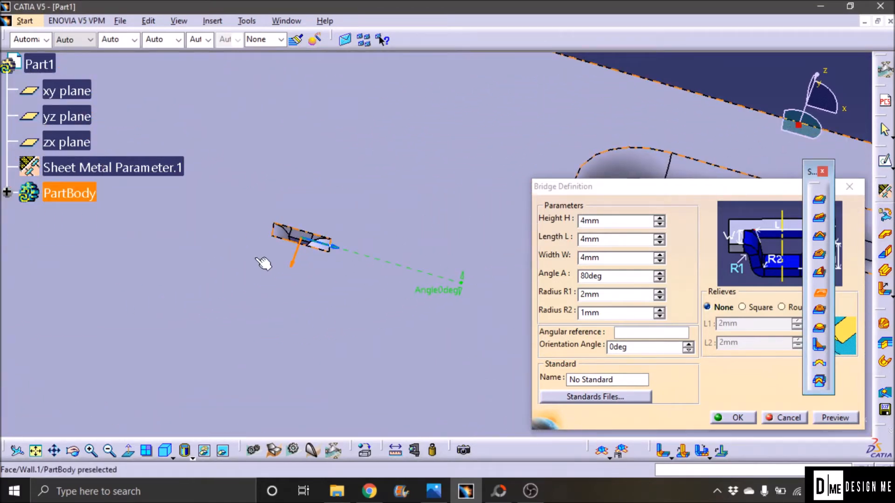
pyautogui.click(308, 240)
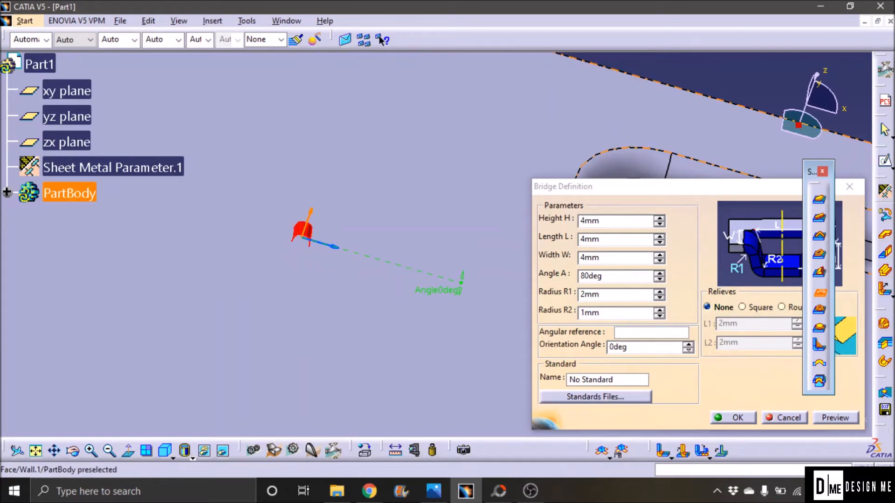
pyautogui.click(855, 418)
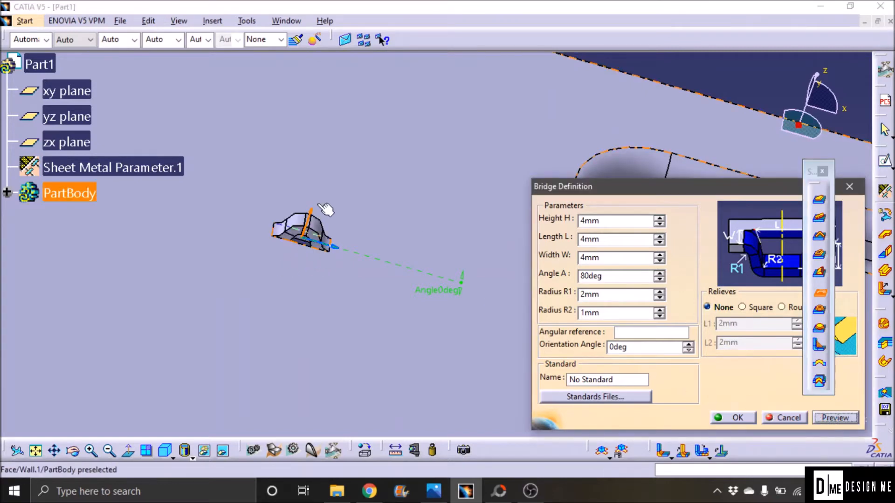
pyautogui.moveTo(315, 279); pyautogui.dragTo(336, 200, button='middle')
pyautogui.moveTo(206, 258); pyautogui.dragTo(366, 262, button='middle')
pyautogui.moveTo(397, 234); pyautogui.dragTo(397, 238, button='middle')
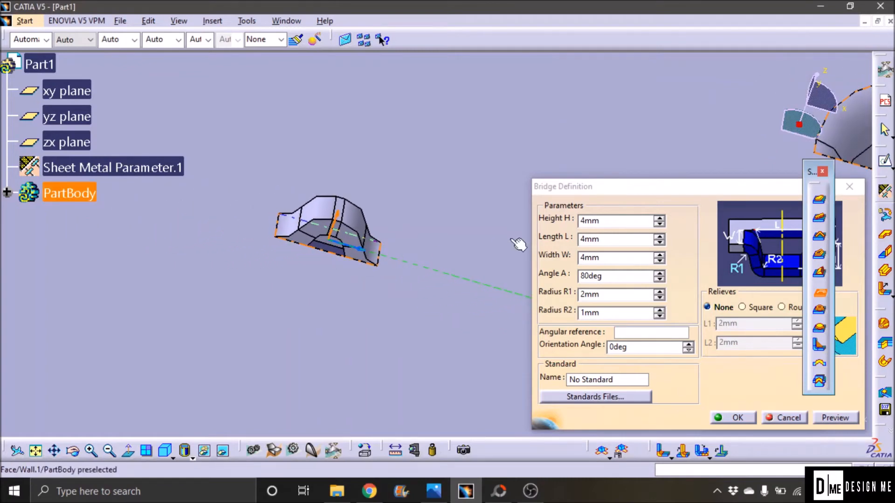
# Set the bridge's height H to 10 mm, increase its length L, preview the result and create the bridge
pyautogui.click(611, 221)
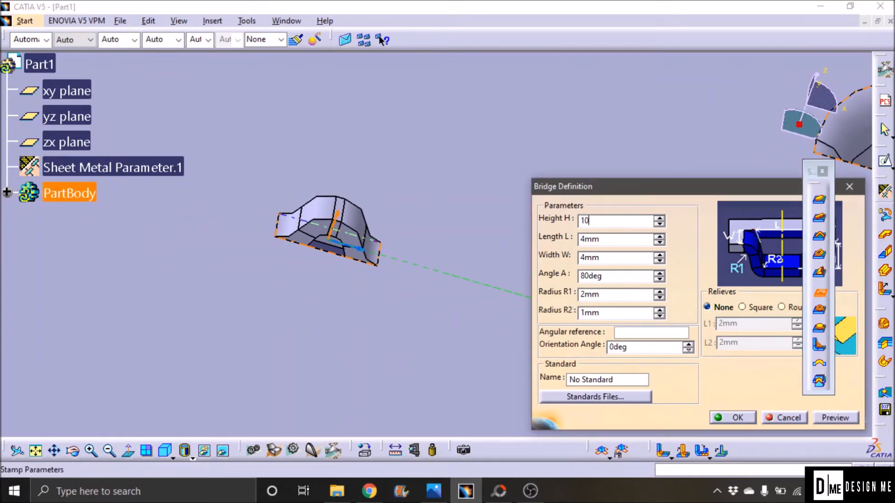
pyautogui.moveTo(604, 243); pyautogui.dragTo(586, 243)
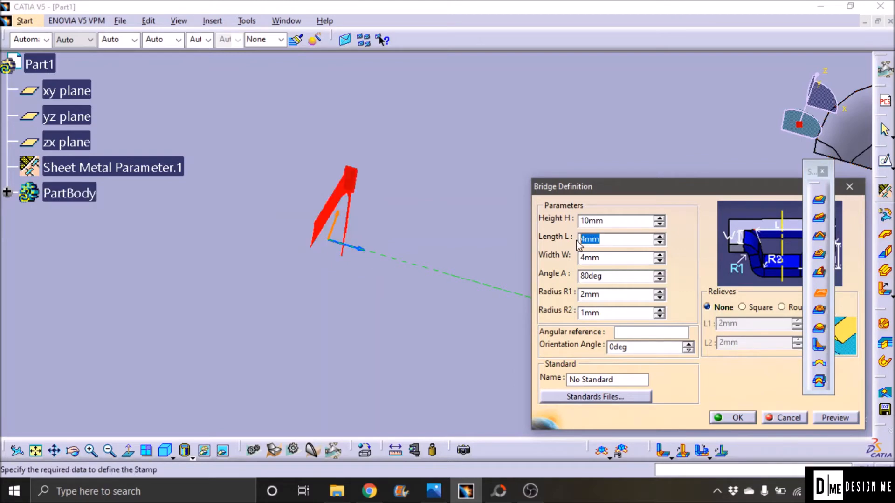
pyautogui.click(838, 418)
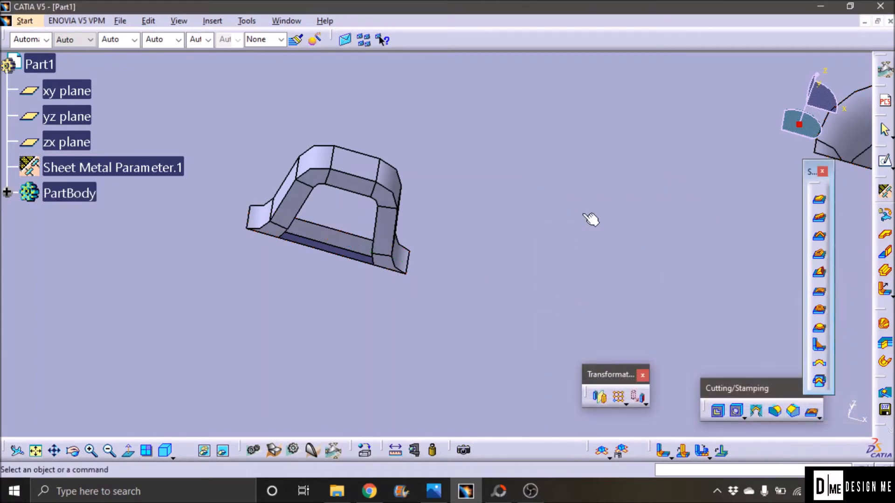
# Create a Flanged Hole with cone between the bridge and the long bead, with 6 mm height, 2 mm radius, 90° angle and 10 mm diameter
pyautogui.keyDown('ctrl'); pyautogui.moveTo(586, 191); pyautogui.dragTo(553, 262, button='middle'); pyautogui.keyUp('ctrl')
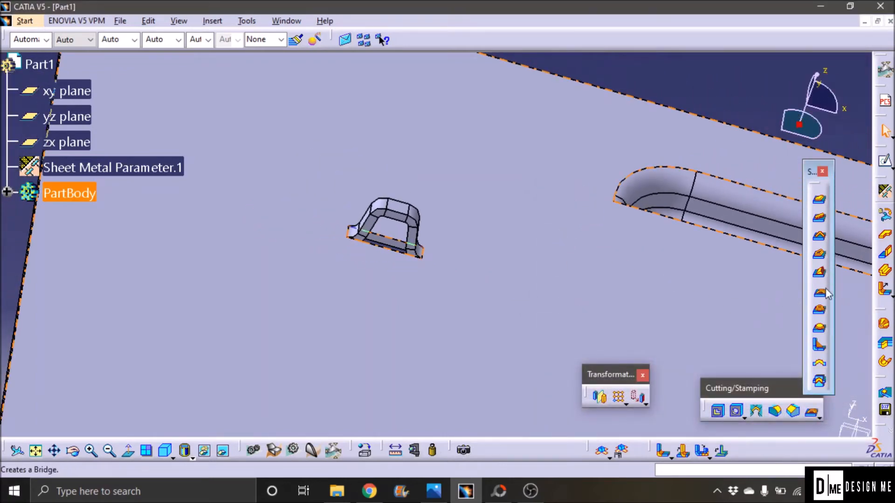
pyautogui.click(819, 312)
pyautogui.moveTo(647, 298); pyautogui.dragTo(530, 253, button='middle')
pyautogui.click(474, 243)
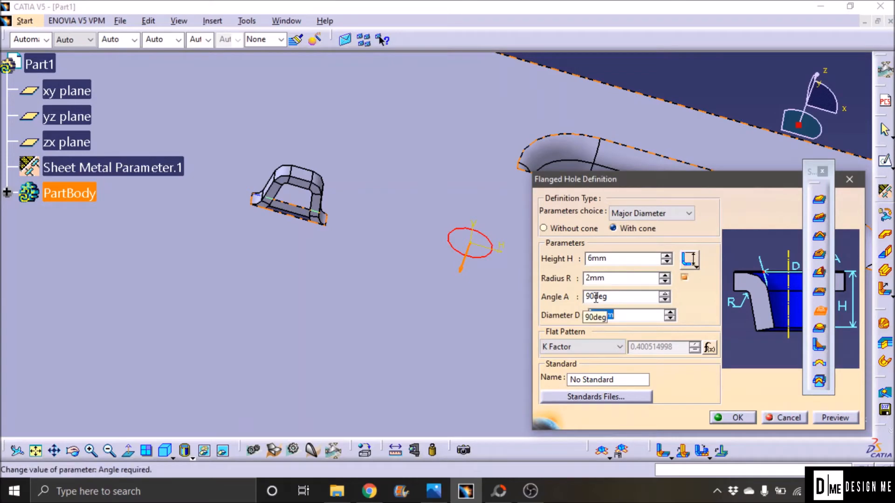
pyautogui.click(834, 417)
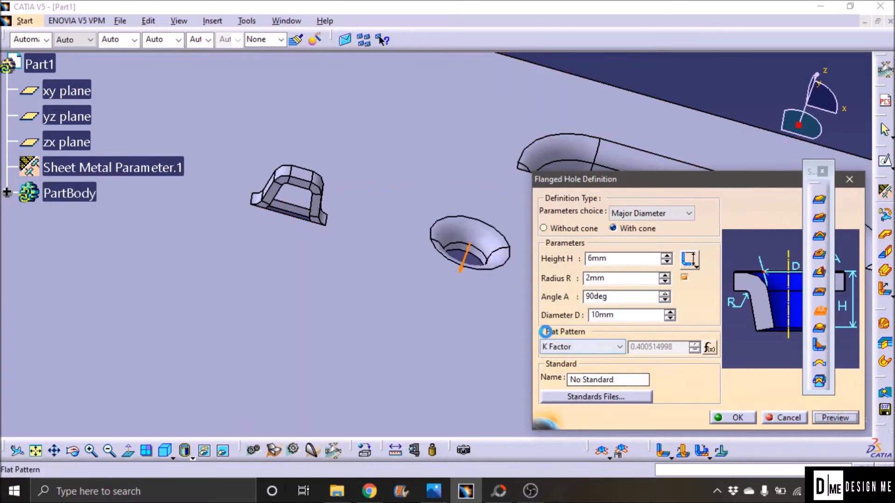
pyautogui.moveTo(510, 315); pyautogui.dragTo(406, 306, button='middle')
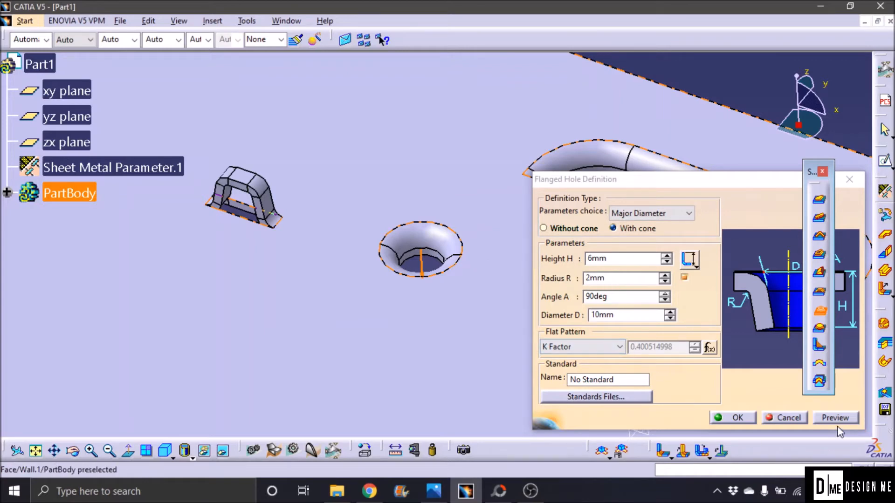
pyautogui.click(742, 419)
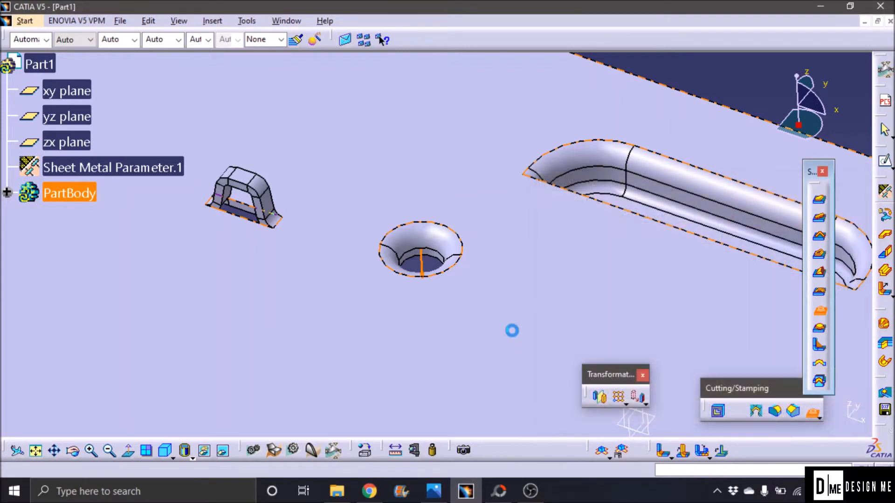
# Set up a Circular Stamp between the bead and the large flanged cut out with 6 mm height and 30 mm diameter, preview it and inspect its shape
pyautogui.click(820, 331)
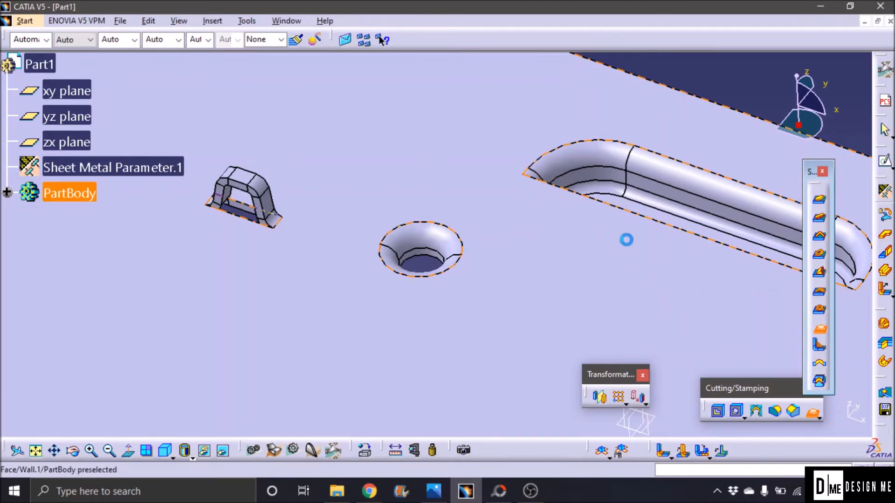
pyautogui.moveTo(682, 275); pyautogui.dragTo(451, 159, button='middle')
pyautogui.moveTo(659, 261); pyautogui.dragTo(663, 186, button='middle')
pyautogui.moveTo(533, 190); pyautogui.dragTo(546, 259, button='middle')
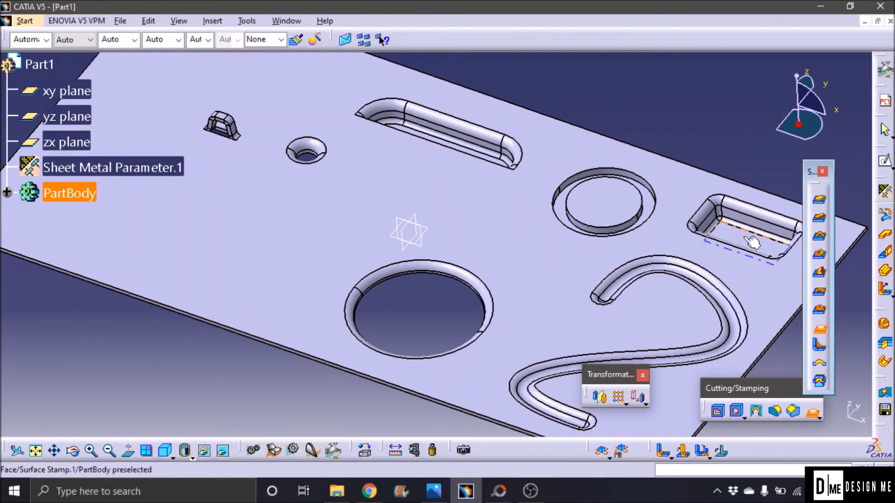
pyautogui.click(438, 186)
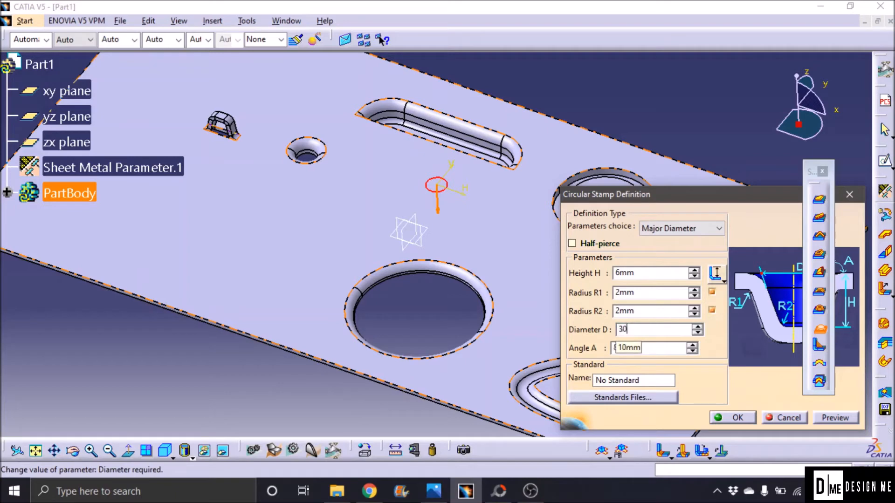
pyautogui.click(823, 417)
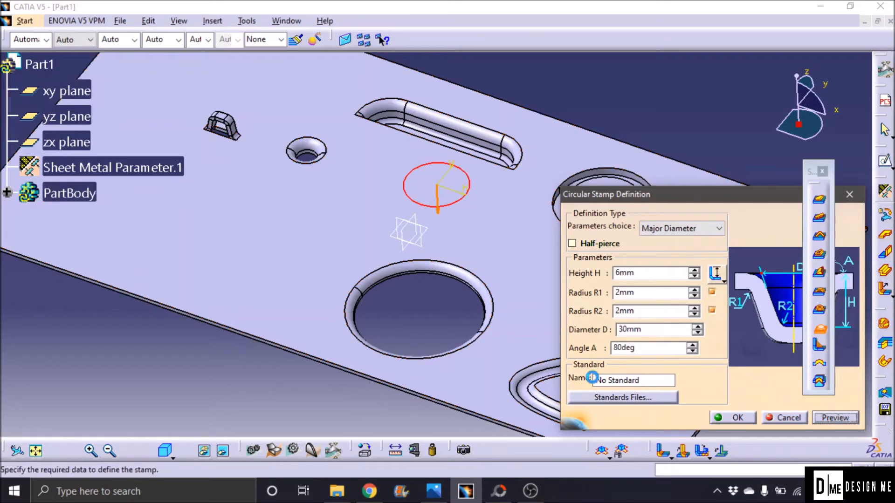
pyautogui.moveTo(489, 274); pyautogui.dragTo(357, 247, button='middle')
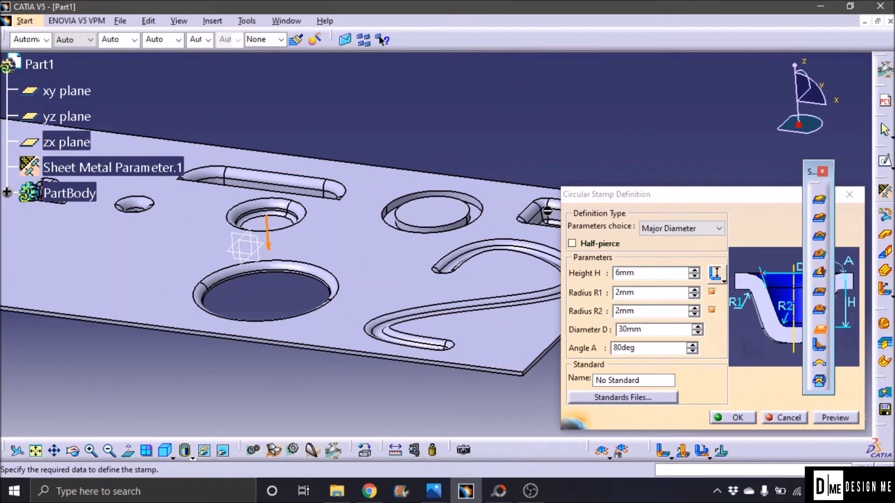
pyautogui.moveTo(531, 249); pyautogui.dragTo(459, 250, button='middle')
pyautogui.moveTo(209, 272); pyautogui.dragTo(344, 241, button='middle')
pyautogui.moveTo(220, 347); pyautogui.dragTo(411, 284, button='middle')
pyautogui.moveTo(292, 392); pyautogui.dragTo(369, 389, button='middle')
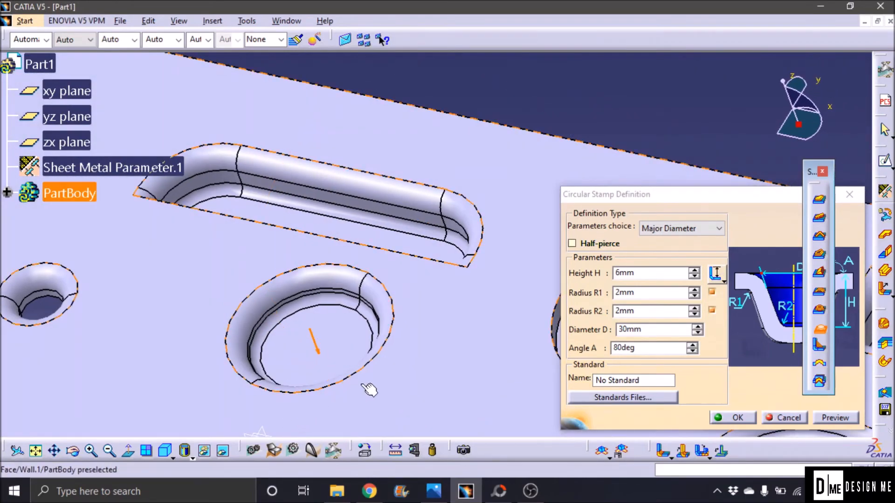
# Set the circular stamp's angle A to 90°, preview it and create the stamp
pyautogui.doubleClick(633, 348)
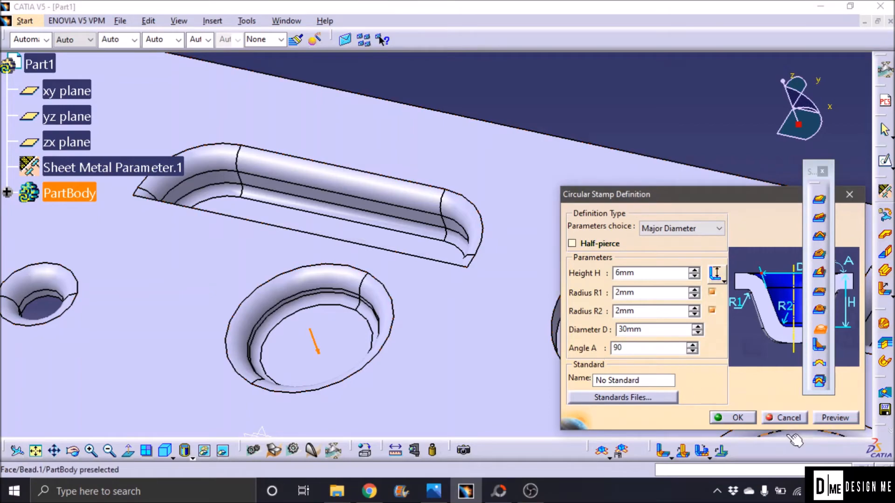
pyautogui.click(834, 418)
pyautogui.click(720, 418)
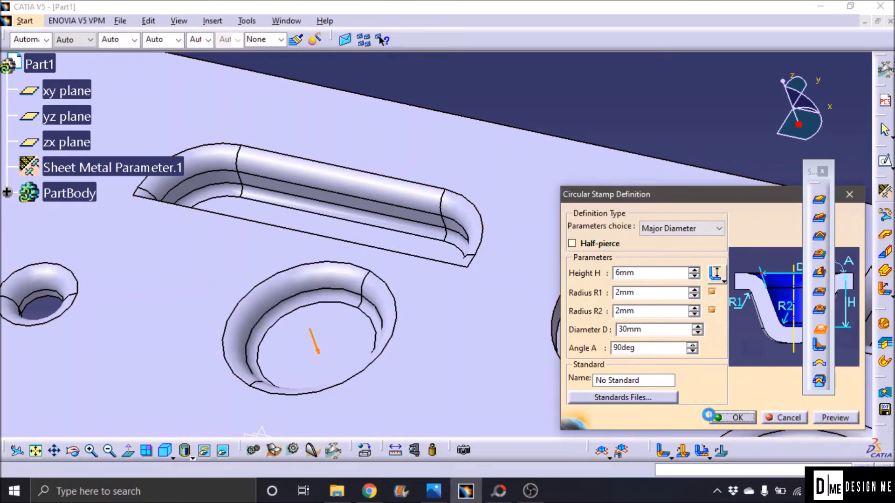
# Start a Wall On Edge from the base wall's short edge nearest the bridge
pyautogui.moveTo(498, 289); pyautogui.dragTo(435, 375, button='middle')
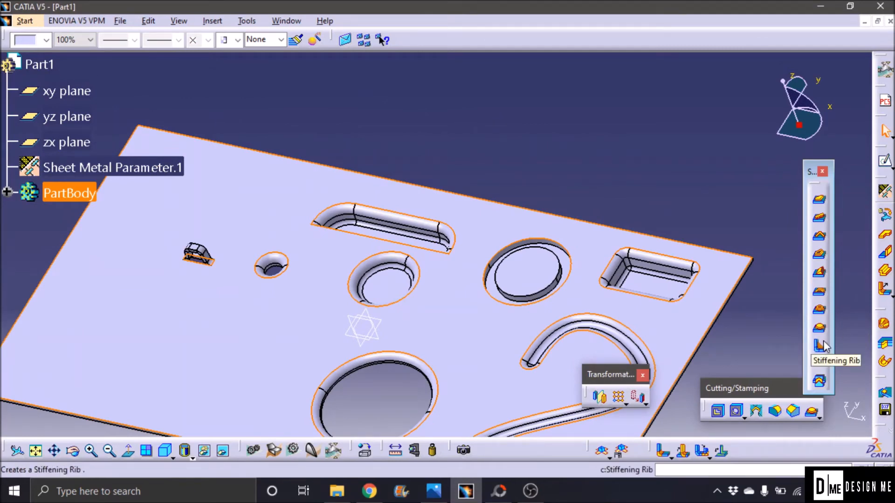
pyautogui.moveTo(482, 282); pyautogui.dragTo(459, 326, button='middle')
pyautogui.moveTo(201, 283); pyautogui.dragTo(472, 228, button='middle')
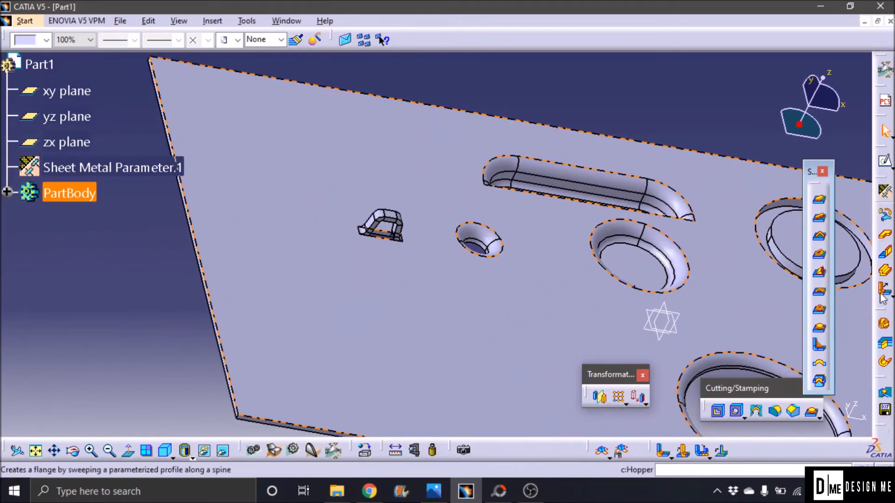
pyautogui.click(884, 252)
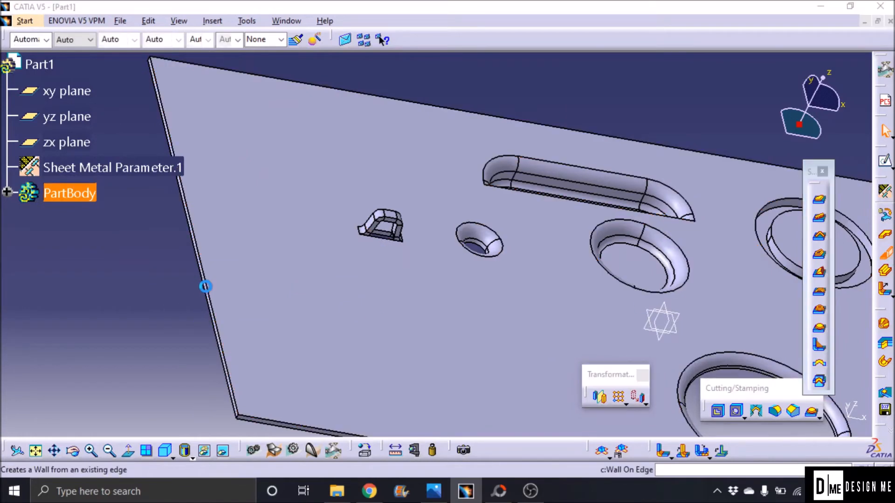
pyautogui.click(201, 279)
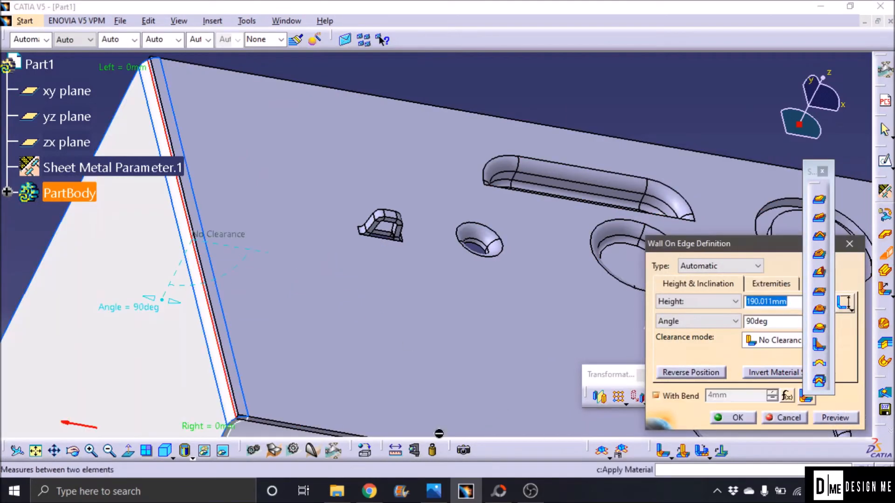
# Reverse the new wall's position, set its height to 50 mm at a 90° angle, and create it
pyautogui.click(694, 372)
pyautogui.moveTo(470, 291); pyautogui.dragTo(400, 402, button='middle')
pyautogui.moveTo(496, 346); pyautogui.dragTo(338, 299, button='middle')
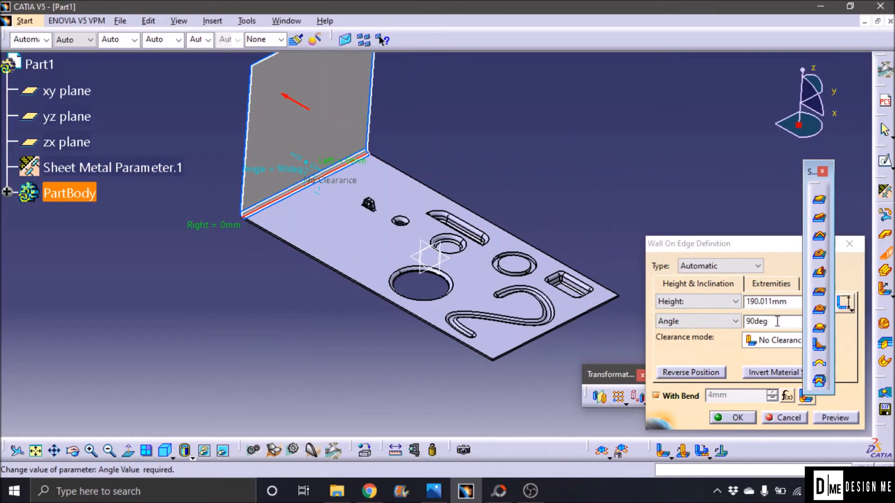
pyautogui.moveTo(789, 302); pyautogui.dragTo(742, 311)
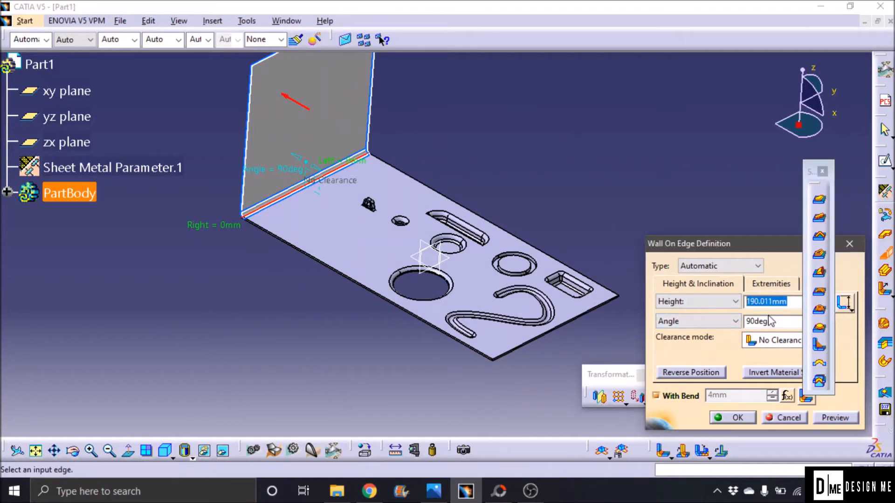
pyautogui.write('50mm')
pyautogui.click(733, 418)
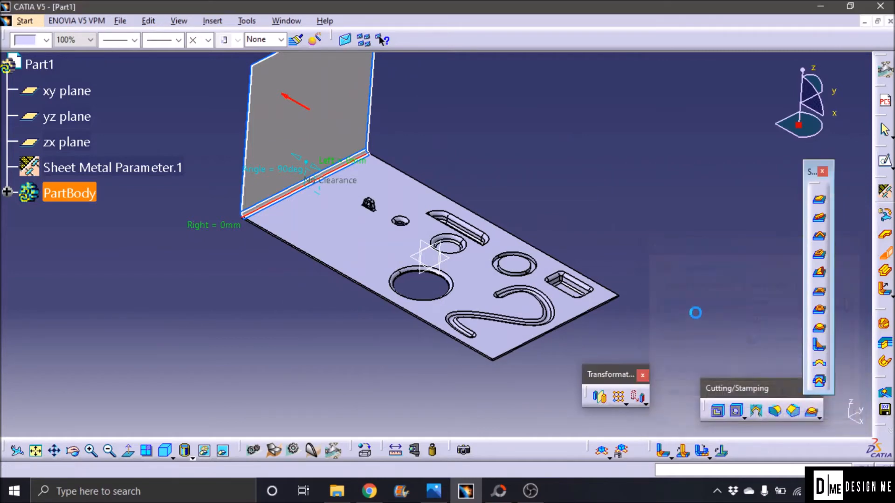
pyautogui.click(246, 275)
# Place a Stiffening Rib on the outer cylindrical face of the bend between the two walls
pyautogui.moveTo(281, 250); pyautogui.dragTo(453, 335, button='middle')
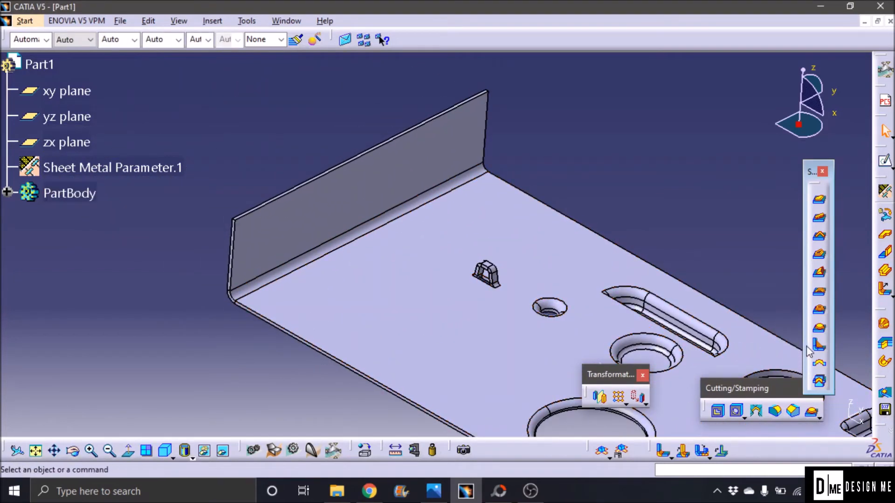
pyautogui.click(818, 345)
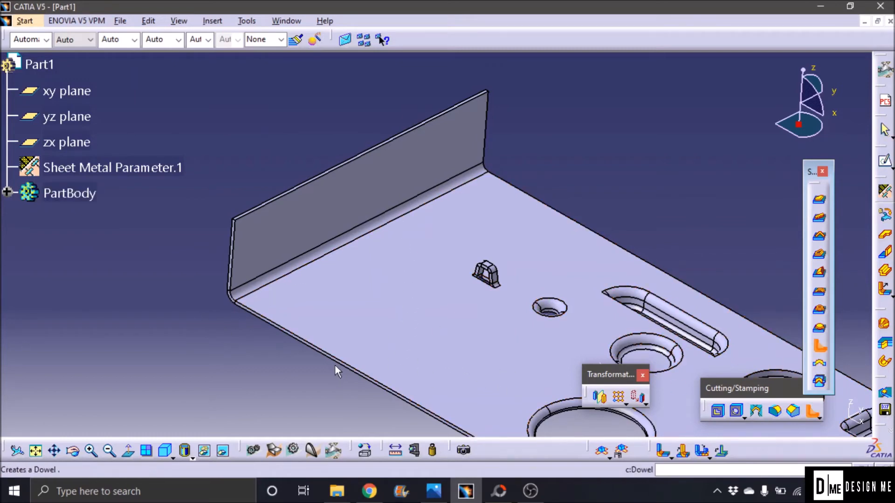
pyautogui.moveTo(344, 345); pyautogui.dragTo(494, 309, button='middle')
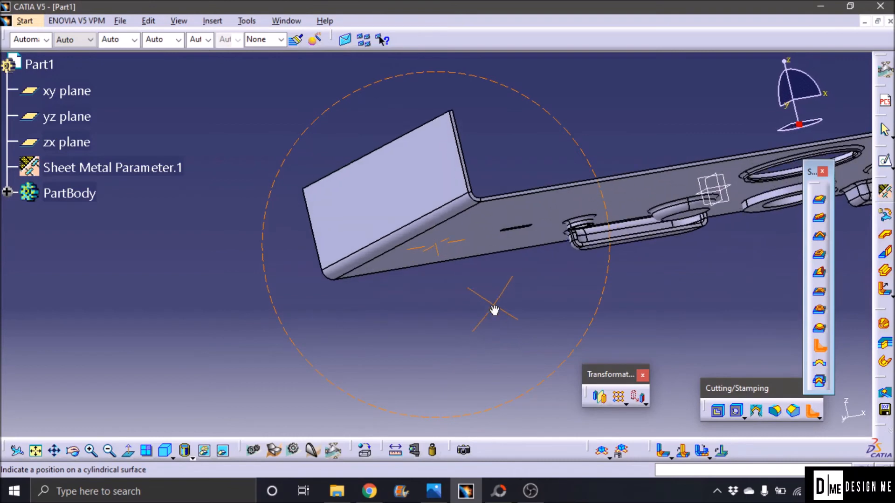
pyautogui.keyDown('ctrl'); pyautogui.moveTo(404, 309); pyautogui.dragTo(420, 241, button='middle'); pyautogui.keyUp('ctrl')
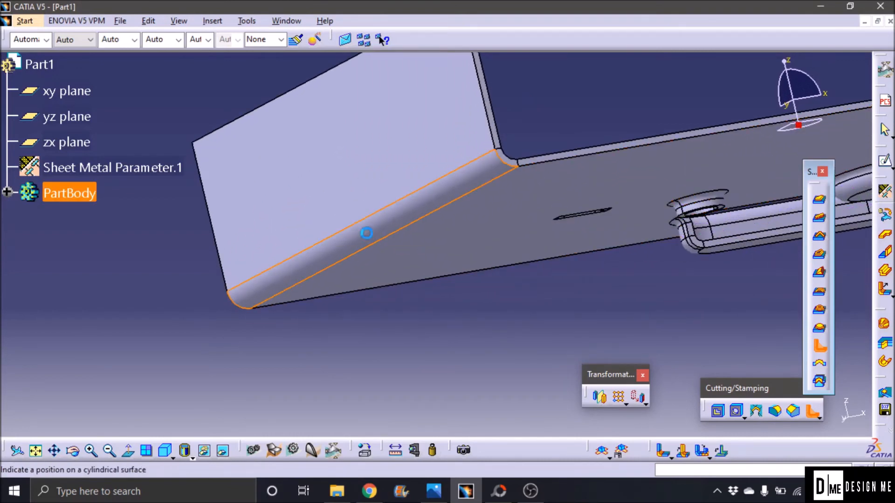
pyautogui.click(376, 237)
pyautogui.moveTo(568, 205); pyautogui.dragTo(368, 261, button='middle')
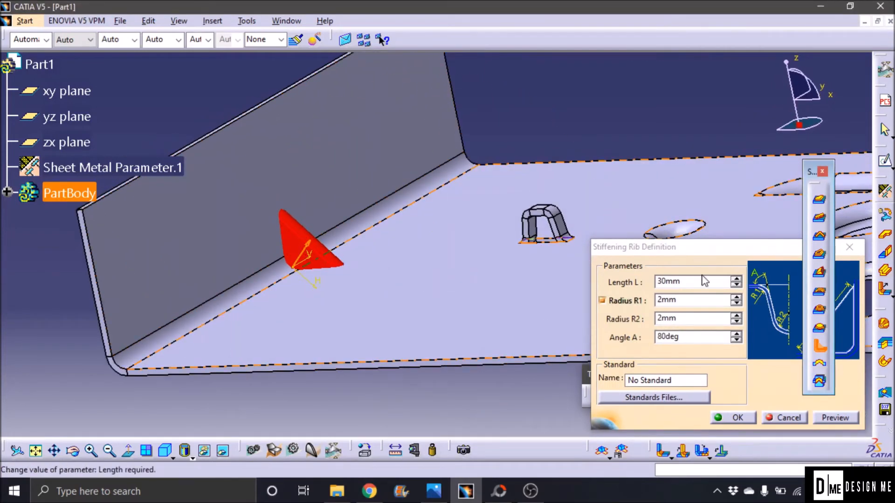
# Set the stiffening rib's length L to 50 mm, preview and create it, and inspect the finished rib
pyautogui.click(686, 283)
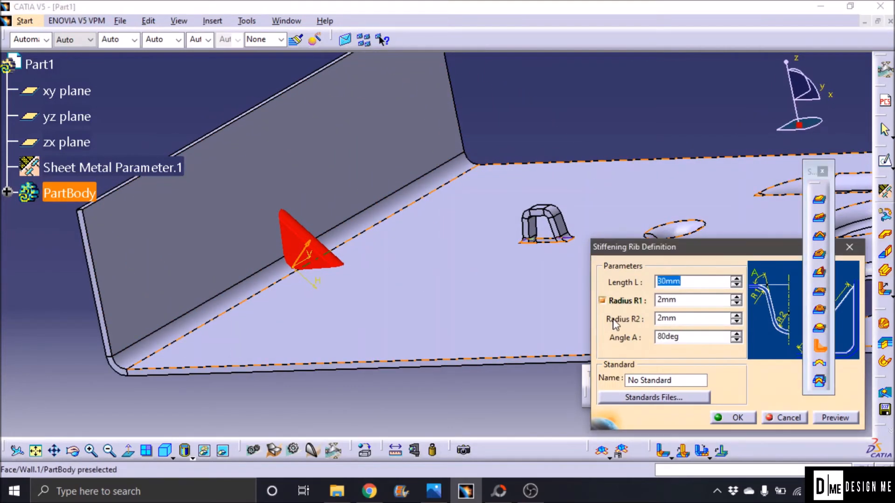
pyautogui.click(828, 417)
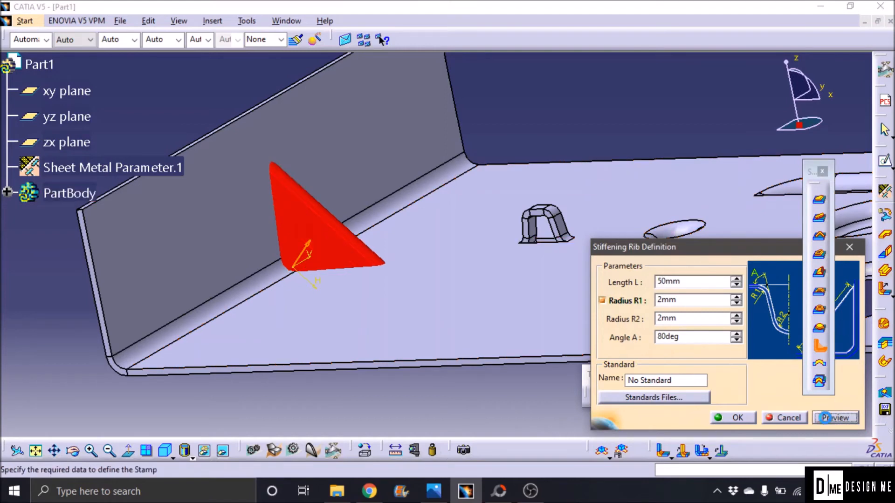
pyautogui.click(734, 418)
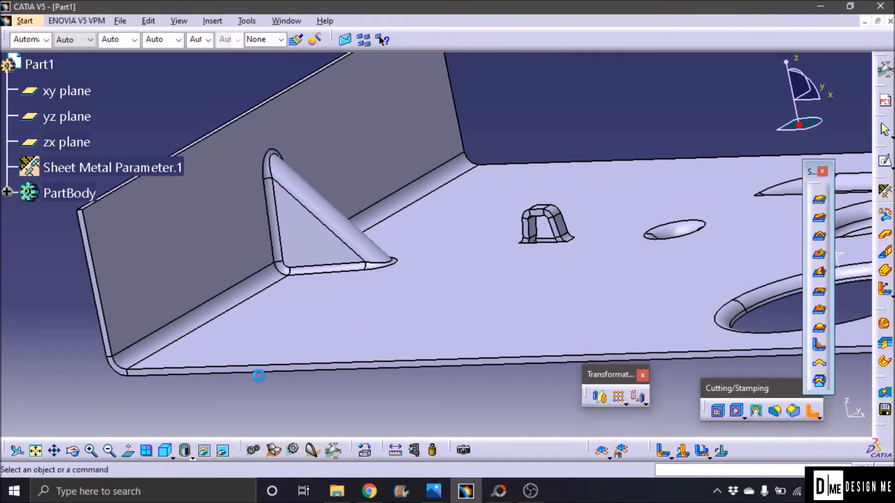
pyautogui.moveTo(247, 347); pyautogui.dragTo(613, 323, button='middle')
pyautogui.moveTo(605, 103); pyautogui.dragTo(522, 161, button='middle')
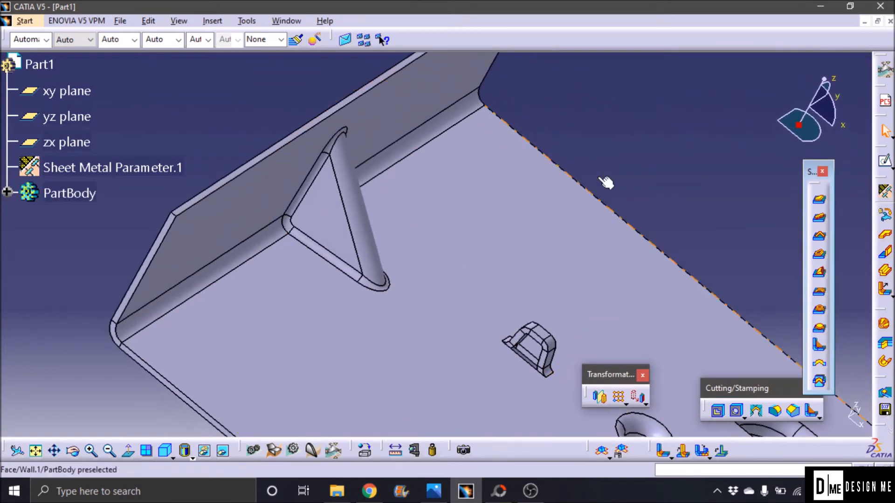
# Place a Dowel on the base wall's empty area beside the stiffening rib, set its diameter to 15 mm and preview it
pyautogui.click(821, 366)
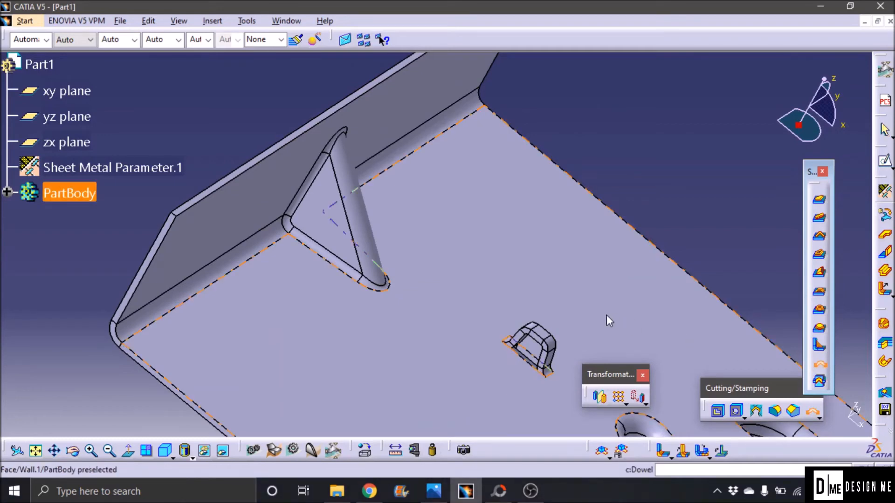
pyautogui.click(521, 224)
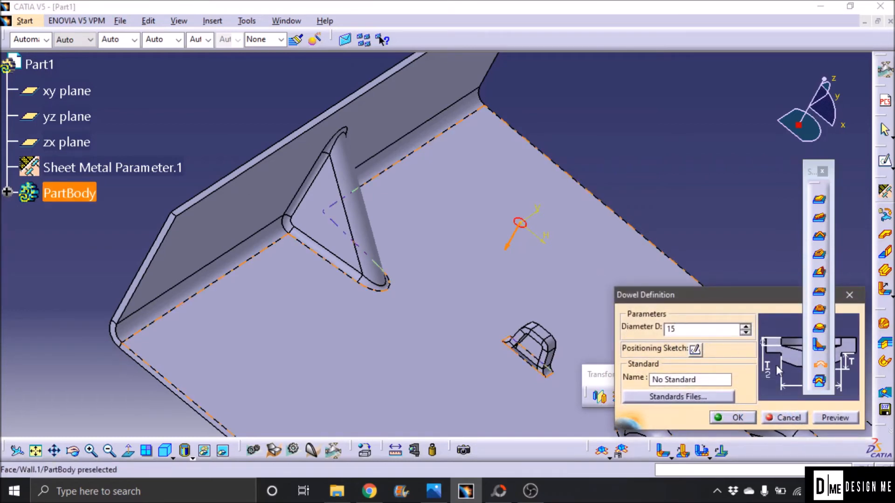
pyautogui.click(834, 417)
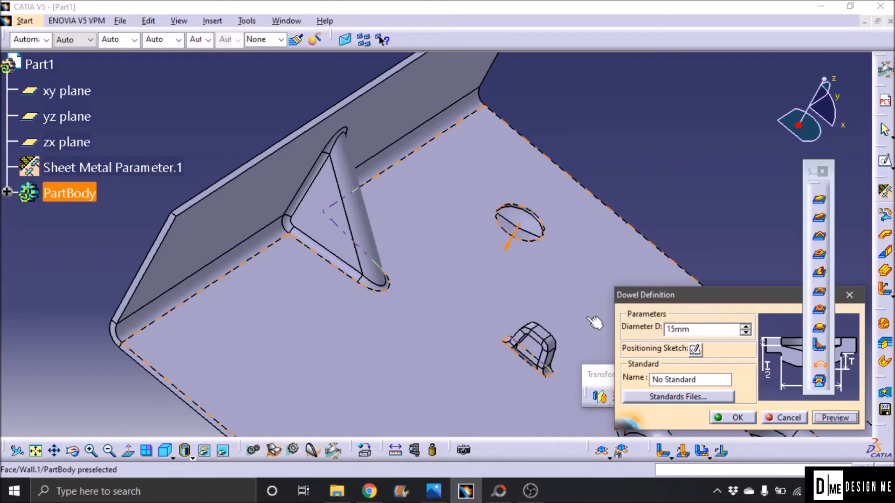
# Set the dowel's diameter to 30 mm, preview it and create it
pyautogui.moveTo(604, 299); pyautogui.dragTo(726, 374, button='middle')
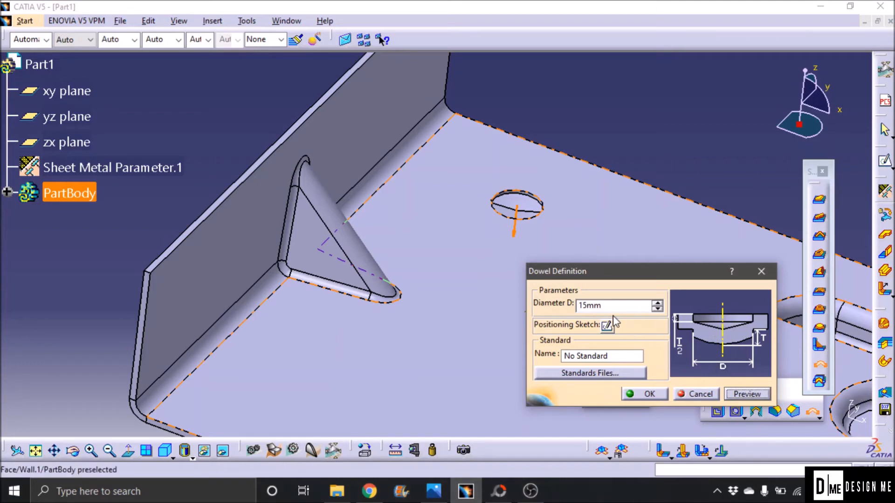
pyautogui.moveTo(613, 309); pyautogui.dragTo(566, 312)
pyautogui.write('30')
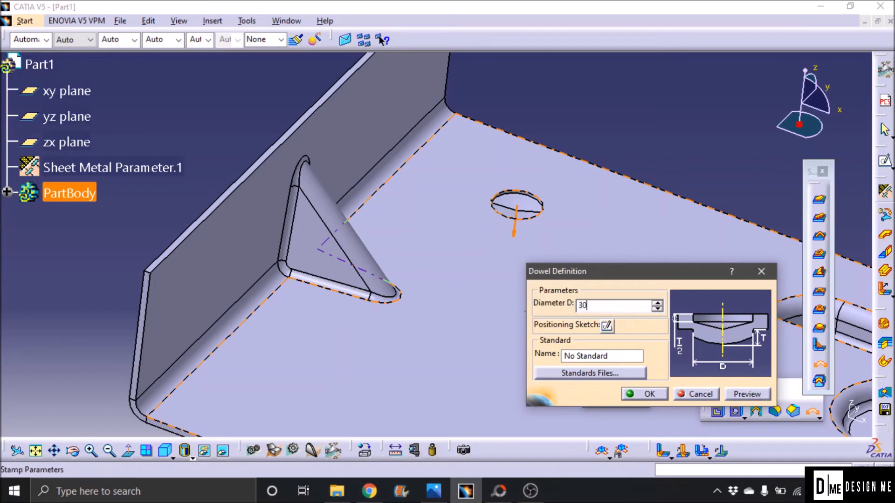
pyautogui.click(743, 394)
pyautogui.click(653, 394)
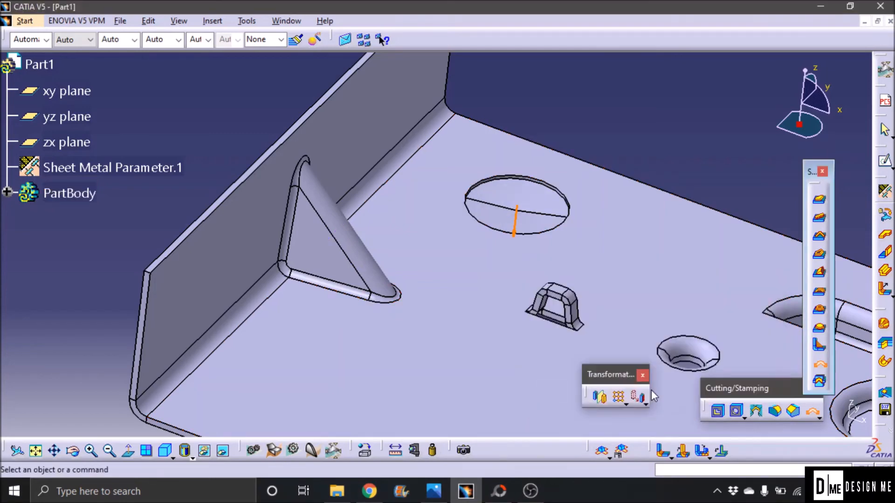
pyautogui.moveTo(590, 285); pyautogui.dragTo(582, 219, button='middle')
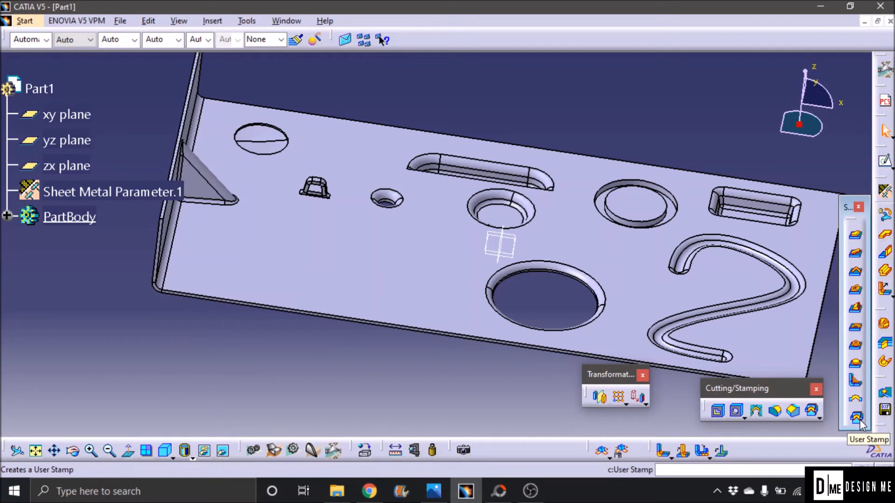
# Insert a new body into the part and switch to the Part Design workbench
pyautogui.click(856, 418)
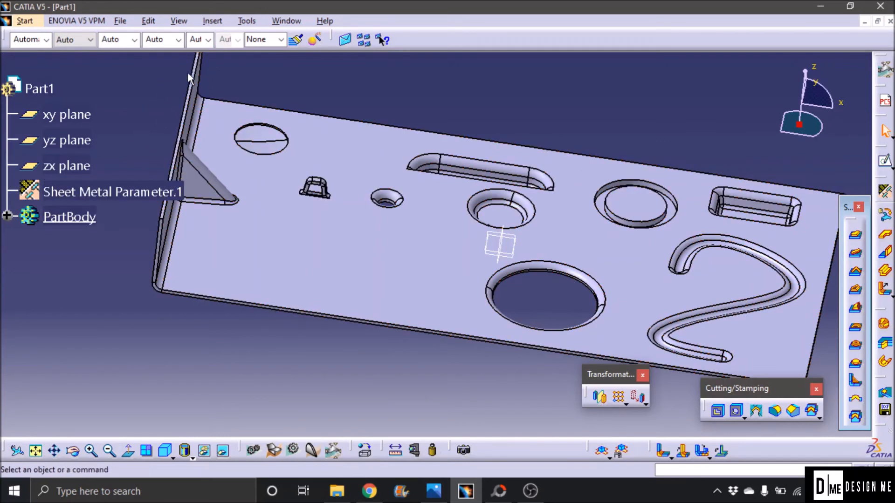
pyautogui.click(212, 21)
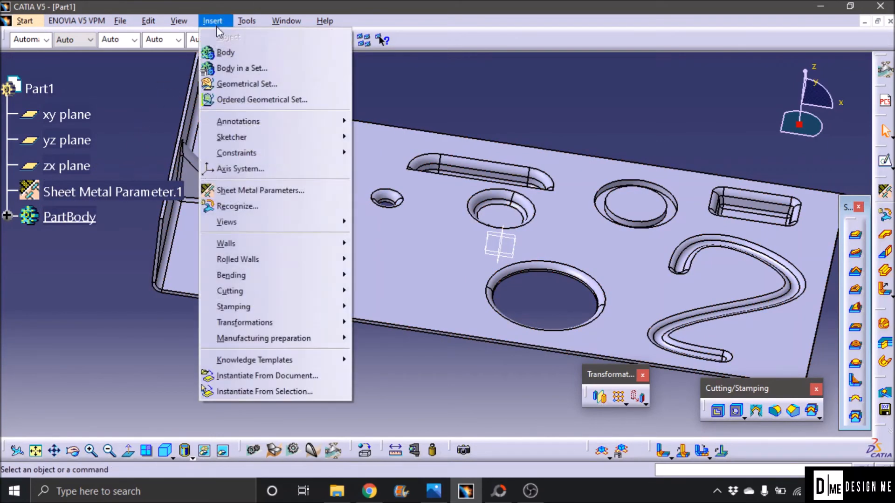
pyautogui.click(228, 51)
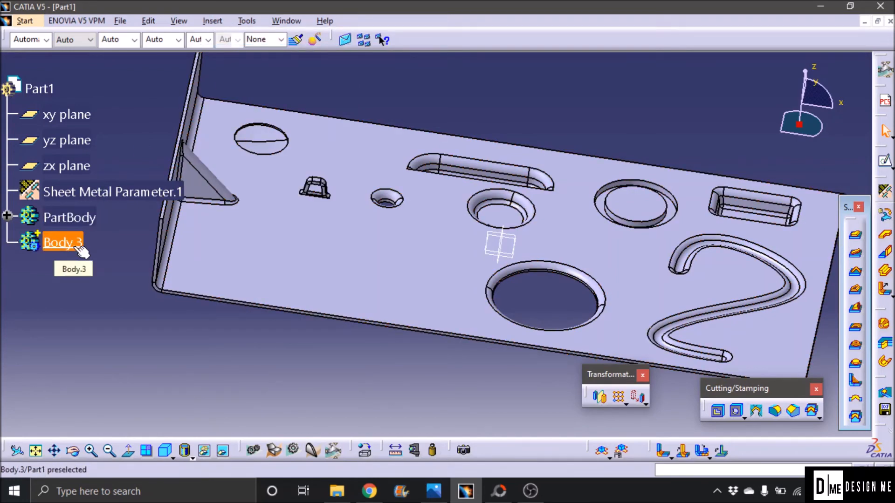
pyautogui.click(76, 247)
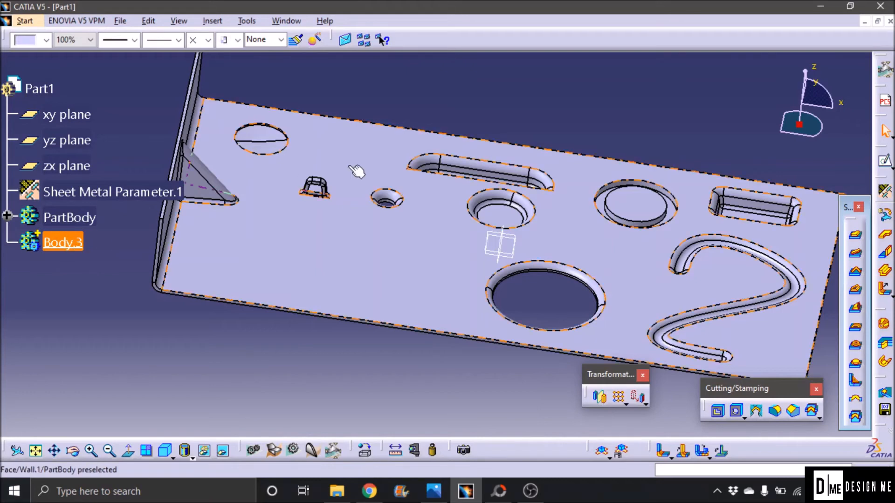
pyautogui.click(25, 21)
pyautogui.click(43, 67)
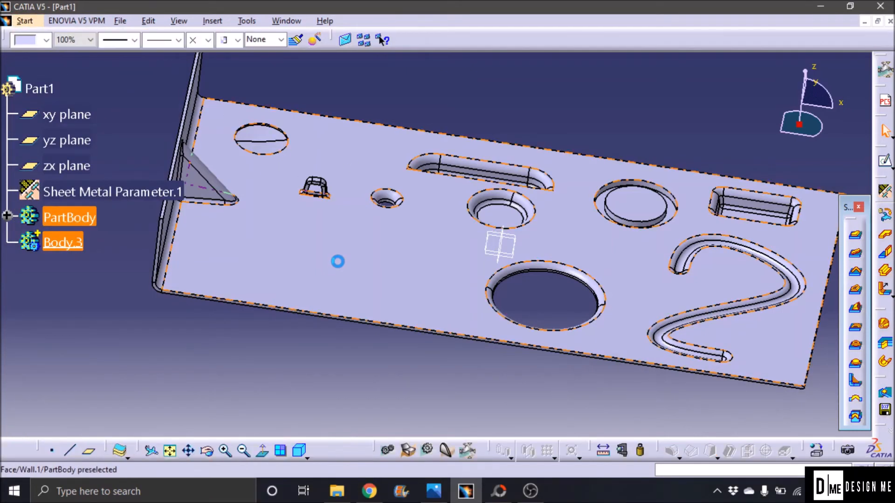
# Sketch a centered rectangle on the base wall's empty area between the stiffening rib and the large flanged hole
pyautogui.click(338, 258)
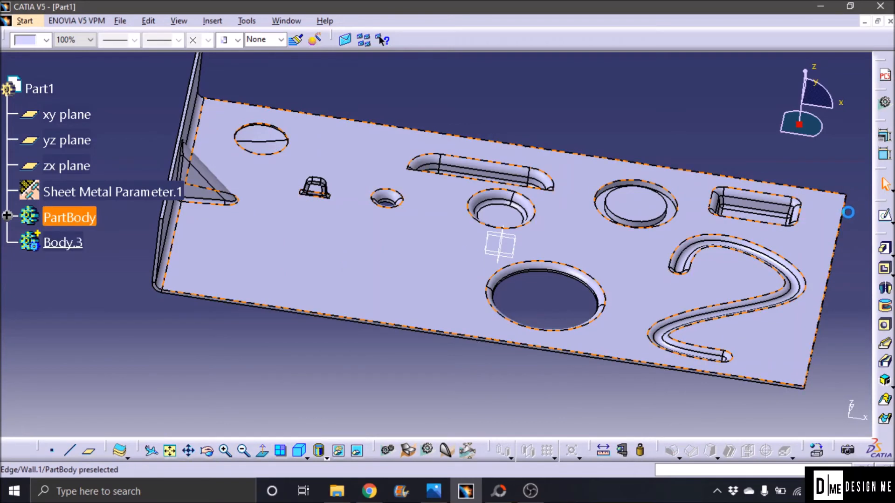
pyautogui.click(882, 216)
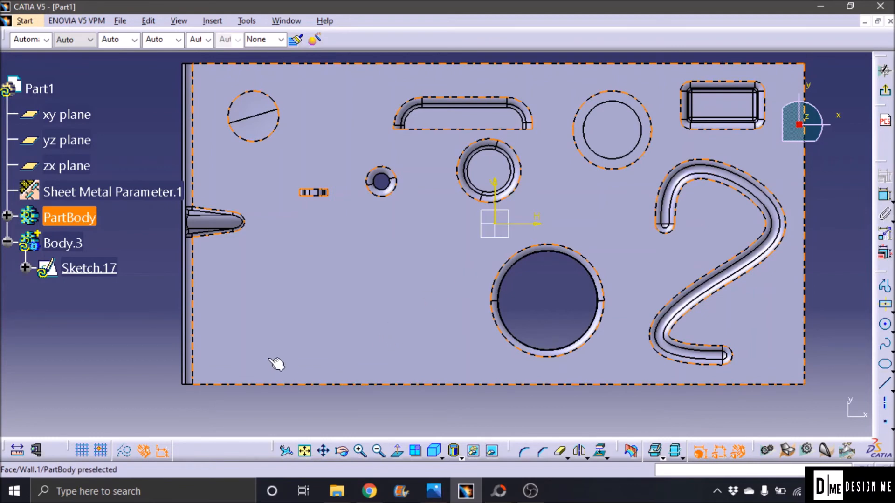
pyautogui.moveTo(284, 326)
pyautogui.keyDown('ctrl'); pyautogui.mouseDown(button='middle')
pyautogui.moveTo(303, 282)
pyautogui.moveTo(439, 222)
pyautogui.moveTo(387, 225)
pyautogui.moveTo(325, 257)
pyautogui.mouseUp(button='middle'); pyautogui.keyUp('ctrl')
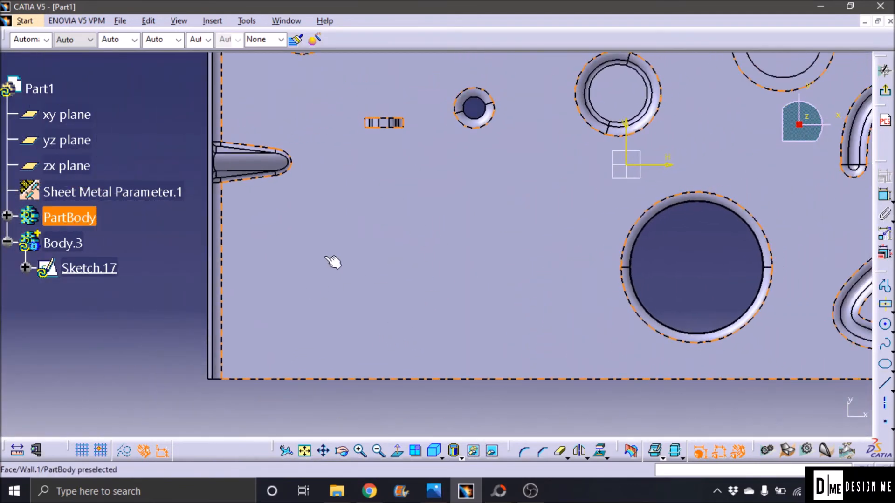
pyautogui.click(884, 304)
pyautogui.click(404, 270)
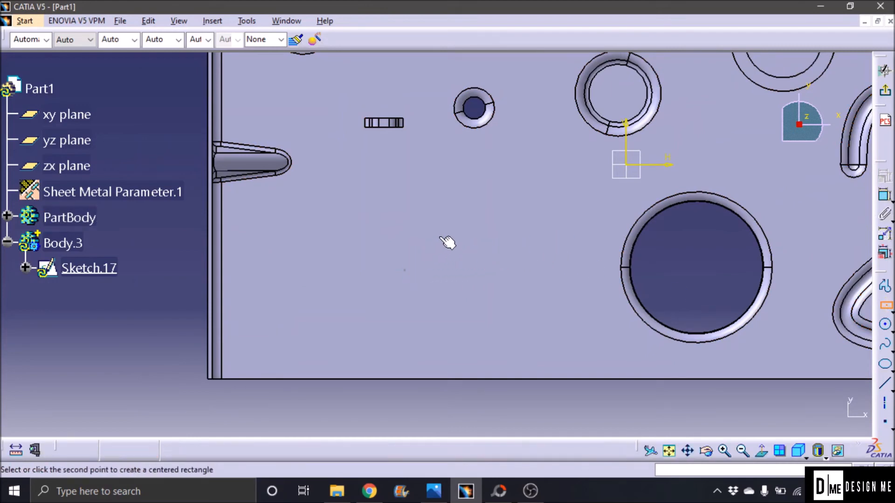
pyautogui.click(511, 199)
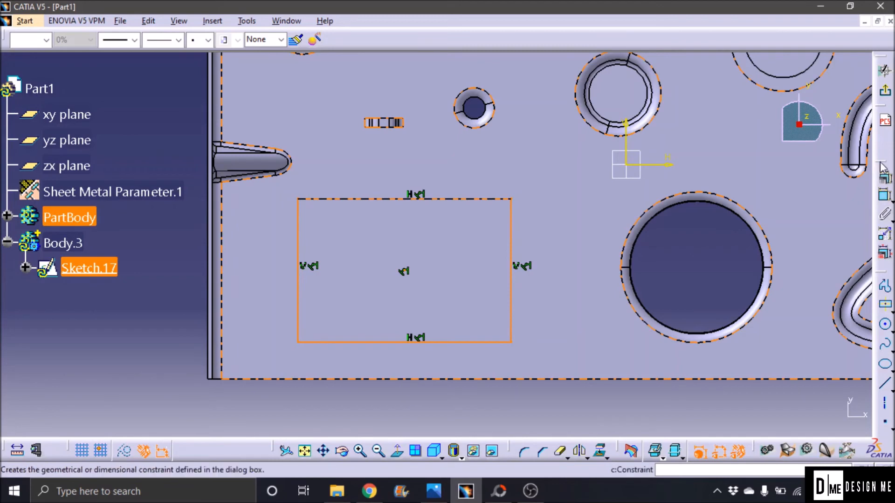
pyautogui.click(884, 69)
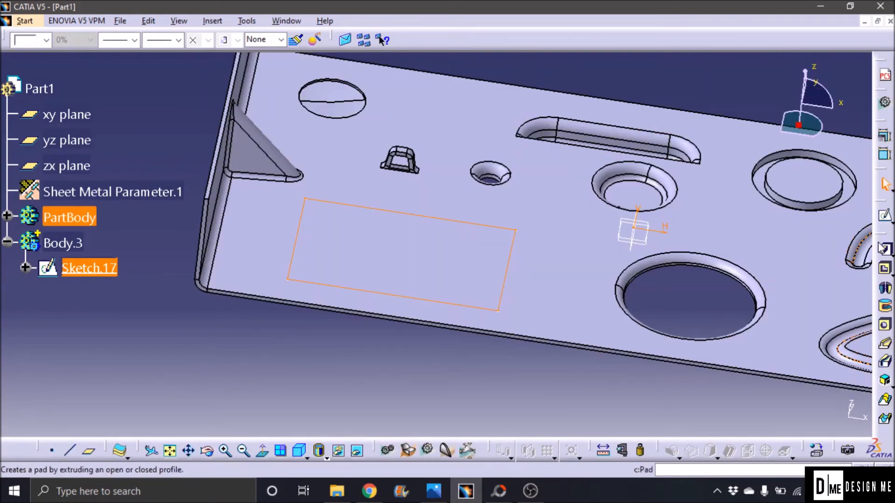
# Pad the rectangle with a length of 20 mm and mirrored extent, forming a block through the base wall
pyautogui.click(877, 246)
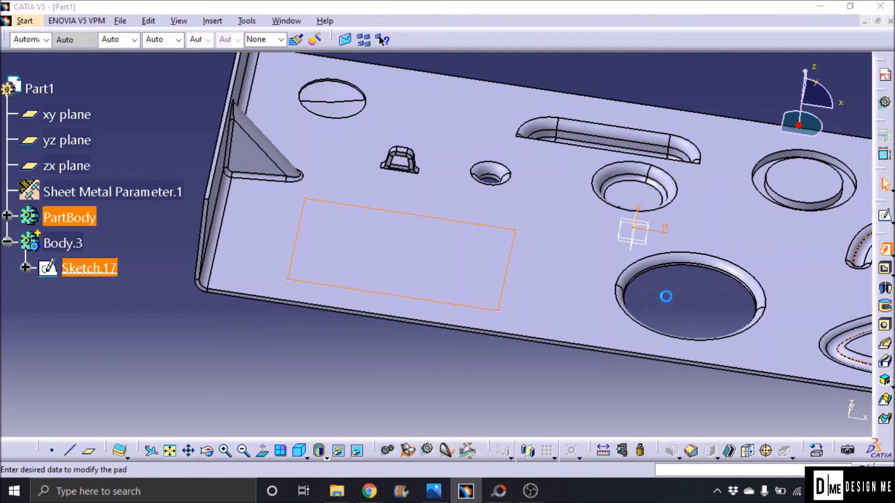
pyautogui.write('20')
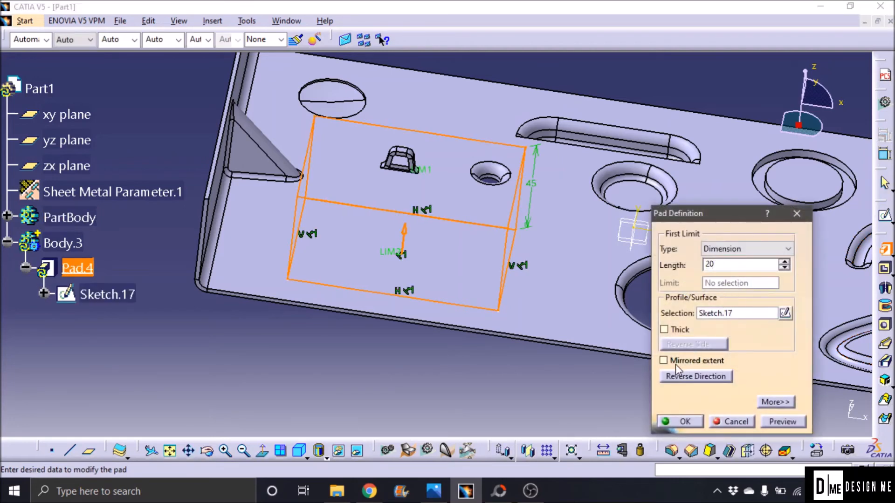
pyautogui.click(676, 364)
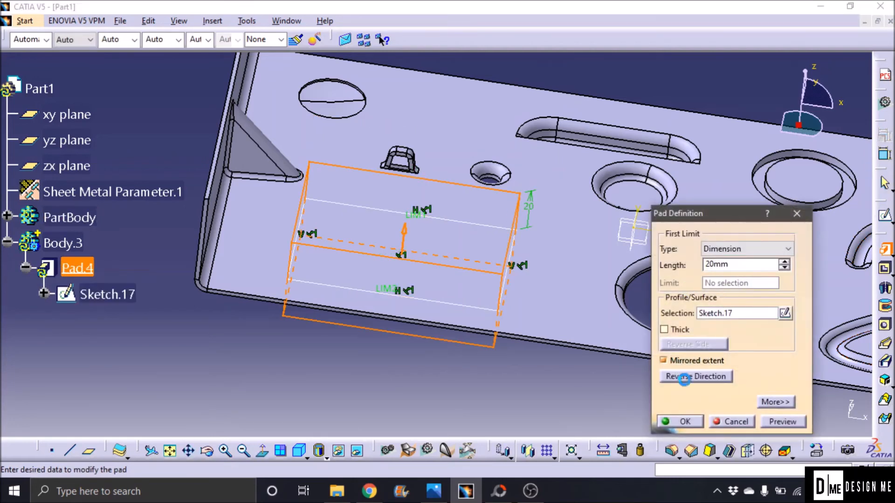
pyautogui.click(701, 422)
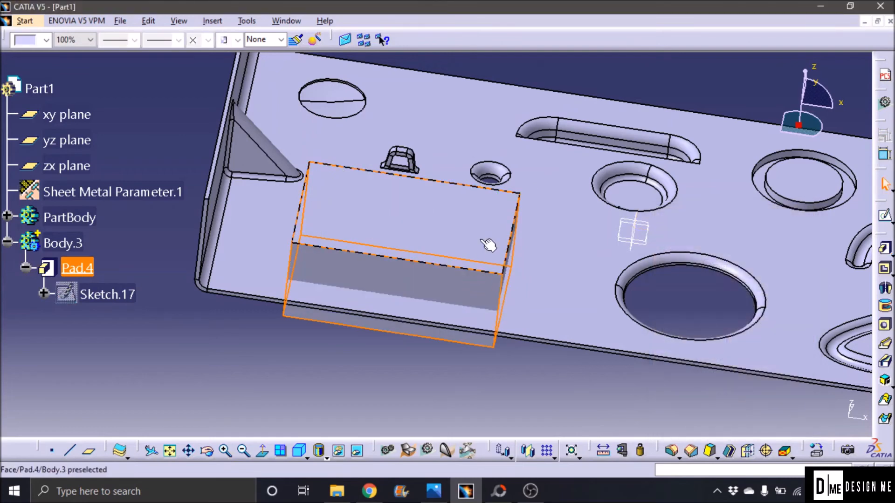
# Sketch a circle near the middle of the block's upper face
pyautogui.click(885, 215)
pyautogui.click(707, 256)
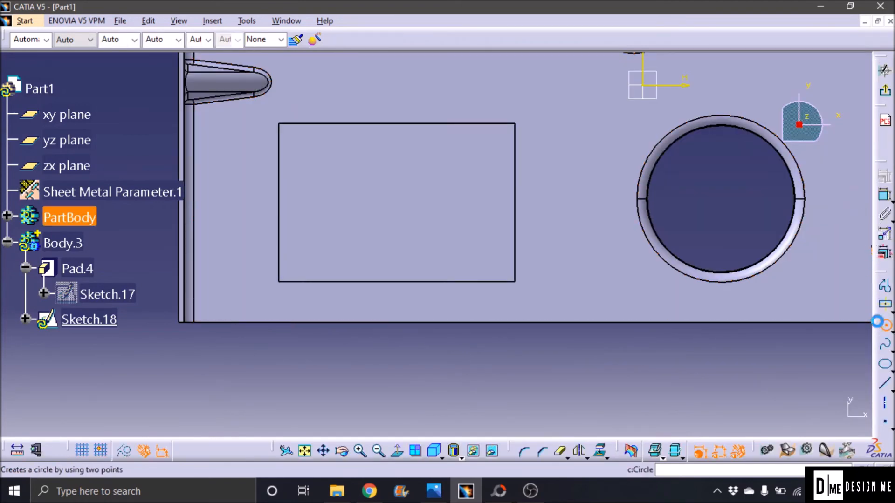
pyautogui.click(884, 324)
pyautogui.click(406, 210)
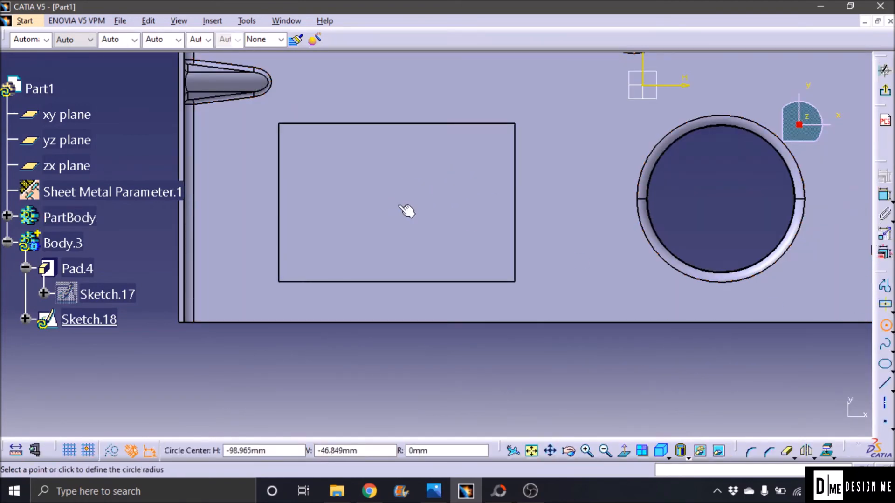
pyautogui.click(430, 232)
pyautogui.click(884, 91)
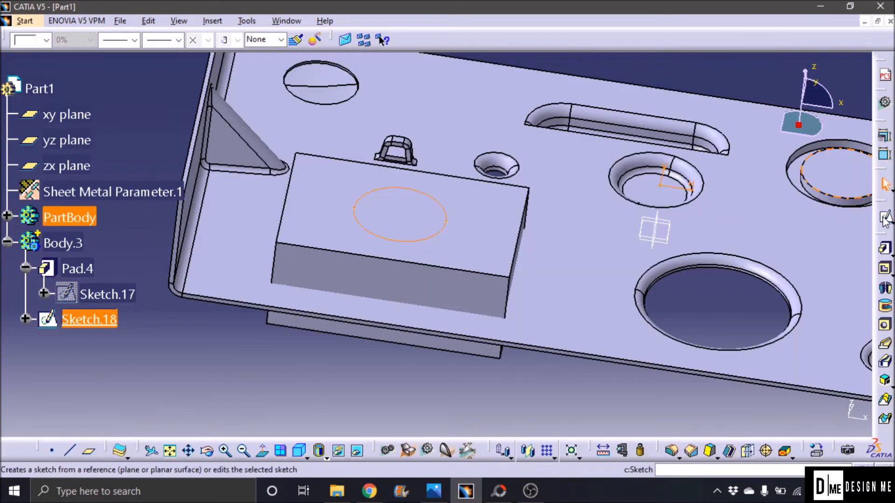
# Pad the circle 20 mm upward from the block and inspect the resulting punch body from several angles
pyautogui.click(884, 251)
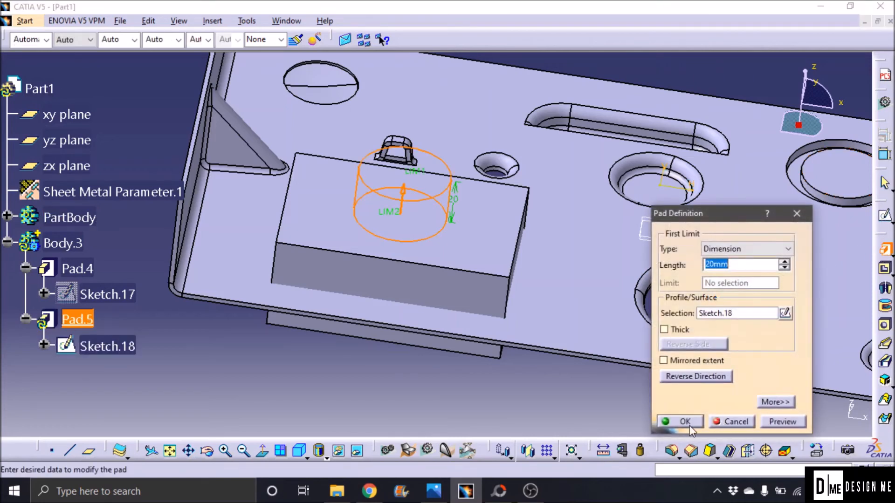
pyautogui.click(689, 425)
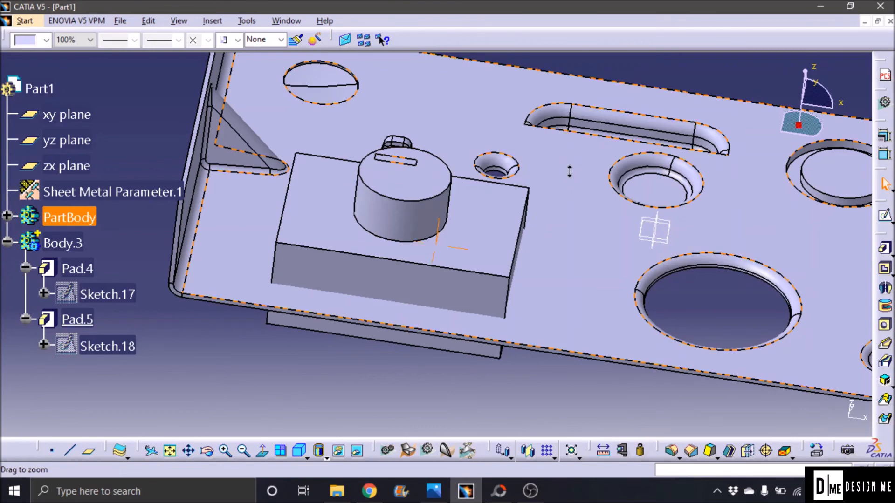
pyautogui.keyDown('ctrl'); pyautogui.moveTo(569, 171); pyautogui.dragTo(554, 249, button='middle'); pyautogui.keyUp('ctrl')
pyautogui.click(480, 306)
pyautogui.moveTo(498, 259)
pyautogui.keyDown('ctrl'); pyautogui.mouseDown(button='middle')
pyautogui.moveTo(499, 337)
pyautogui.moveTo(499, 260)
pyautogui.moveTo(513, 249)
pyautogui.mouseUp(button='middle'); pyautogui.keyUp('ctrl')
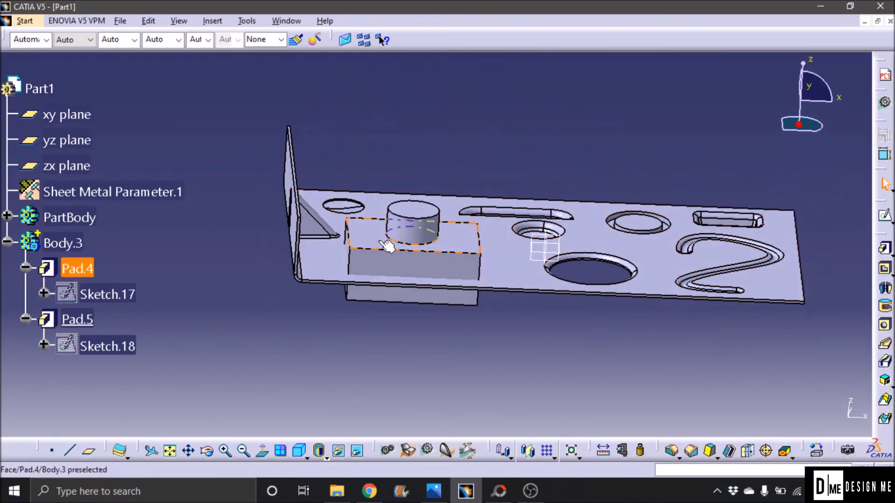
pyautogui.keyDown('ctrl'); pyautogui.moveTo(501, 323); pyautogui.dragTo(485, 349, button='middle'); pyautogui.keyUp('ctrl')
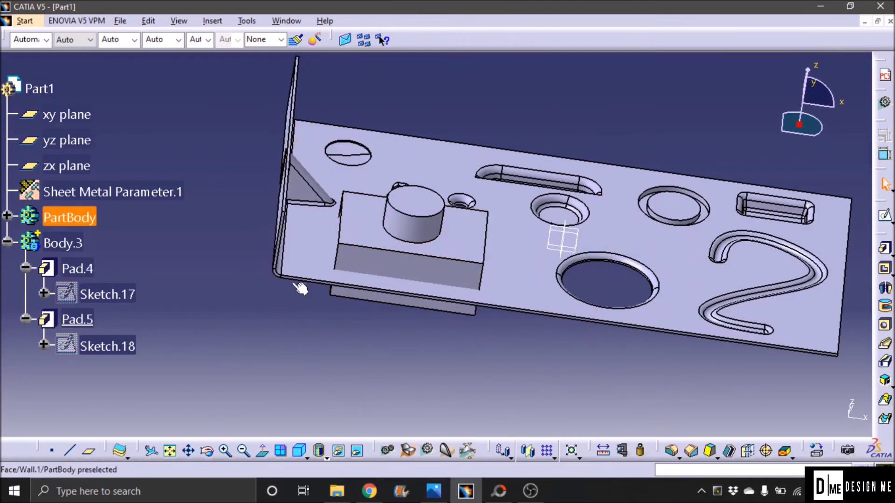
# Return to the Generative Sheetmetal Design workbench and accept PartBody\Dowel.1 as the work object for a User Stamp
pyautogui.click(22, 21)
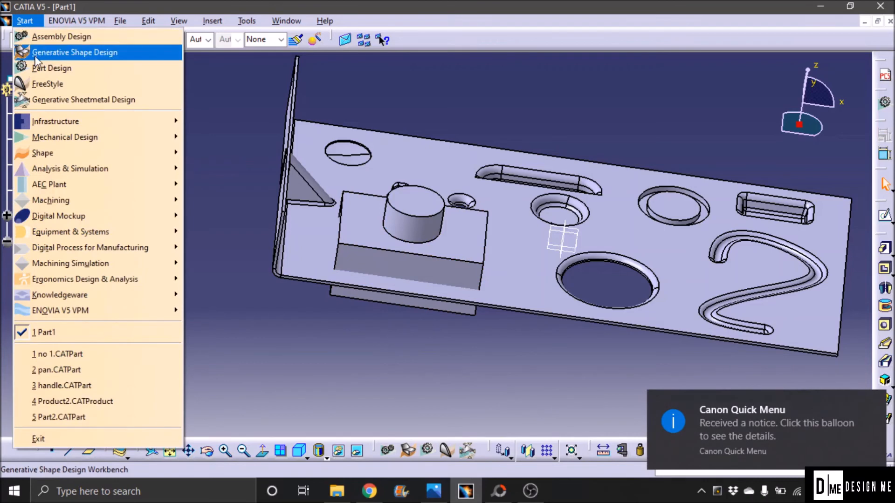
pyautogui.click(76, 99)
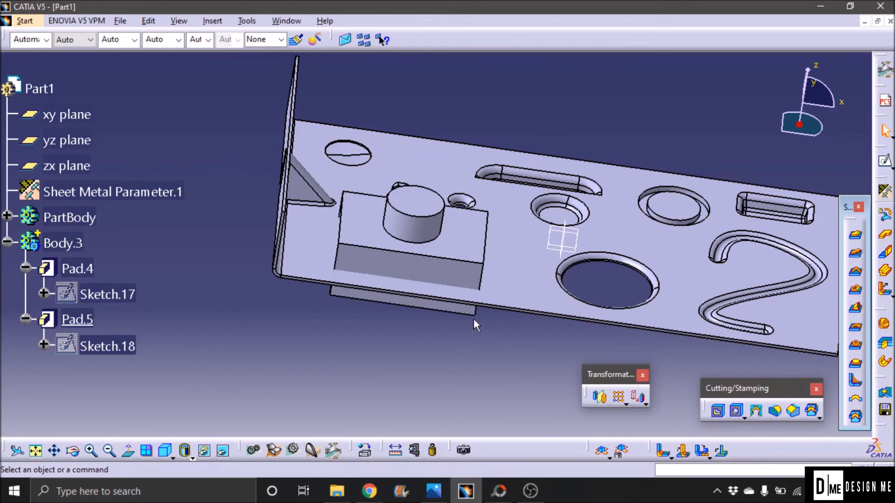
pyautogui.moveTo(535, 334); pyautogui.dragTo(411, 334, button='middle')
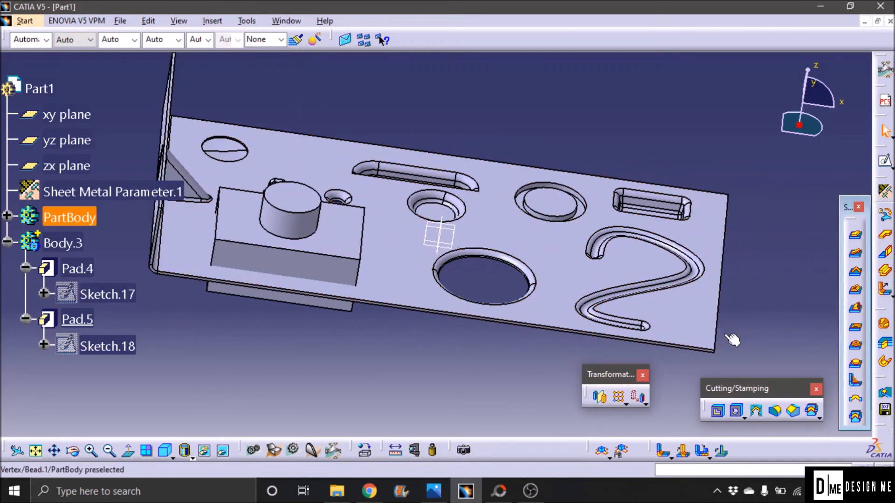
pyautogui.moveTo(584, 347); pyautogui.dragTo(626, 347, button='middle')
pyautogui.click(853, 415)
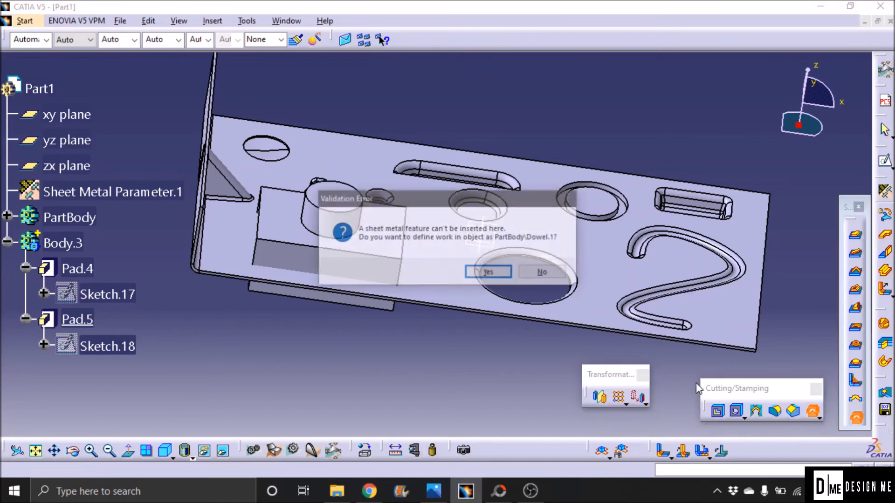
pyautogui.click(487, 272)
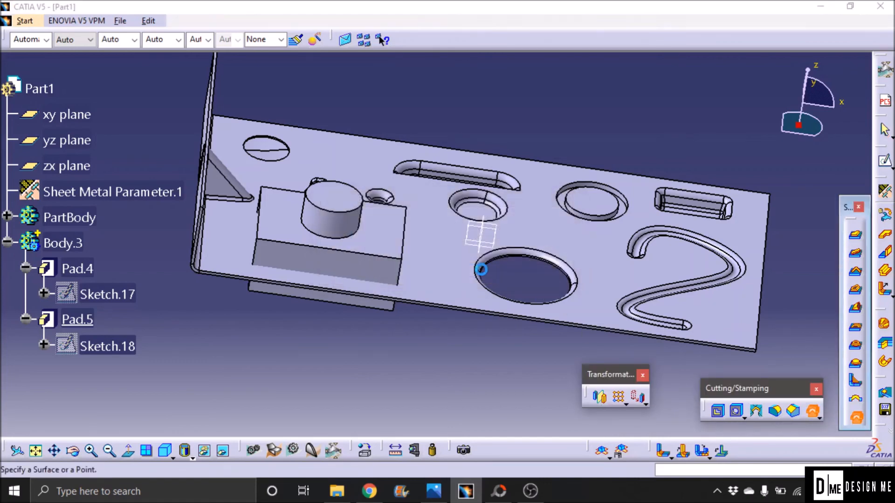
# Place the stamp's origin point on the base wall beside the block, assign Body.3 as the punch and rotate it 180 degrees
pyautogui.moveTo(421, 290); pyautogui.dragTo(402, 289, button='middle')
pyautogui.moveTo(464, 332); pyautogui.dragTo(392, 357, button='middle')
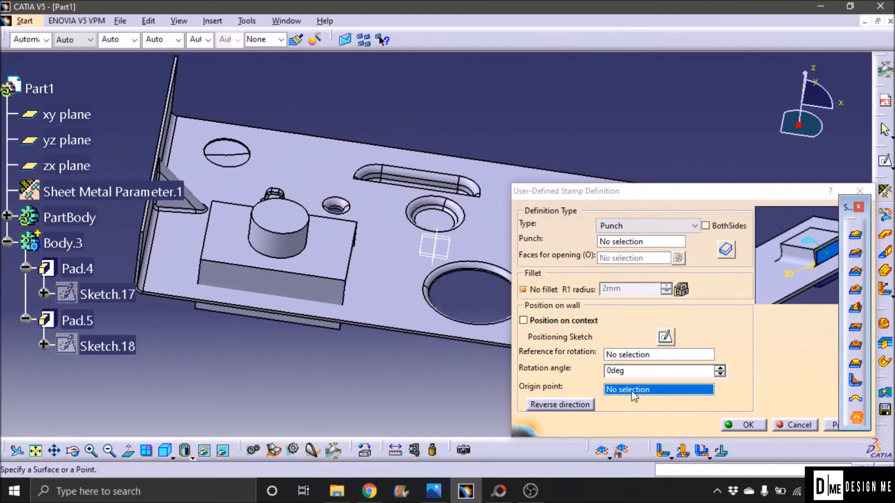
pyautogui.click(398, 281)
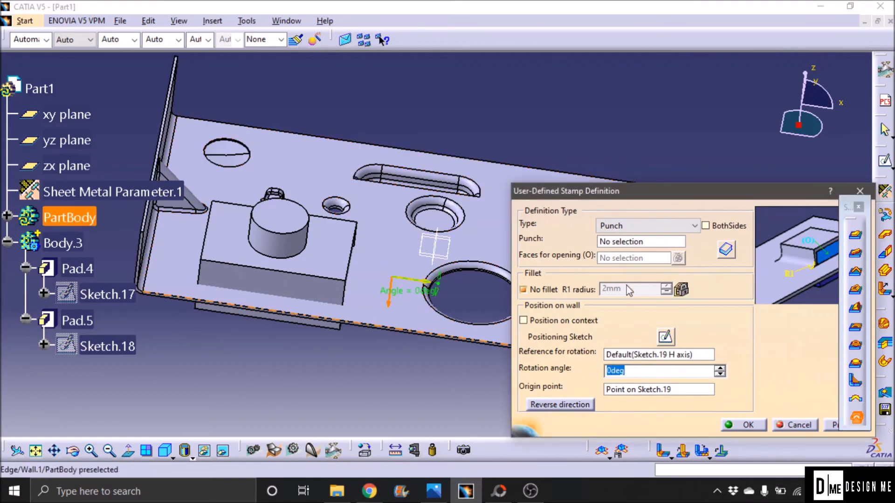
pyautogui.click(630, 243)
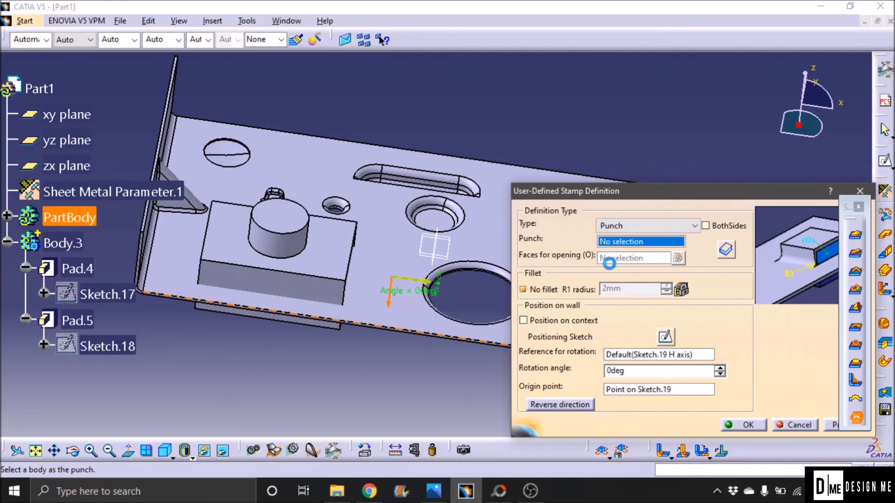
pyautogui.click(323, 254)
pyautogui.click(625, 389)
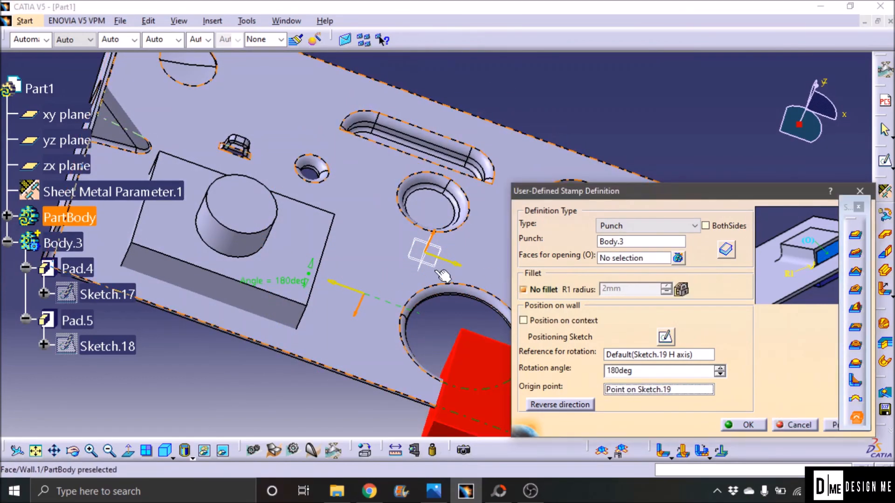
pyautogui.moveTo(423, 295); pyautogui.dragTo(386, 265, button='middle')
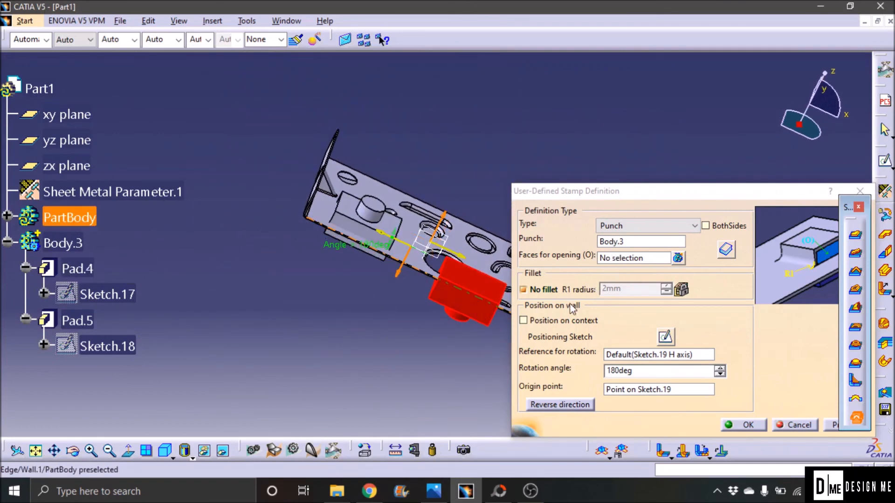
# Position the punch on context so it uses the body's own location, and preview the stamp
pyautogui.click(523, 320)
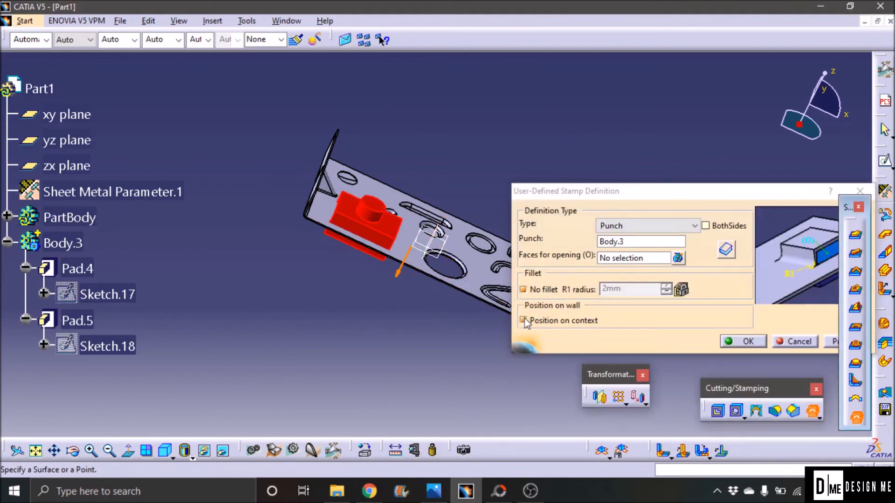
pyautogui.moveTo(389, 303); pyautogui.dragTo(420, 226, button='middle')
pyautogui.moveTo(339, 343); pyautogui.dragTo(391, 360, button='middle')
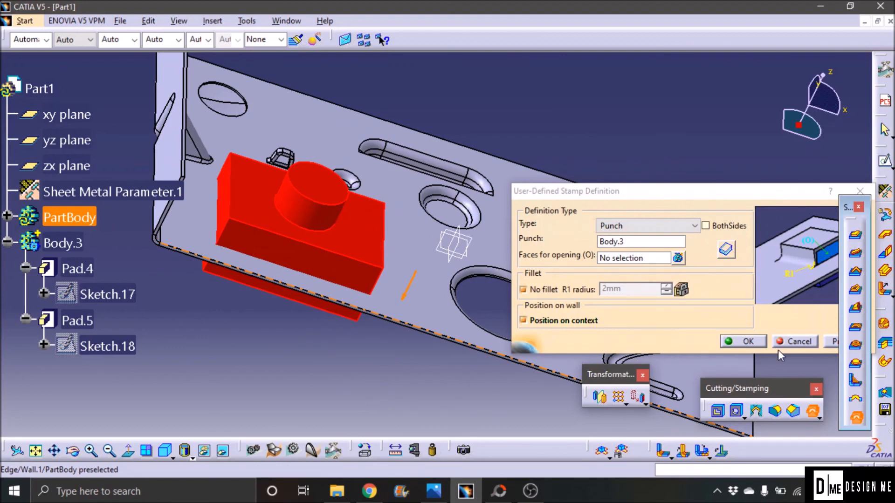
pyautogui.click(829, 343)
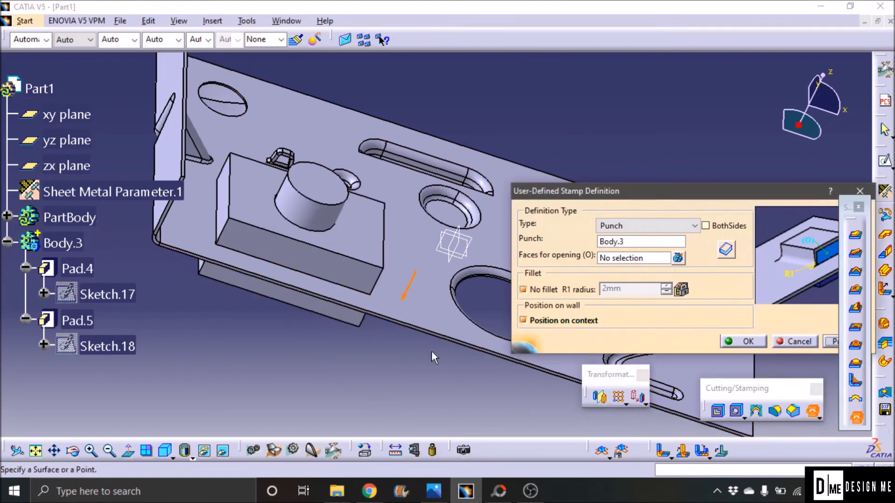
# Reverse the stamping direction to point upward from the base wall and create the user-defined stamp
pyautogui.moveTo(351, 362); pyautogui.dragTo(302, 346, button='middle')
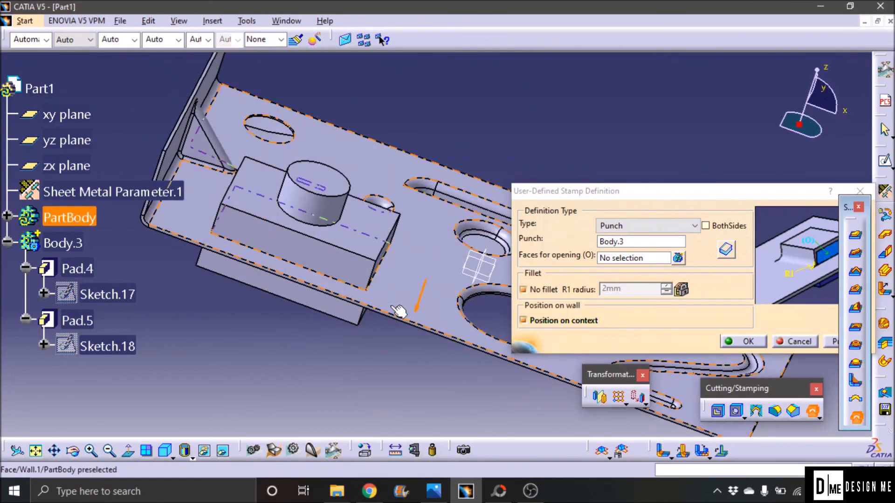
pyautogui.click(418, 308)
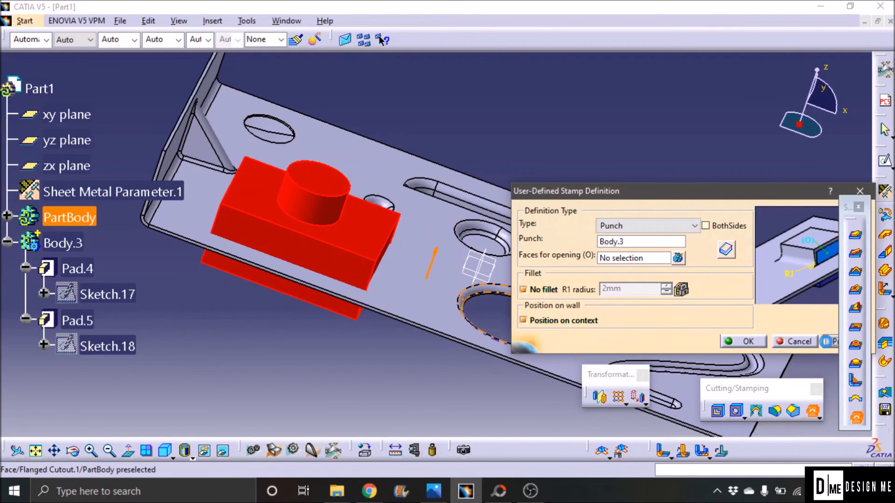
pyautogui.click(745, 341)
pyautogui.moveTo(366, 376); pyautogui.dragTo(370, 359, button='middle')
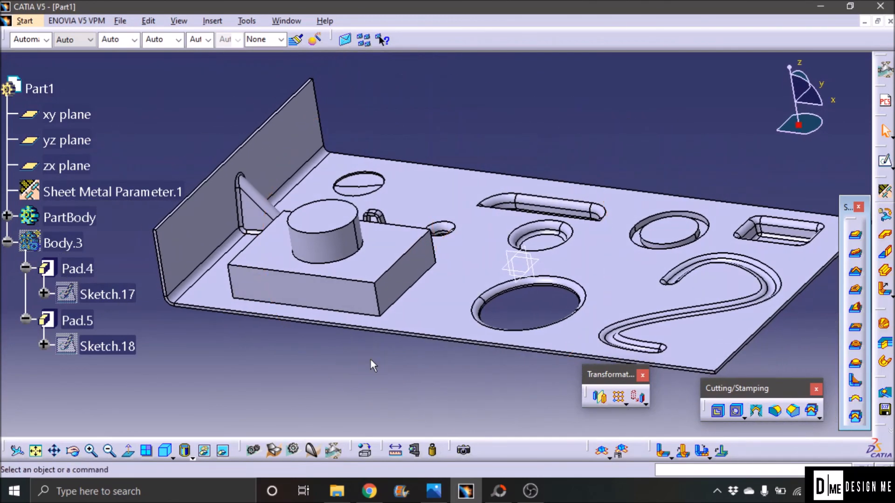